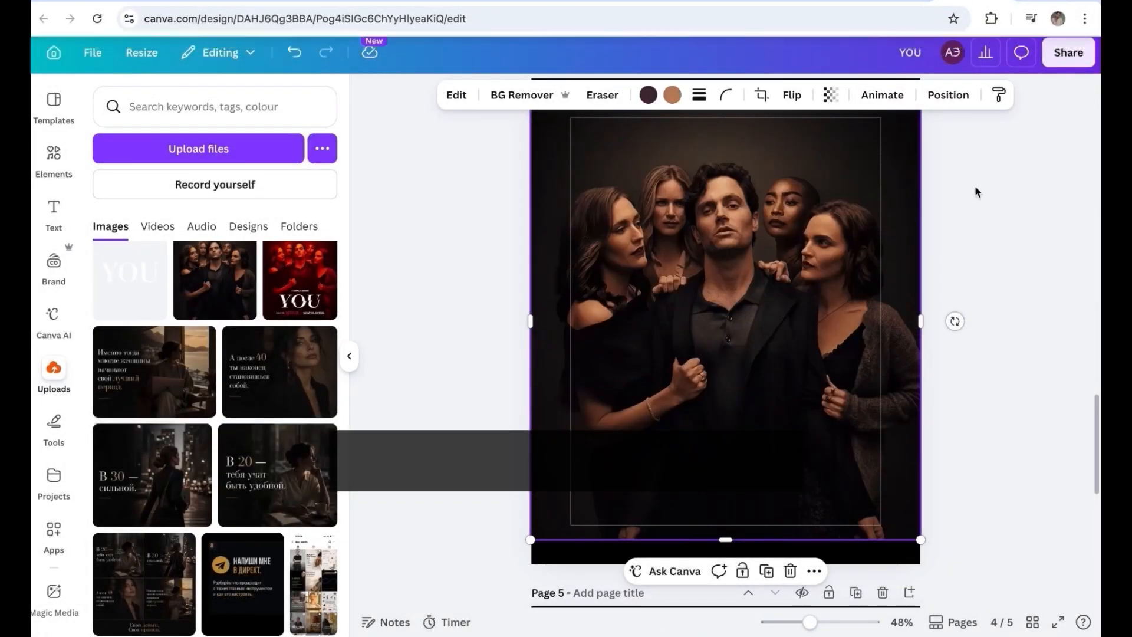
Shrink the group photo on page 4 to about 921 × 1031 px and centre it horizontally on the page.
scroll(874, 227, "up", 2)
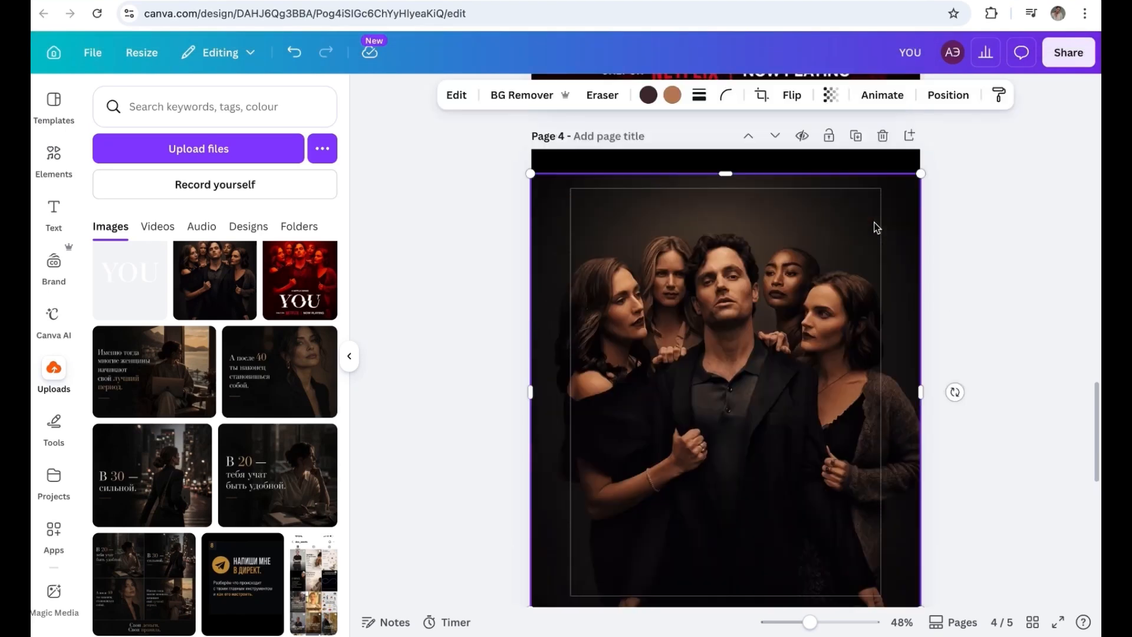
left_click_drag(921, 201, 863, 266)
scroll(986, 359, "down", 2)
left_click_drag(765, 401, 794, 381)
Add the uploaded red YOU poster to page 4, crop it to a strip of the faces and place it at the page's upper edge.
left_click(327, 276)
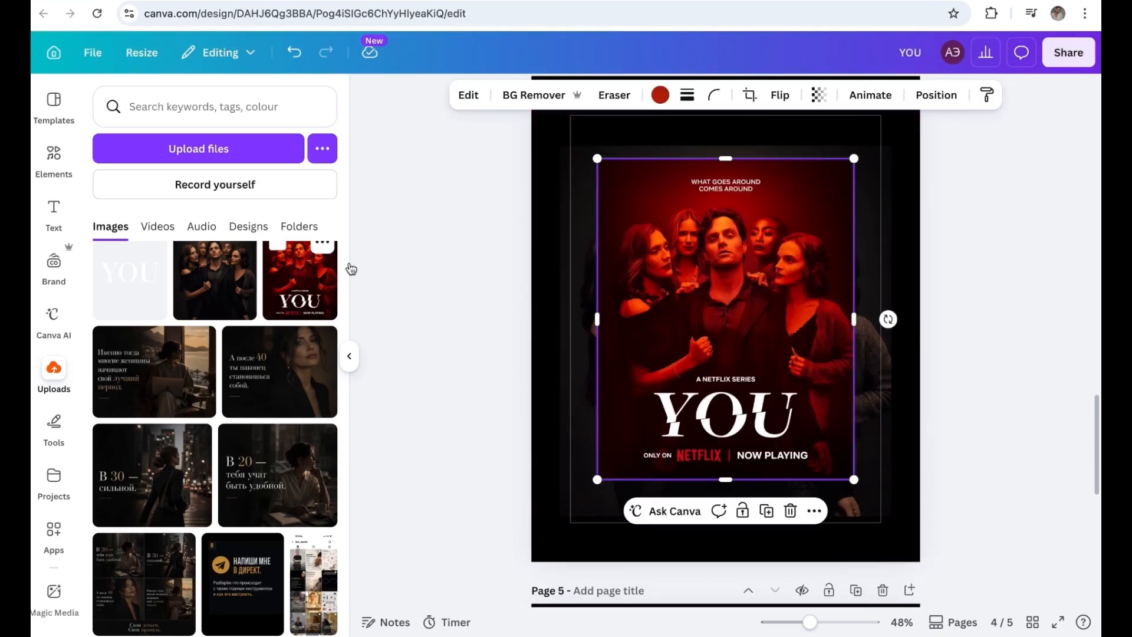
left_click_drag(726, 477, 726, 299)
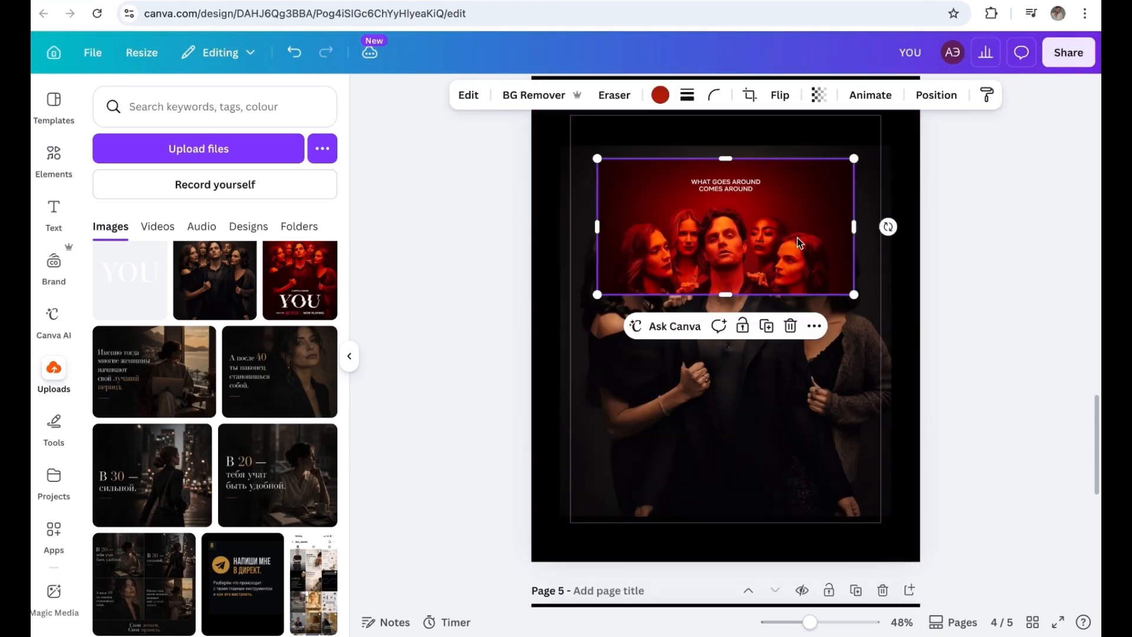
left_click_drag(798, 238, 787, 172)
left_click(351, 369)
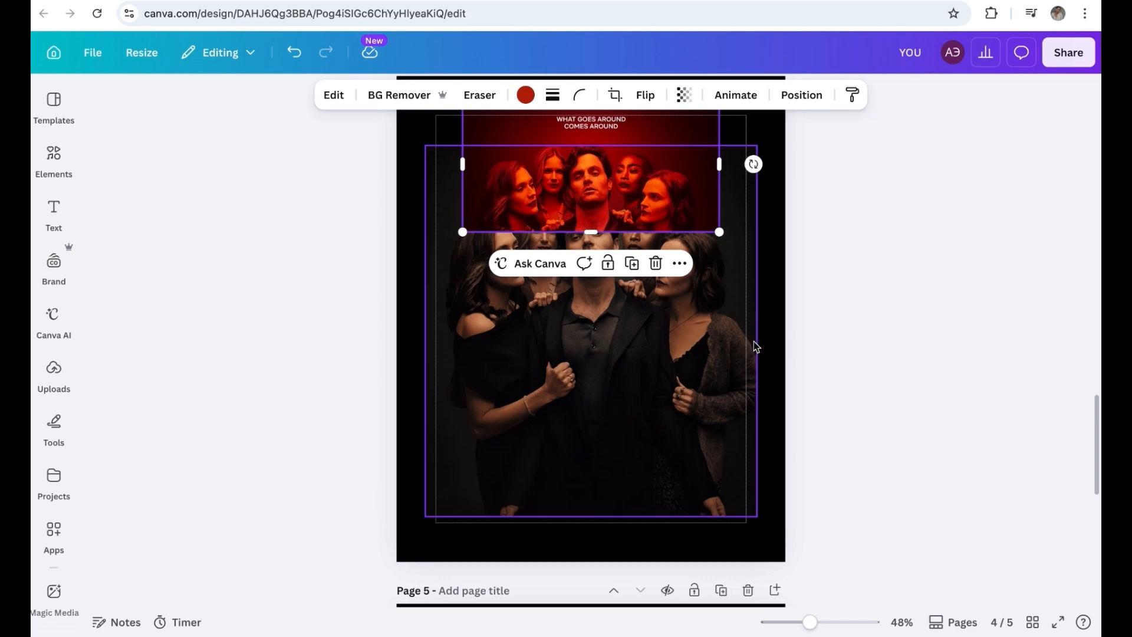
left_click(809, 341)
left_click_drag(575, 170, 575, 141)
Adjust the group photo's orange-brown colour to hue -8, saturation 61 and brightness -24.
left_click(627, 398)
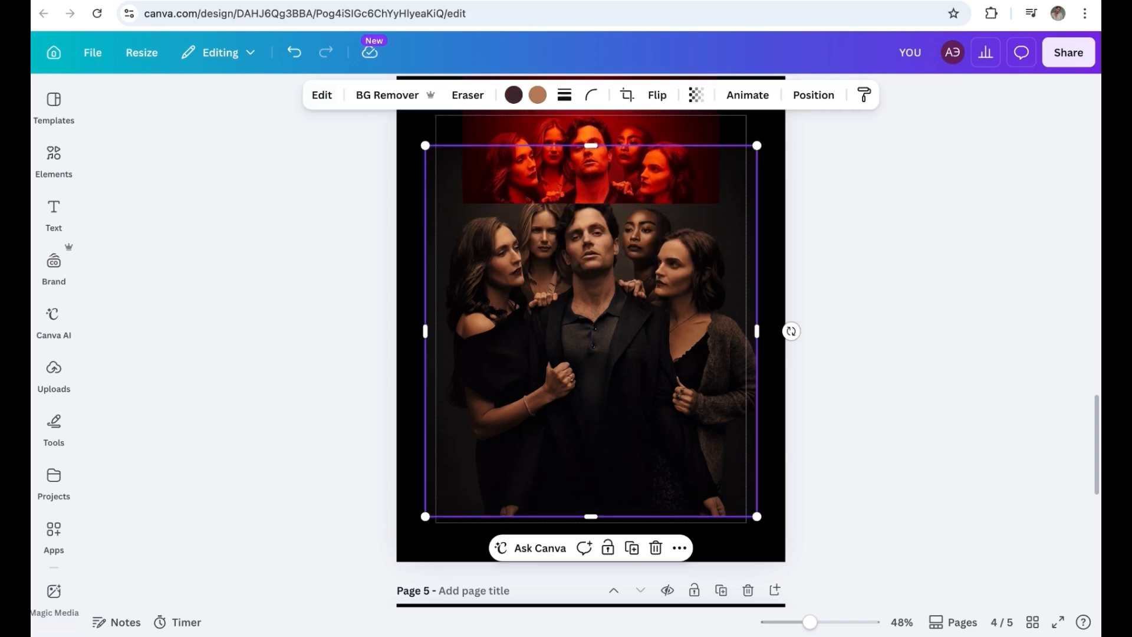
left_click(324, 95)
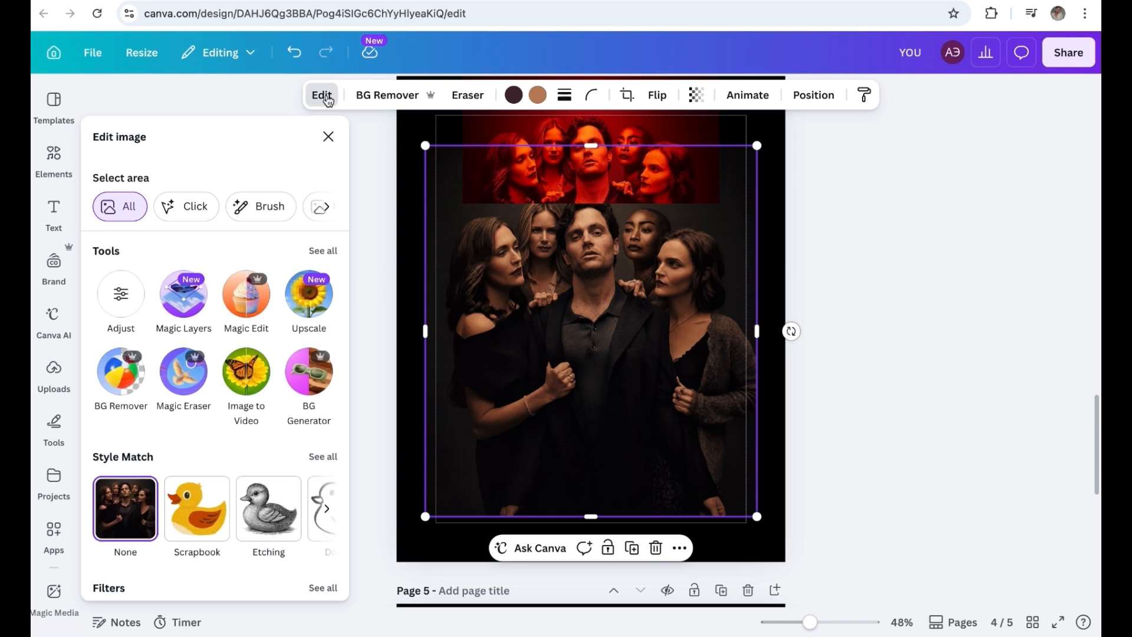
left_click(121, 294)
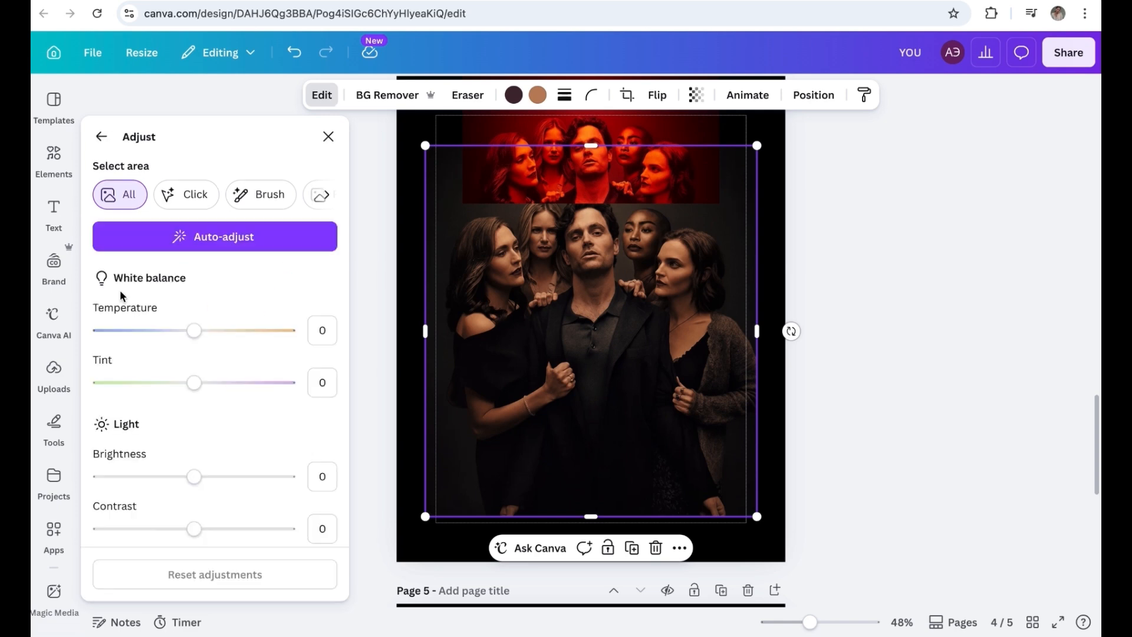
scroll(230, 450, "down", 8)
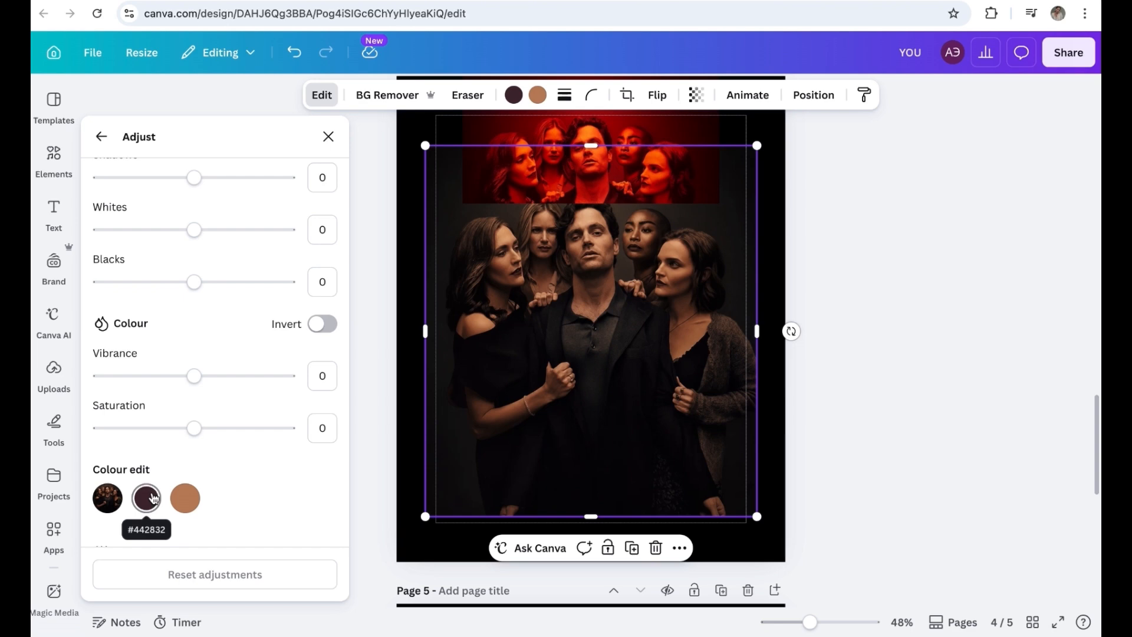
left_click_drag(189, 444, 253, 454)
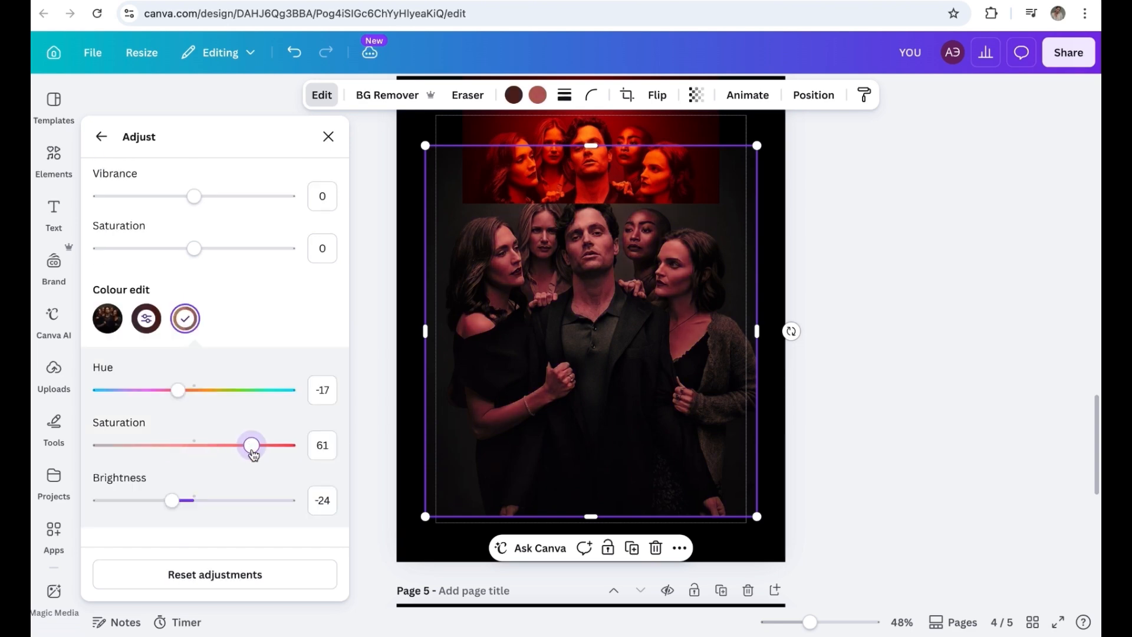
mouse_move(177, 390)
left_mouse_down()
mouse_move(210, 393)
mouse_move(161, 405)
mouse_move(188, 408)
left_mouse_up()
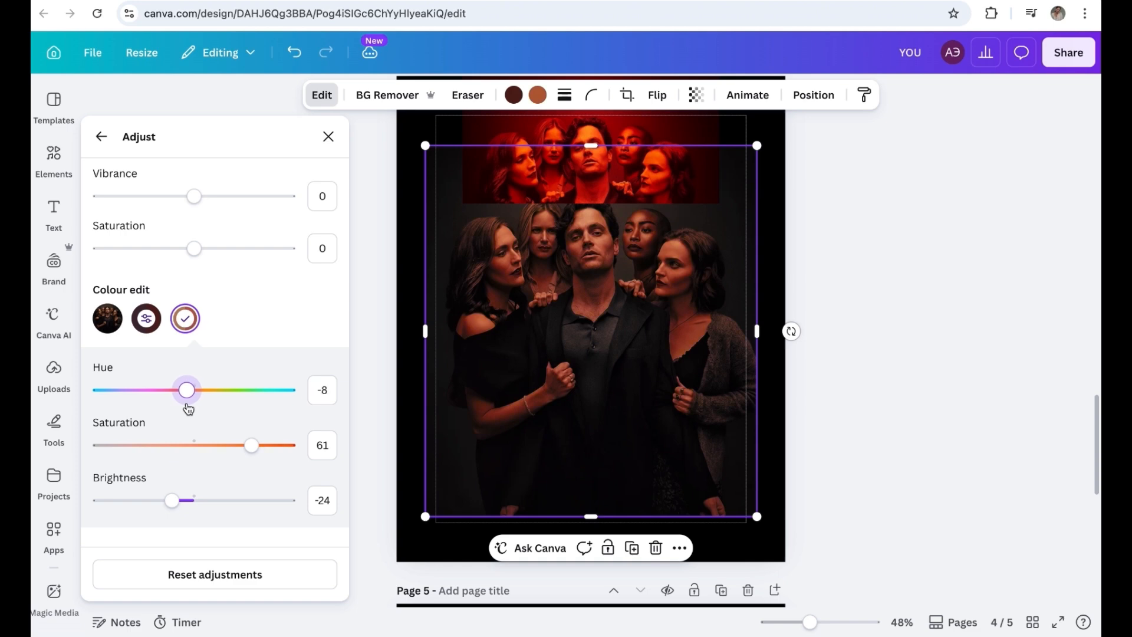
Raise the saturation of the photo's dark colour to 100 and shift its hue further toward orange.
left_click(146, 319)
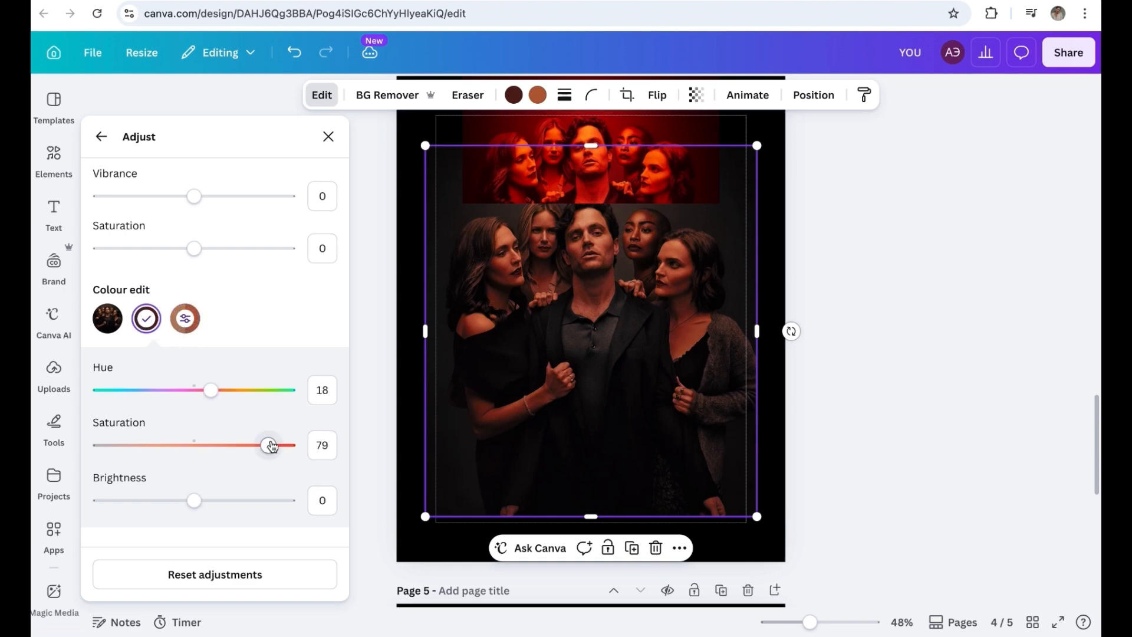
left_click_drag(271, 446, 307, 463)
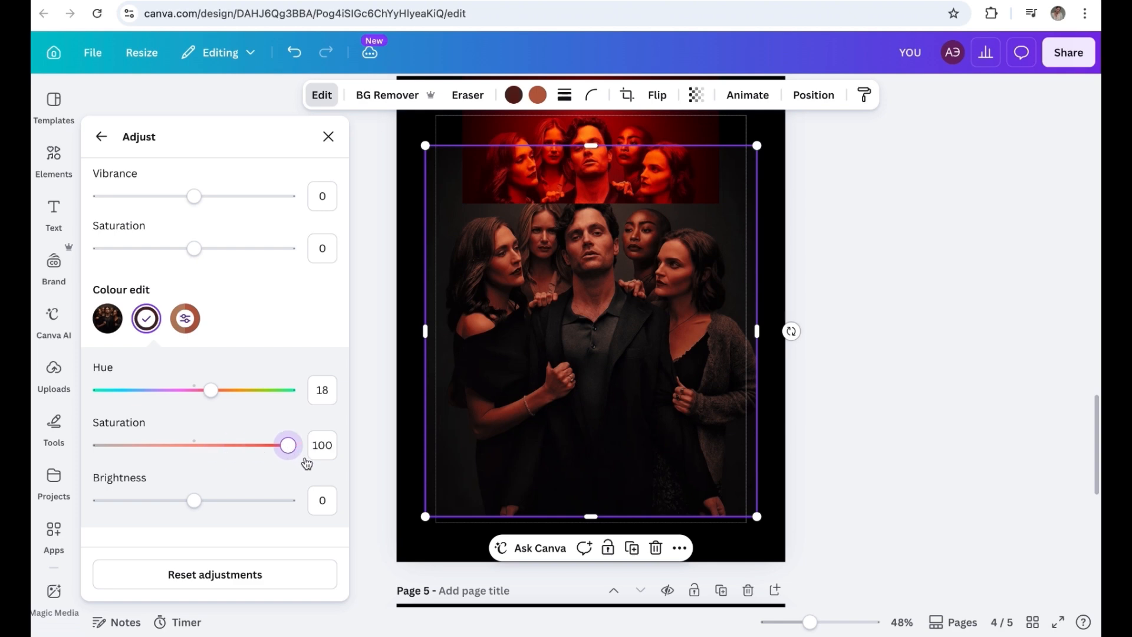
left_click_drag(212, 389, 227, 395)
Set the group photo's white balance to temperature 100 and tint 100.
scroll(223, 328, "up", 8)
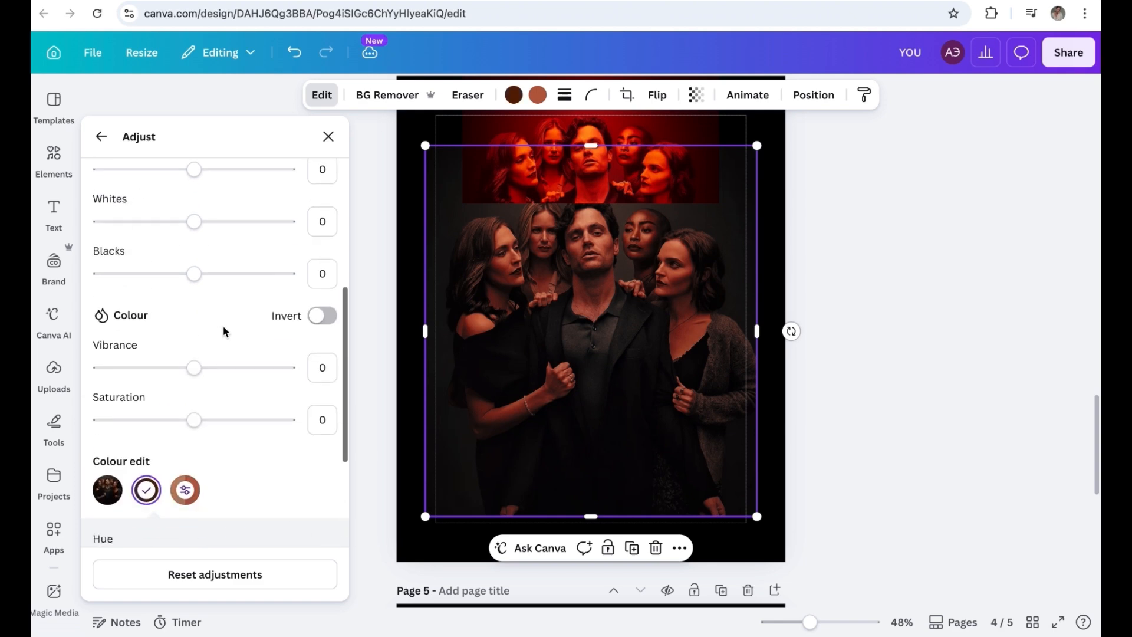
scroll(224, 328, "up", 2)
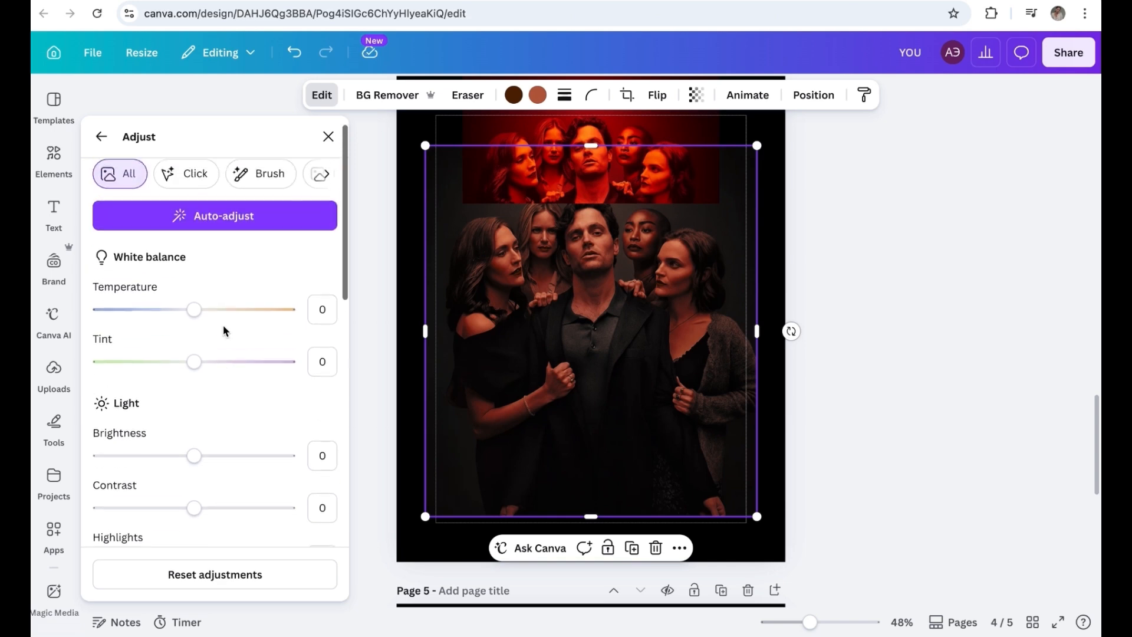
left_click_drag(196, 326, 298, 327)
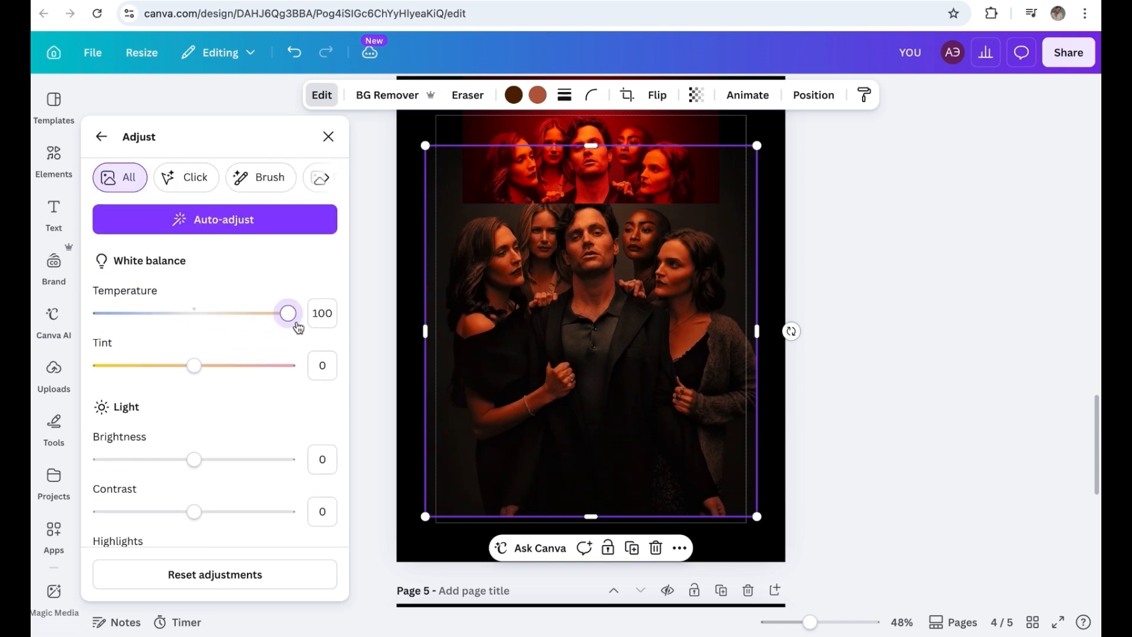
left_click_drag(198, 373, 305, 363)
scroll(306, 364, "down", 3)
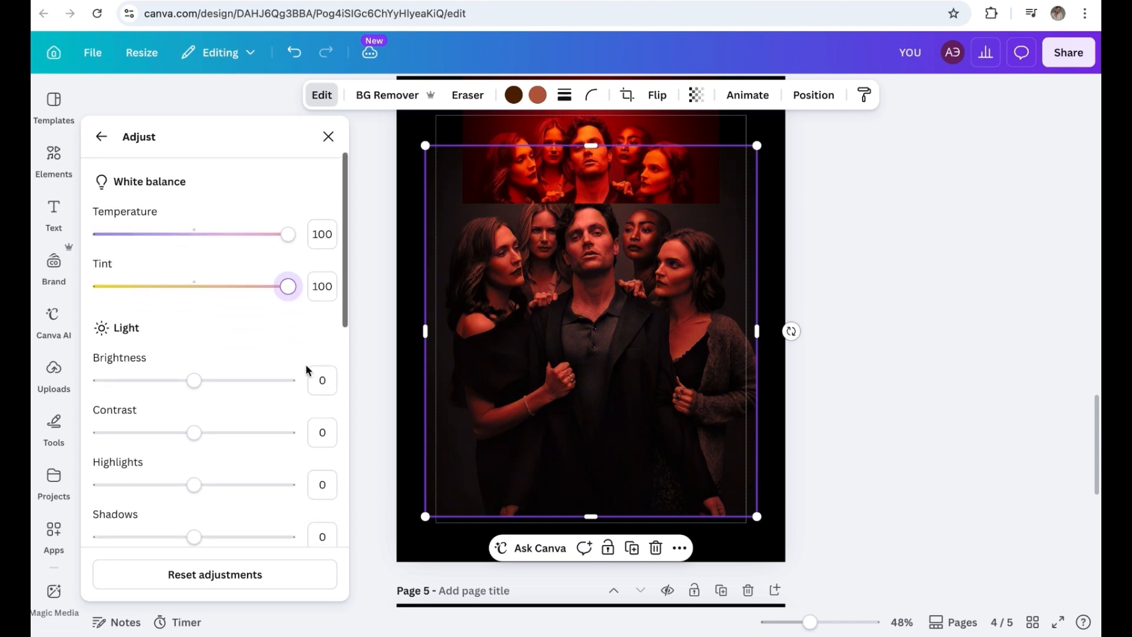
Remove the group photo's background and crop the lower edge of the red poster strip higher.
scroll(305, 363, "up", 2)
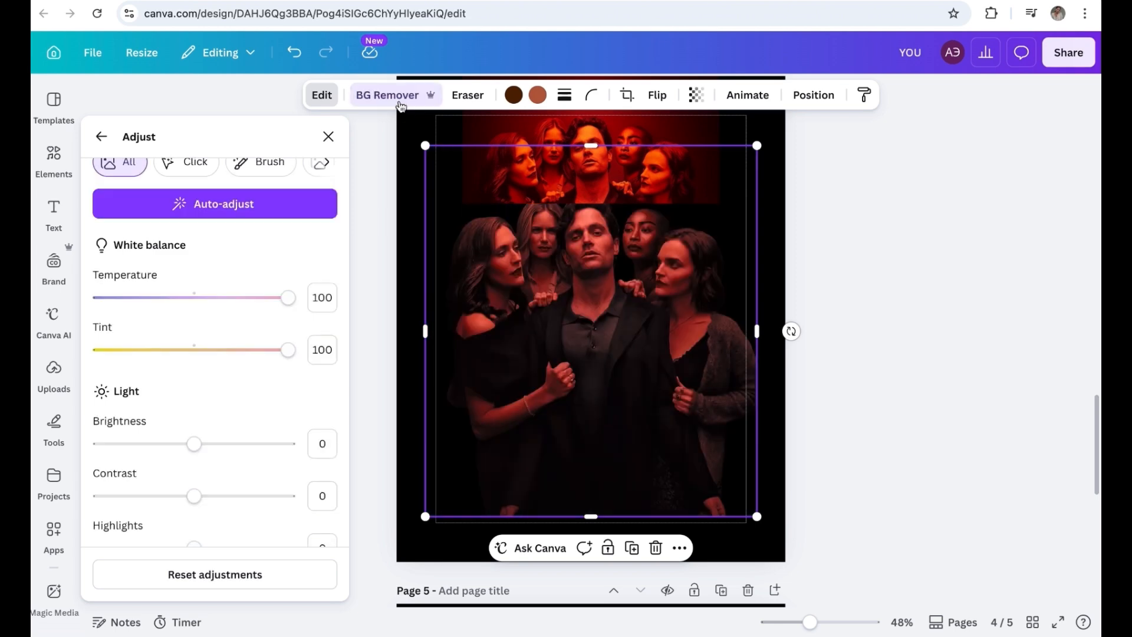
left_click(656, 127)
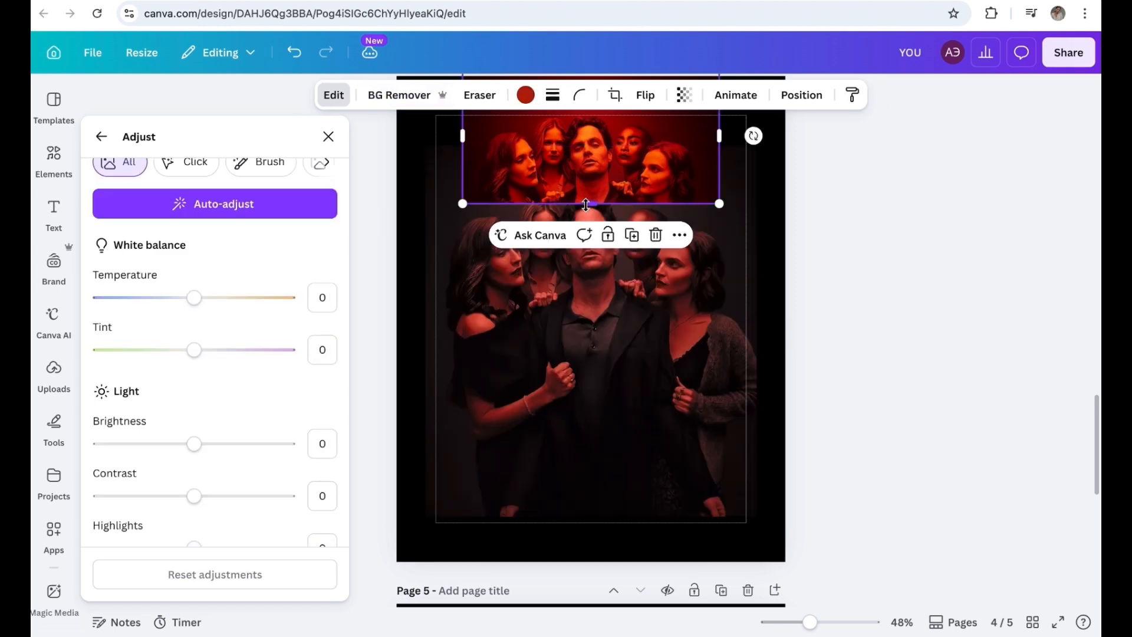
left_click_drag(591, 202, 589, 174)
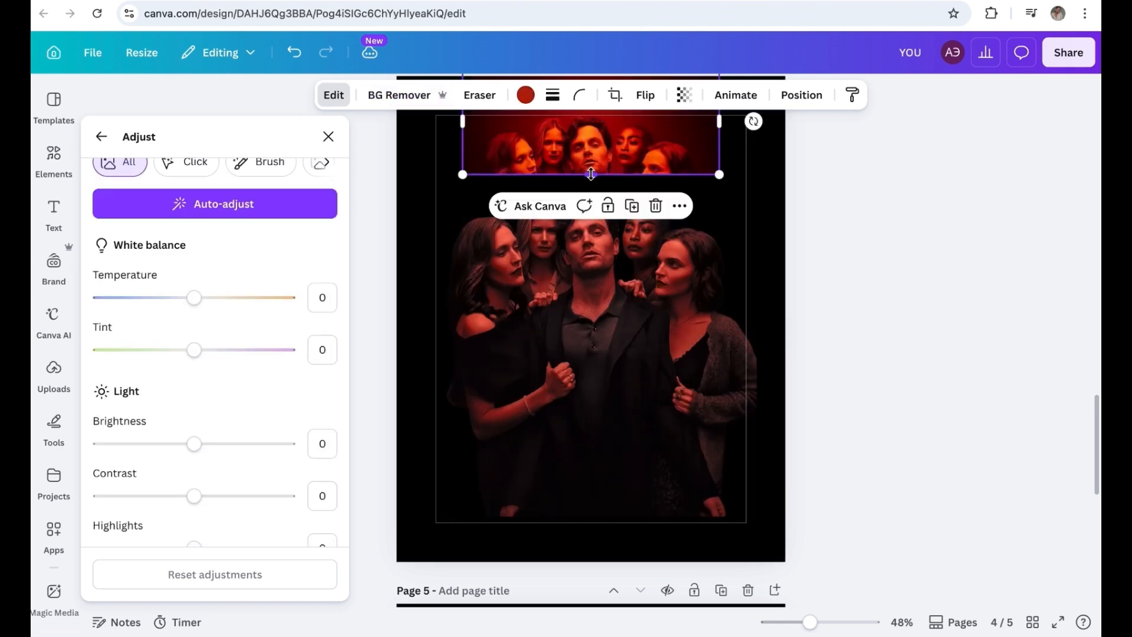
left_click(328, 136)
Search the elements library for "Red gradient" graphics.
left_click(47, 171)
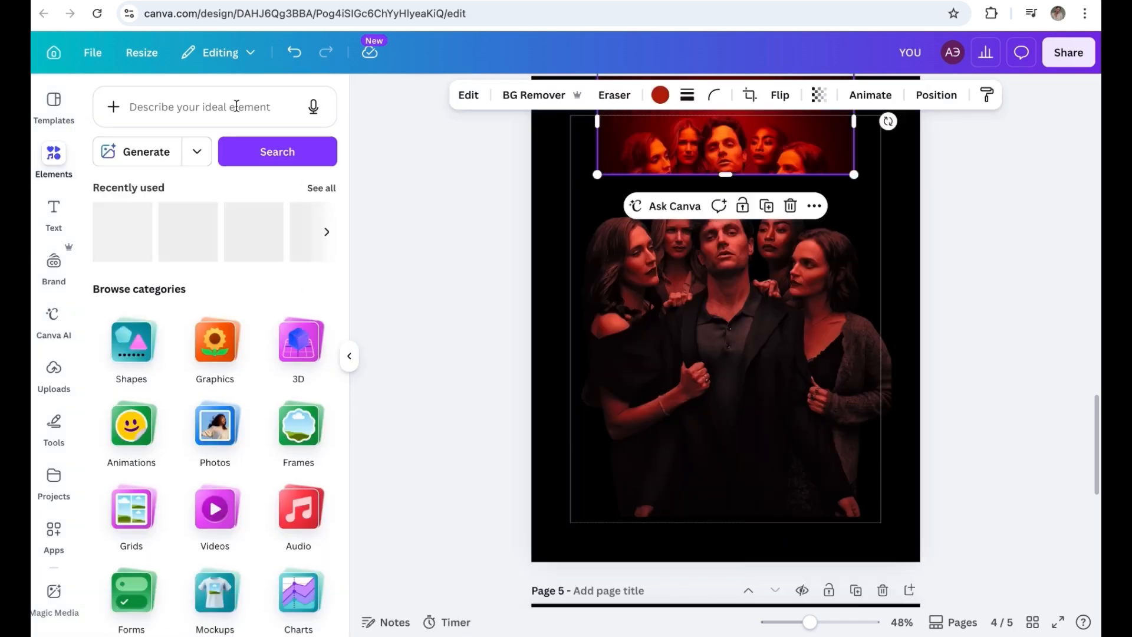
left_click(253, 106)
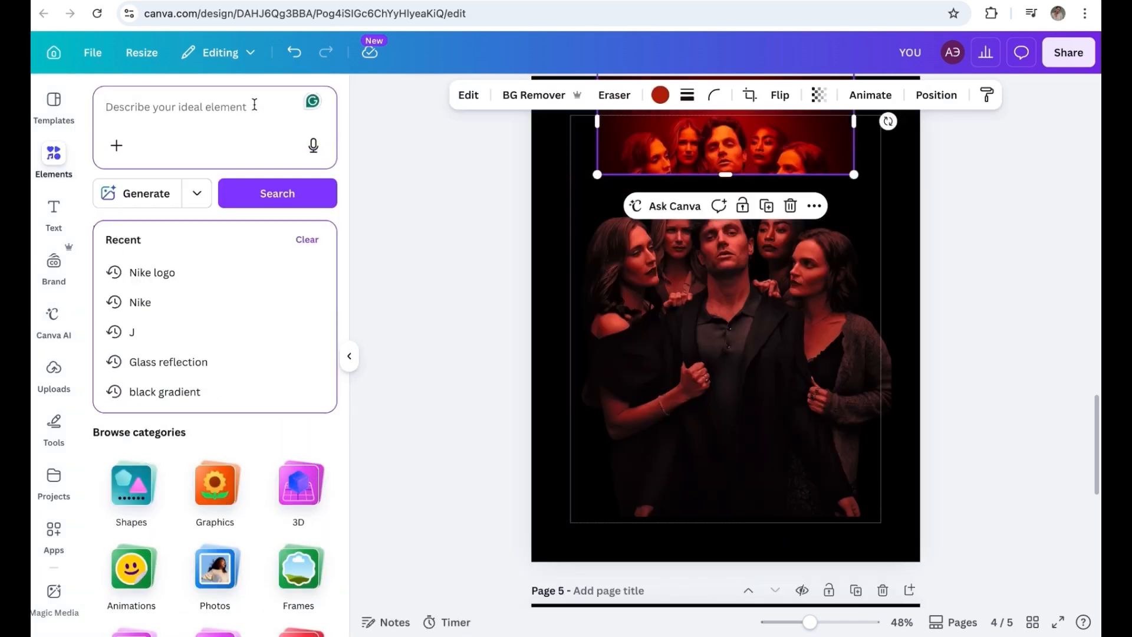
type("кув")
key("BackSpace")
key("BackSpace")
key("BackSpace")
key("ctrl+space")
type("red")
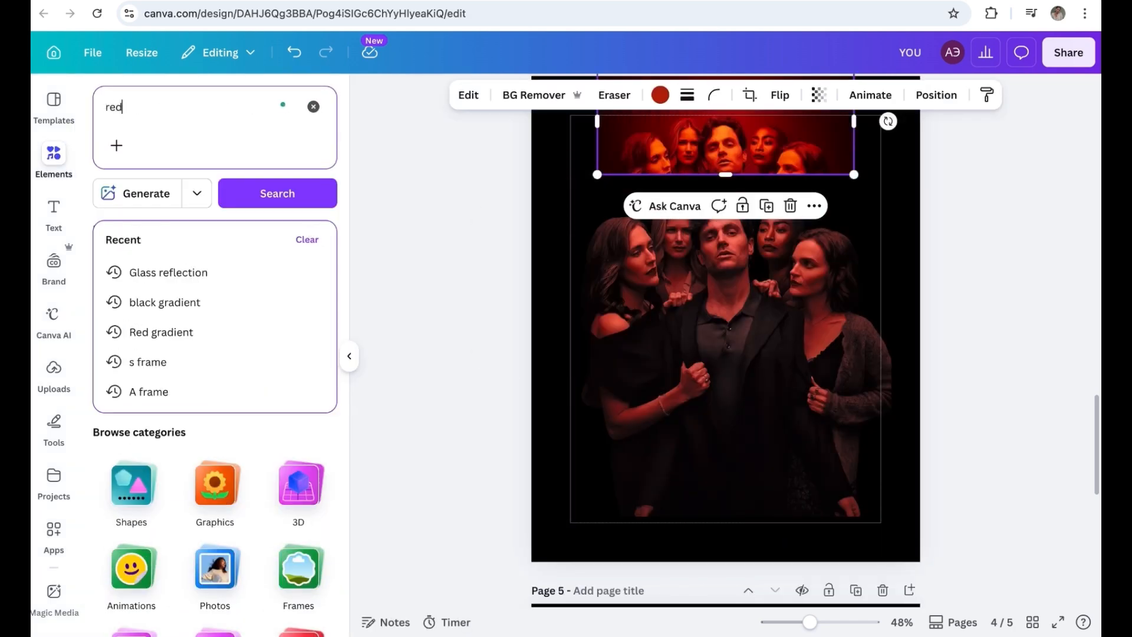
type(" gra")
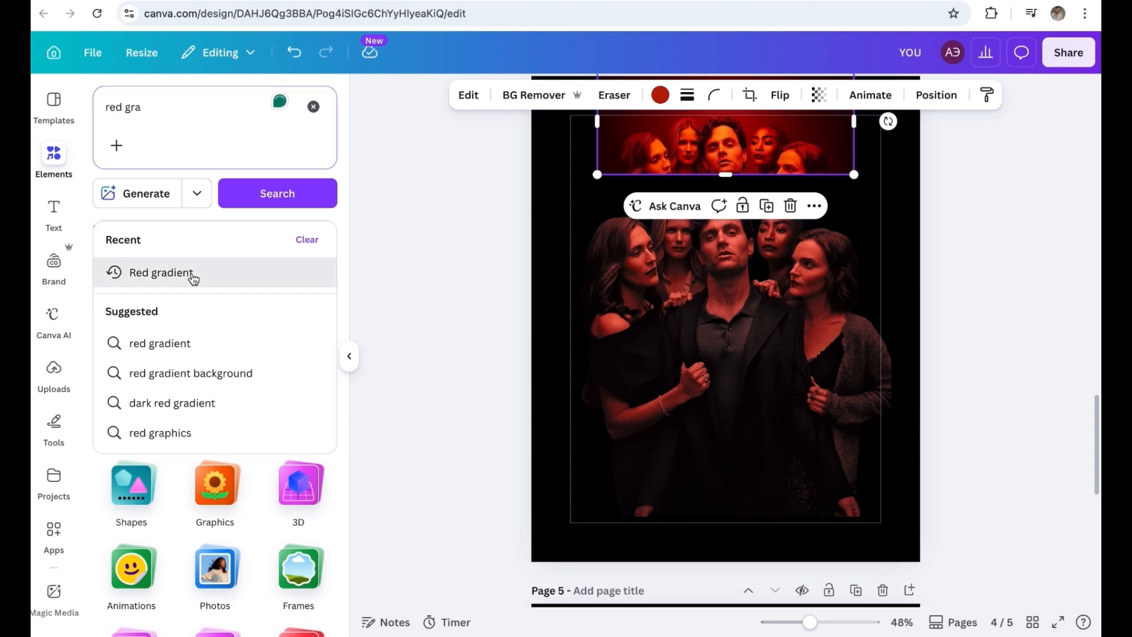
left_click(193, 277)
left_click(318, 270)
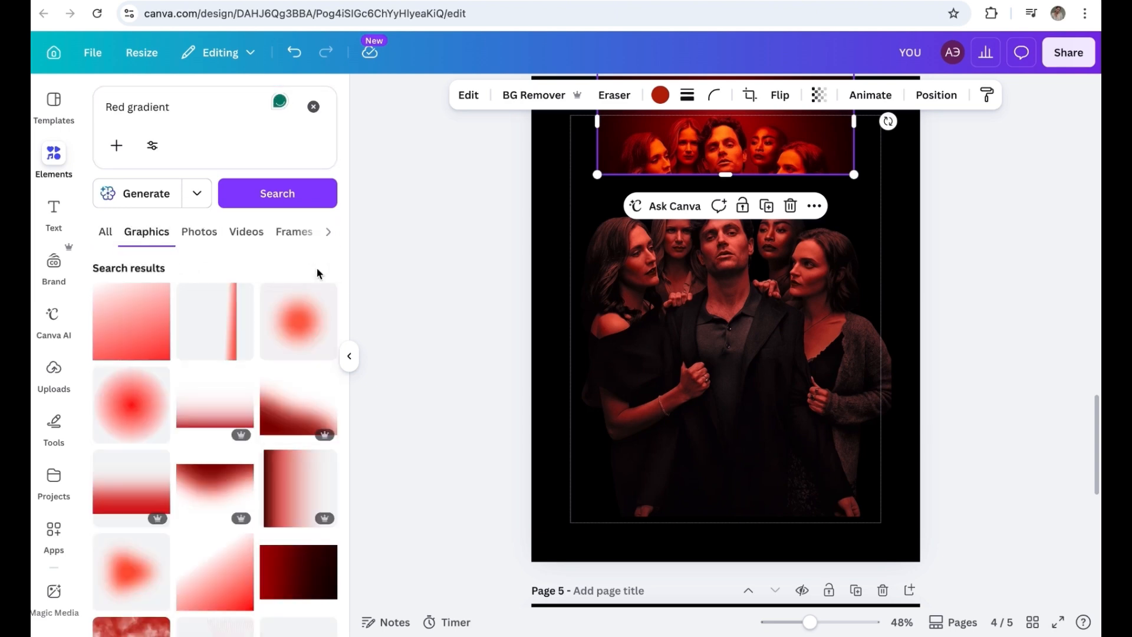
Add the dark red-to-black gradient graphic to page 4 and rotate it 90° so the red end is uppermost.
scroll(290, 386, "down", 5)
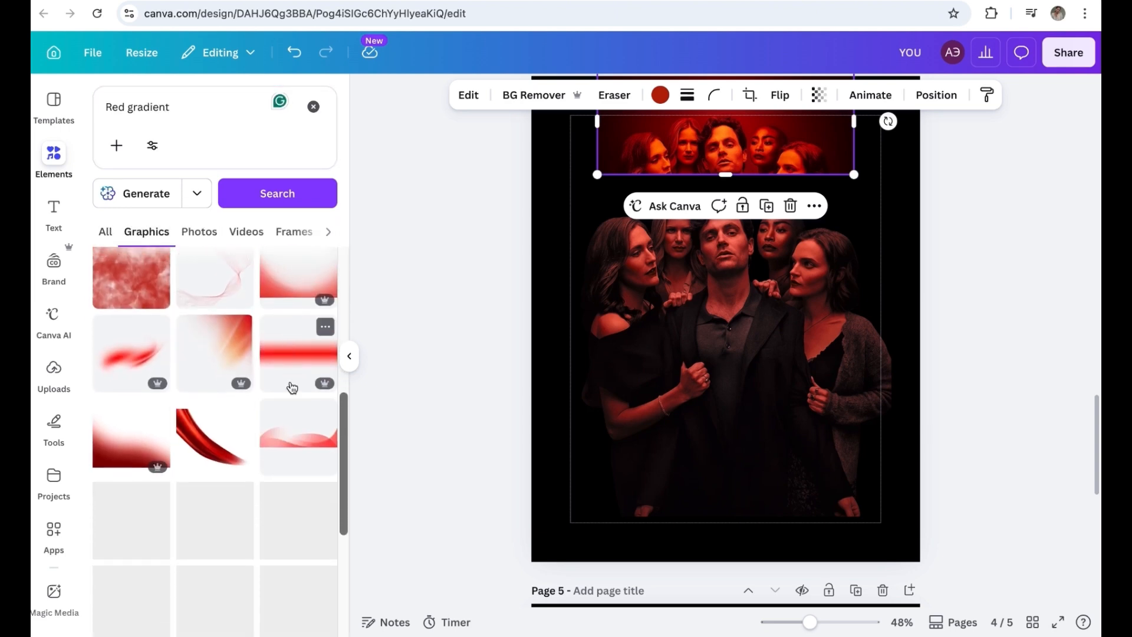
scroll(291, 386, "up", 5)
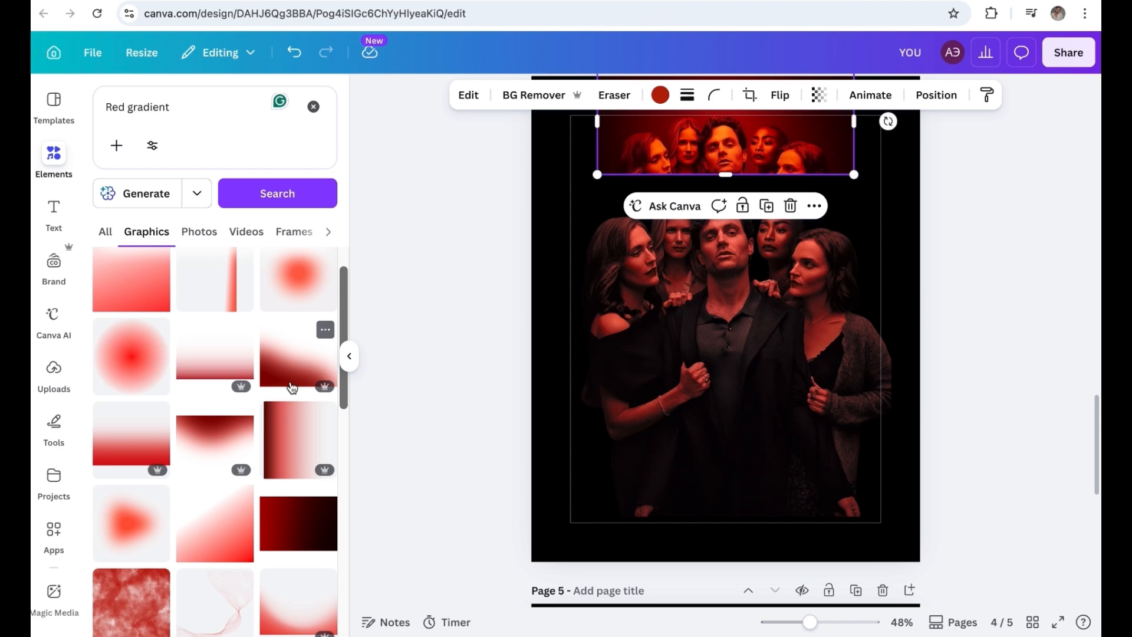
left_click(292, 522)
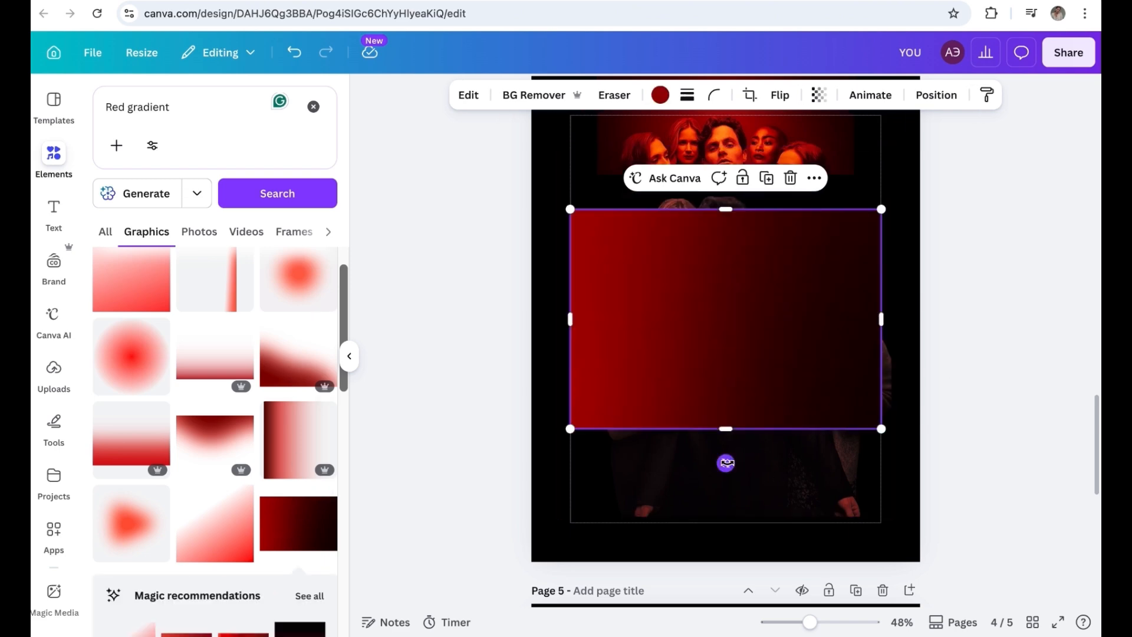
left_click_drag(726, 463, 455, 325)
Send the gradient behind the group photo and enlarge it to about 1409 × 1230 px so it spans the page width.
left_click(937, 95)
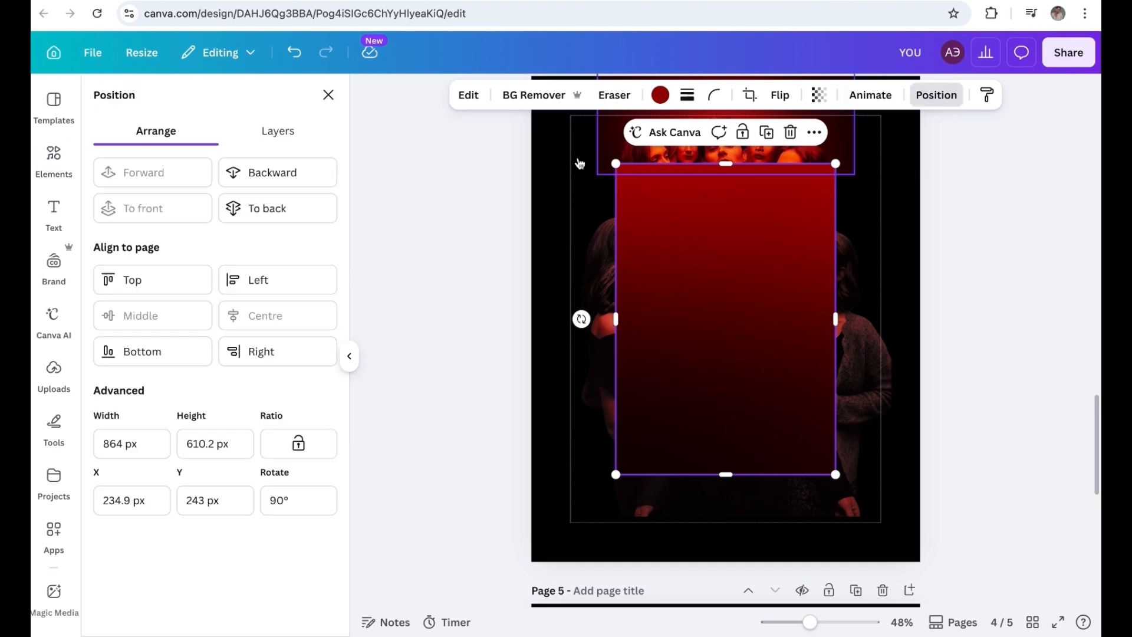
left_click(281, 177)
left_click(280, 177)
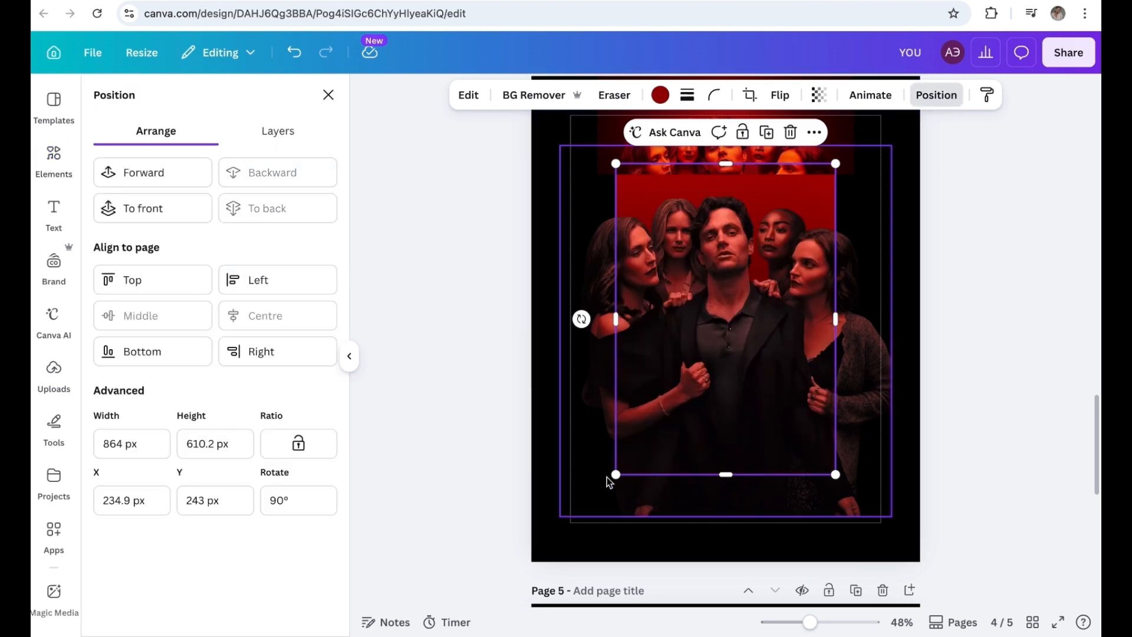
left_click_drag(616, 474, 478, 606)
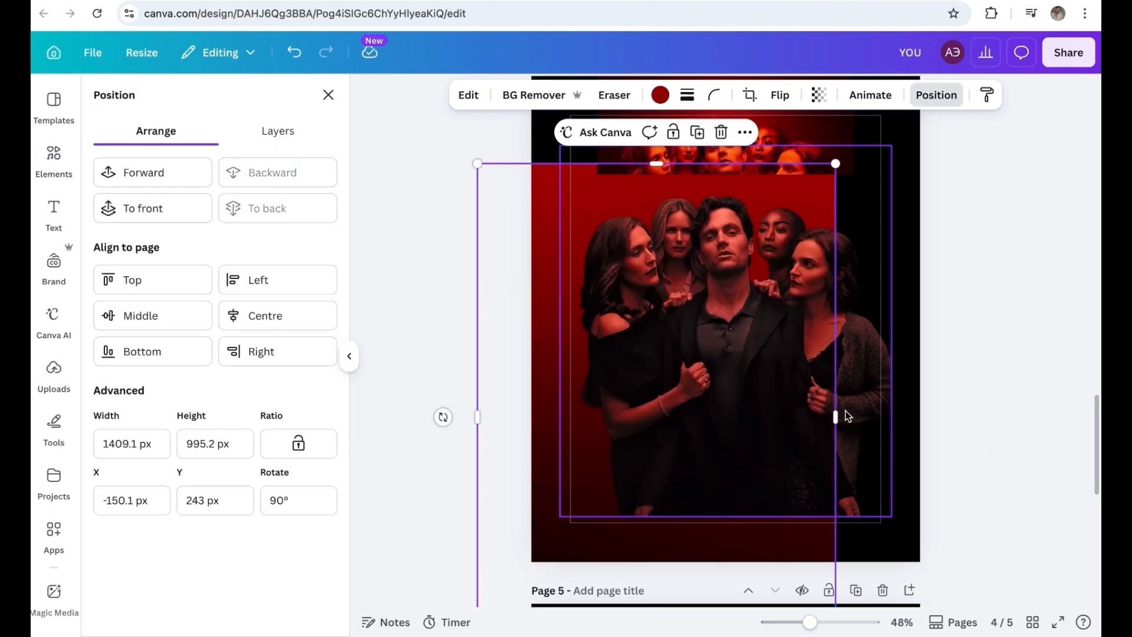
left_click_drag(836, 412, 922, 405)
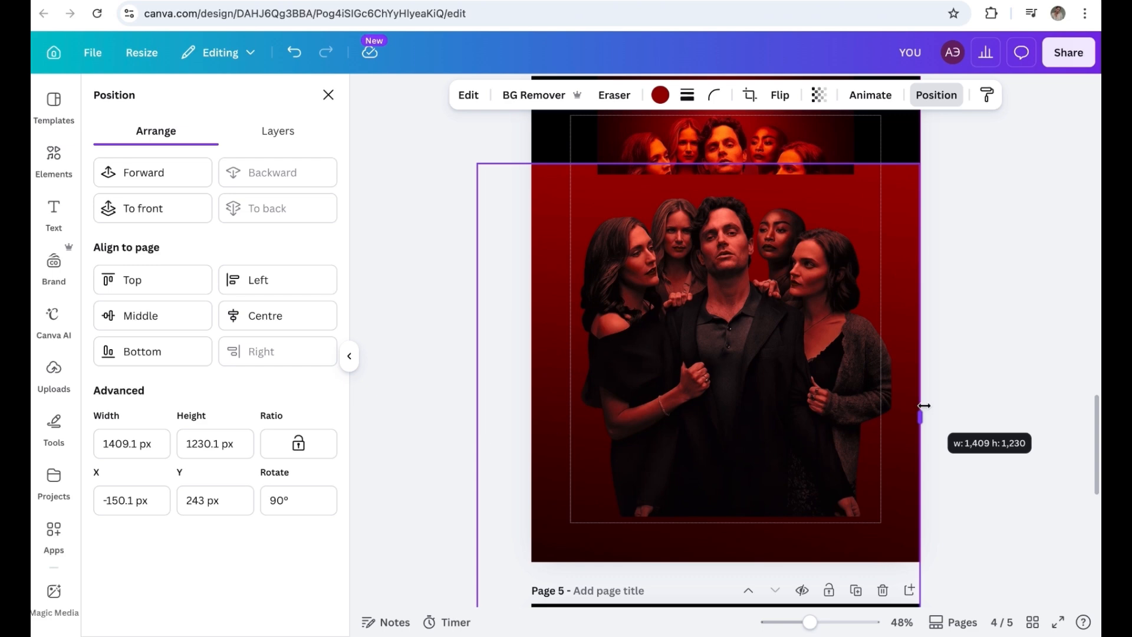
Try out the transparency setting on the group photo.
left_click(783, 332)
left_click(831, 95)
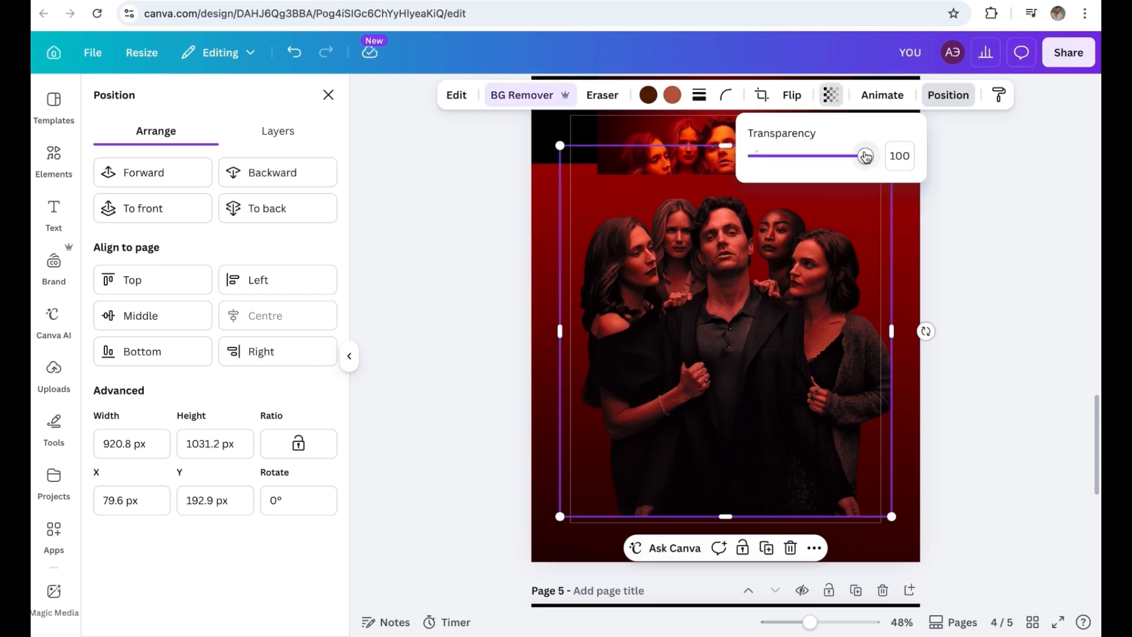
mouse_move(864, 156)
left_mouse_down()
mouse_move(844, 170)
mouse_move(865, 177)
left_mouse_up()
left_click(1011, 268)
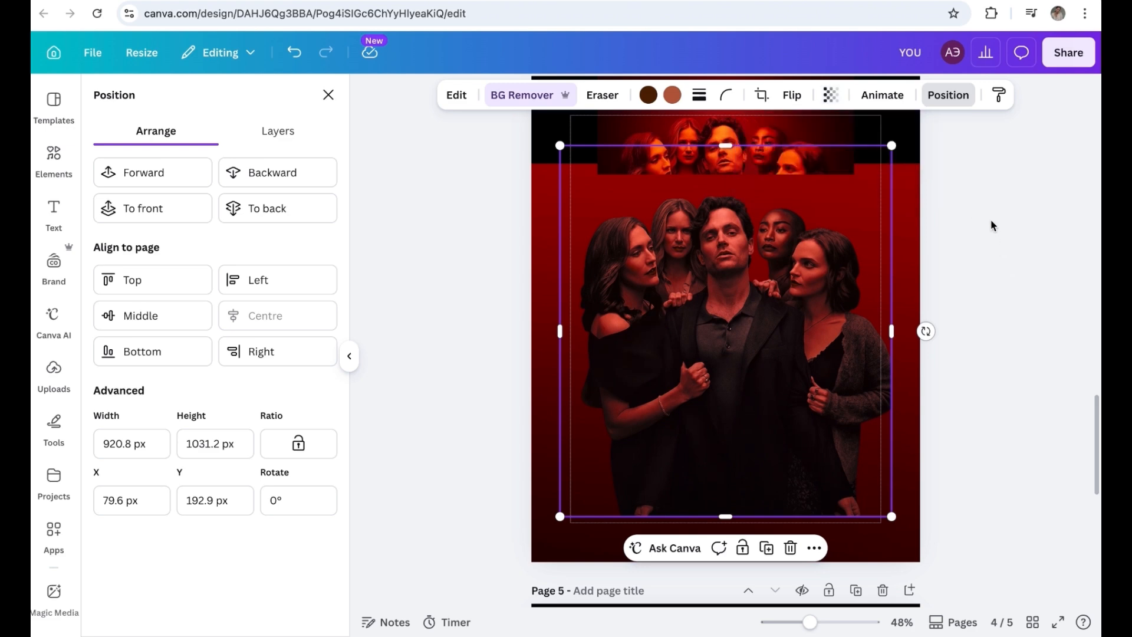
Recolour the group photo's lighter tone, trying a bright red from the photo colours and switching to grey orange #d27a3d.
left_click(353, 359)
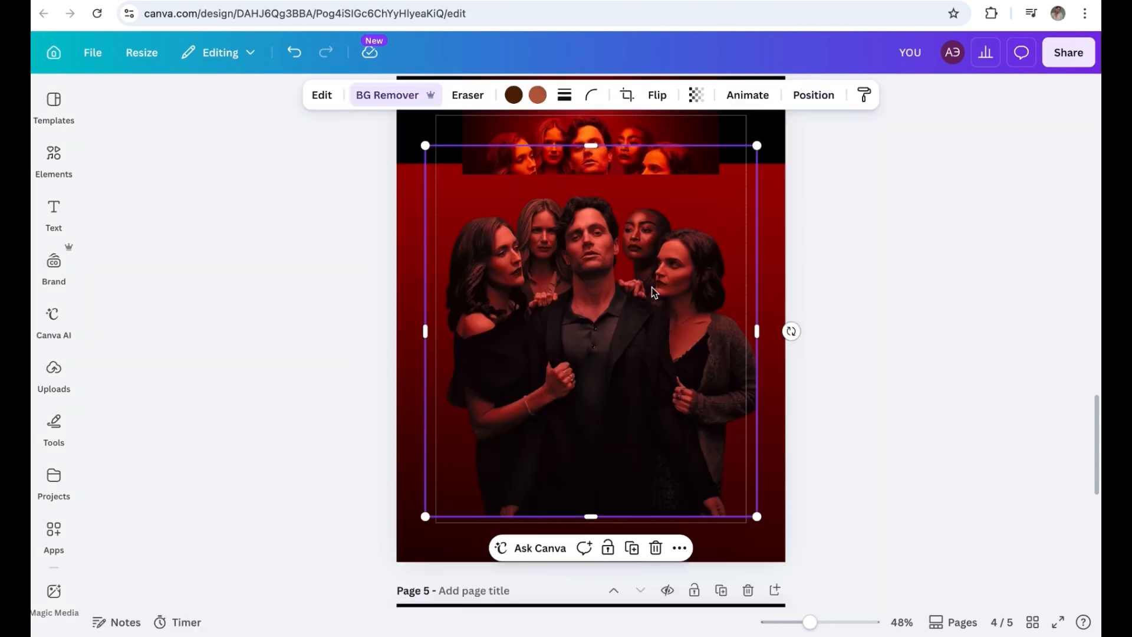
left_click(538, 96)
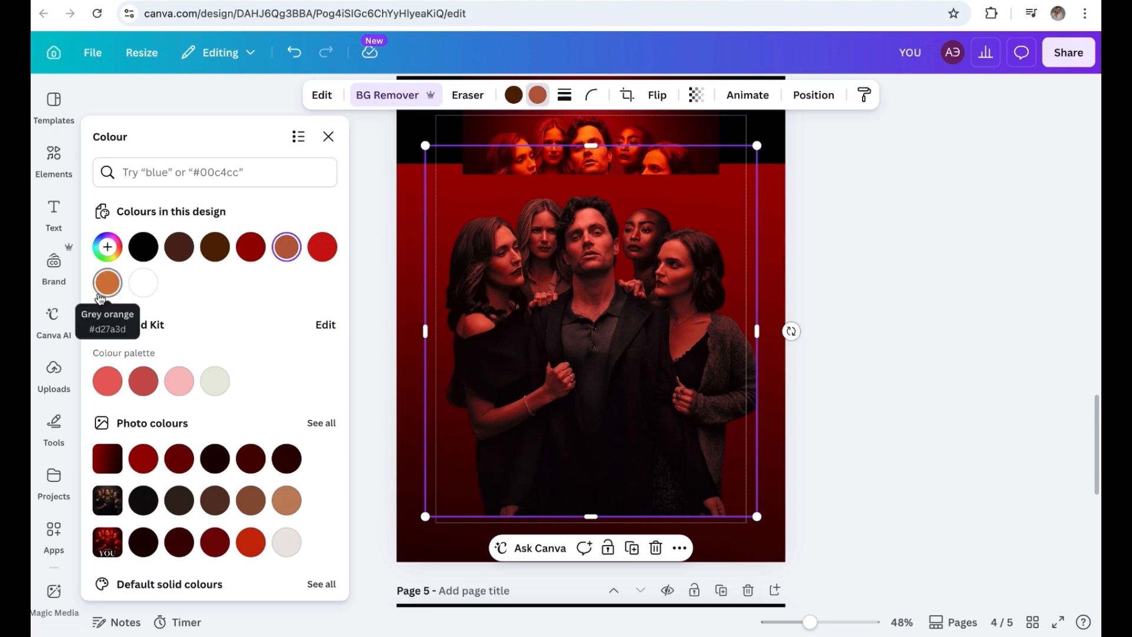
left_click(251, 544)
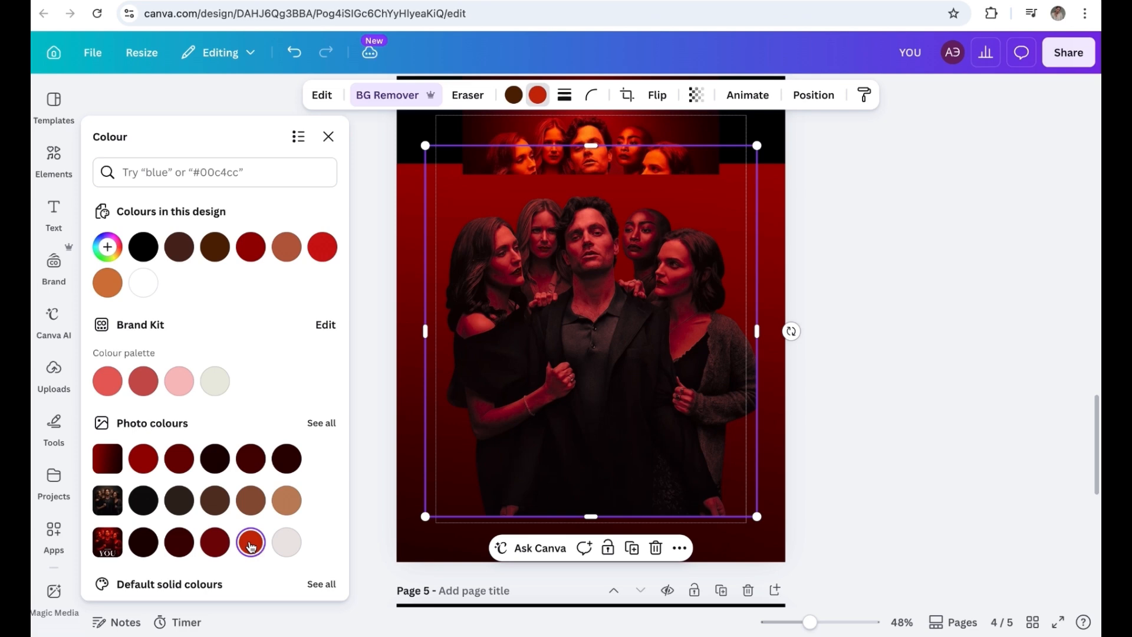
left_click(105, 279)
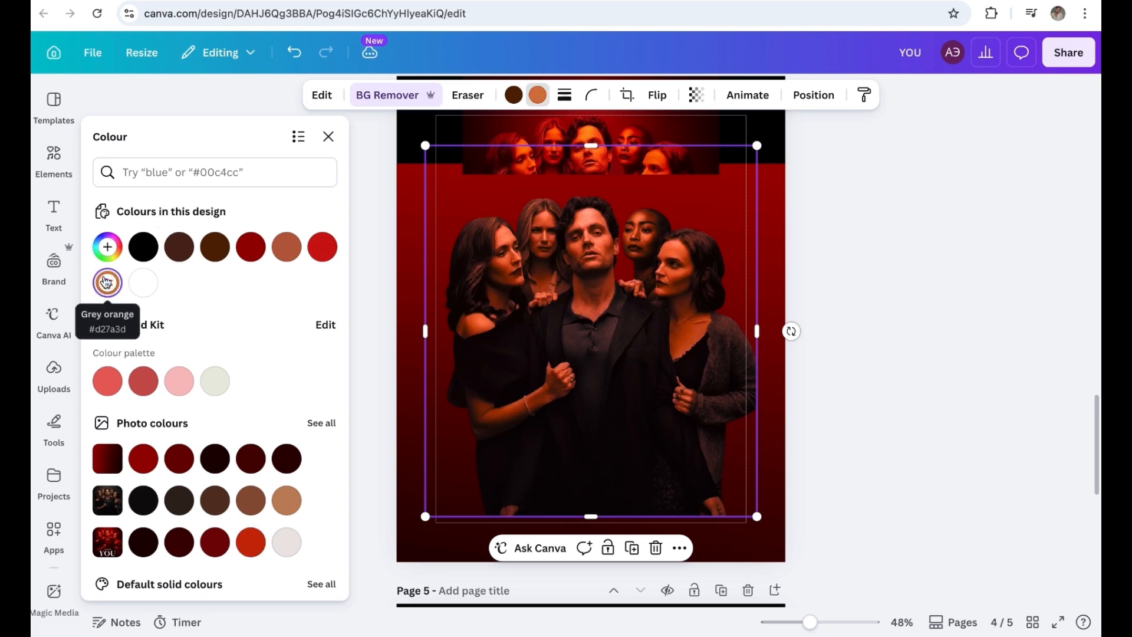
Sample a tone from the reference poster and fine-tune the photo's lighter colour to the custom orange #DF7E3B.
left_click(111, 245)
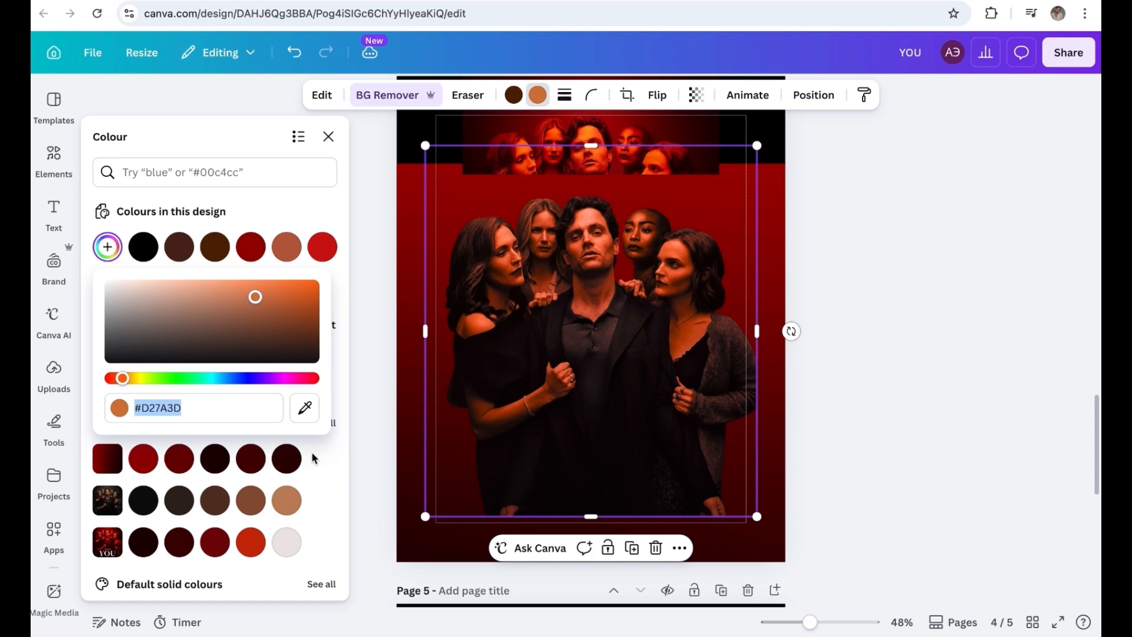
left_click(305, 408)
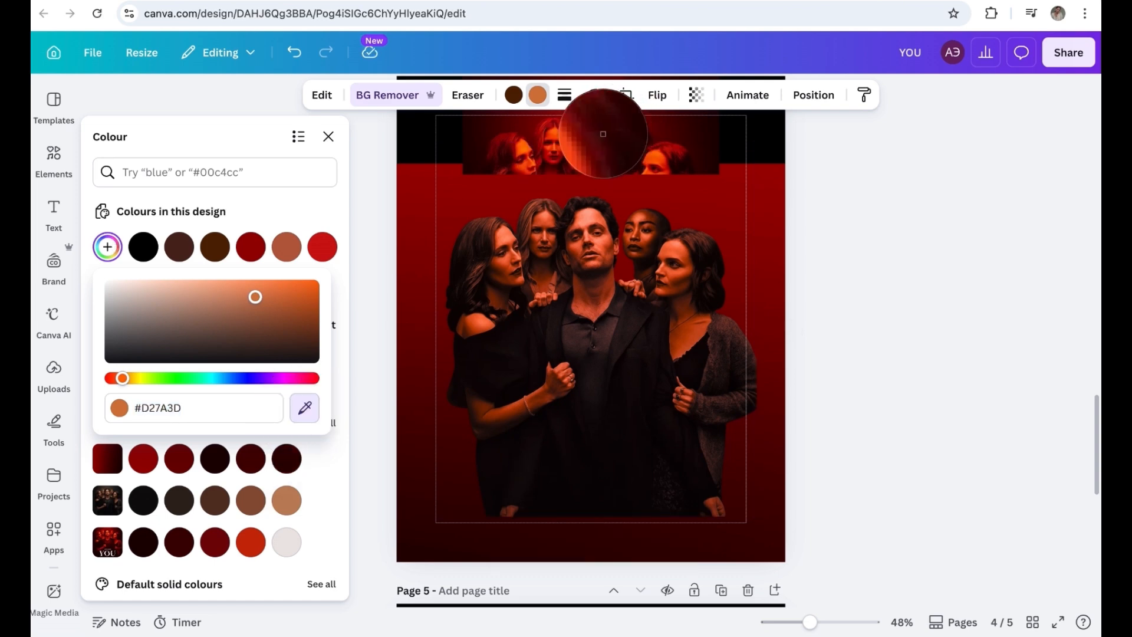
left_click(585, 149)
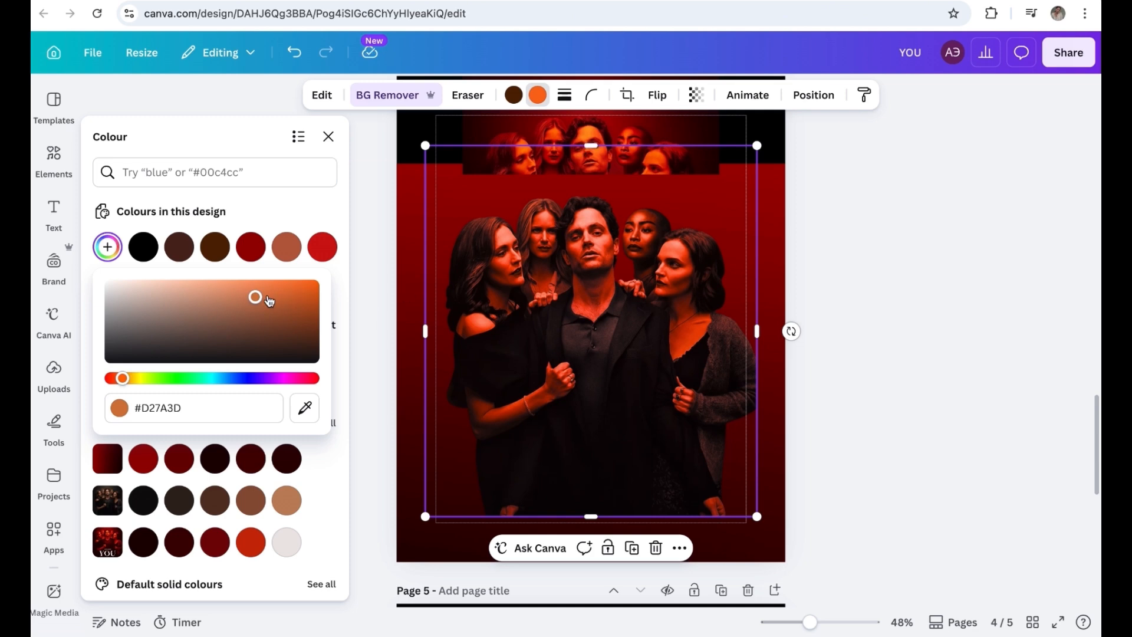
mouse_move(257, 304)
left_mouse_down()
mouse_move(254, 294)
mouse_move(270, 294)
left_mouse_up()
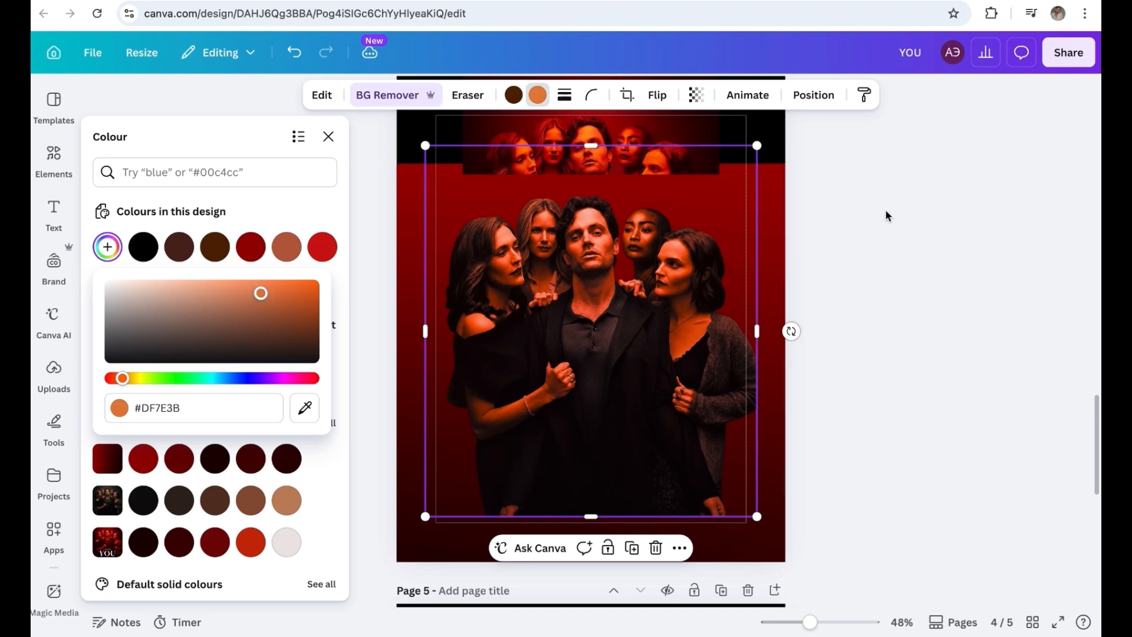
left_click(739, 200)
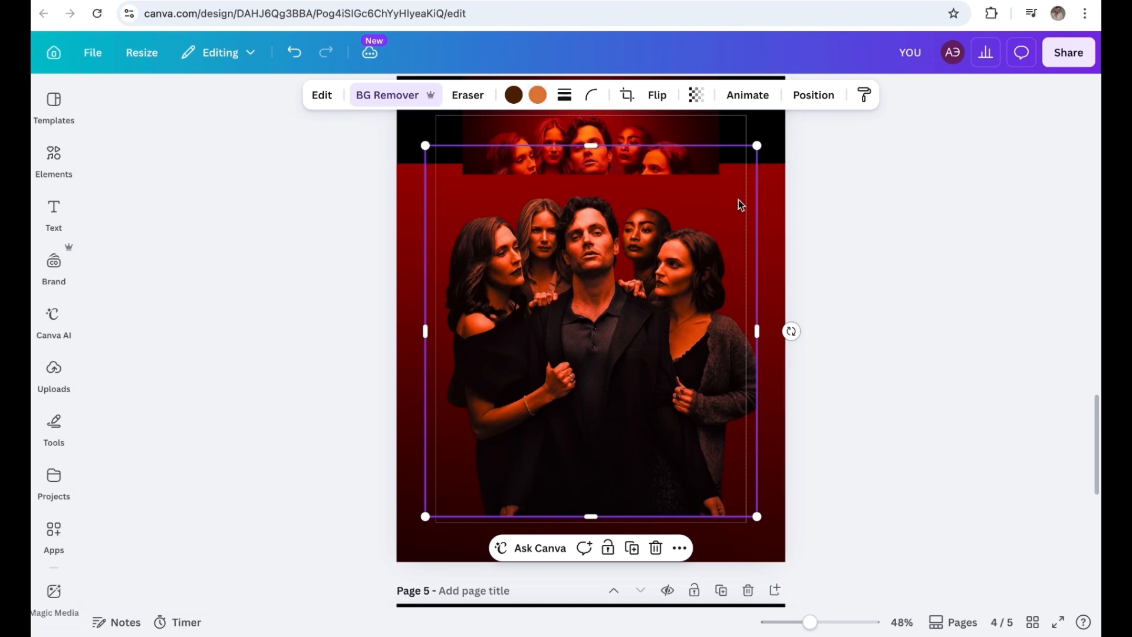
Crop the lower edge of the red reference poster upward to the top of the group photo.
left_click(632, 131)
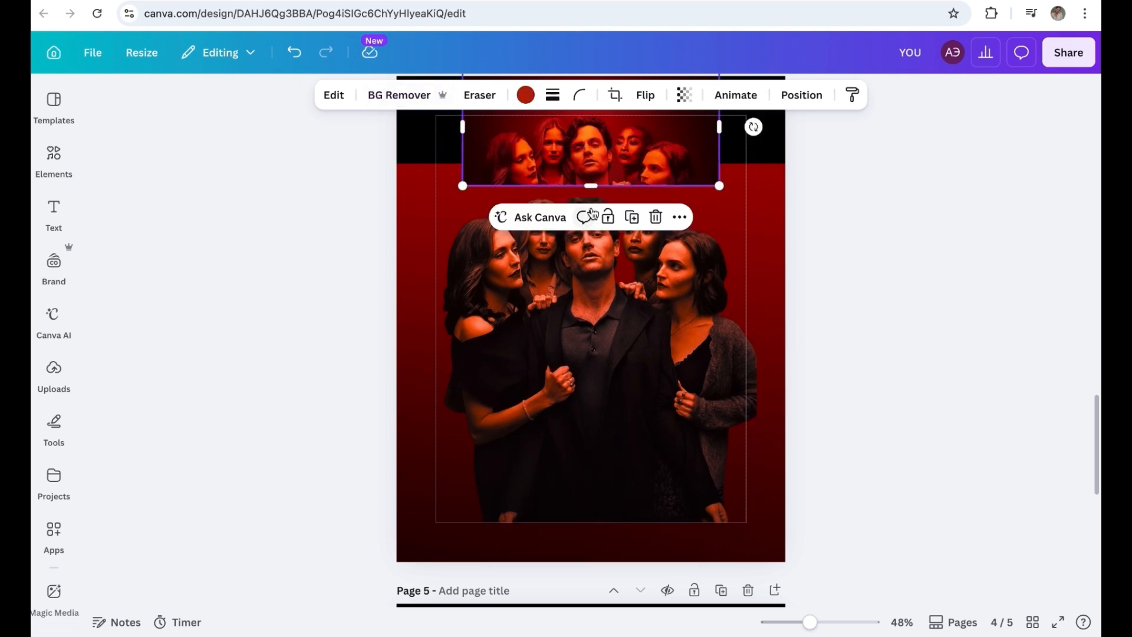
left_click_drag(591, 186, 653, 144)
Add a text element reading "YOU" to the black page 5 and set its font to Cyrillic Bodoni.
scroll(649, 427, "down", 7)
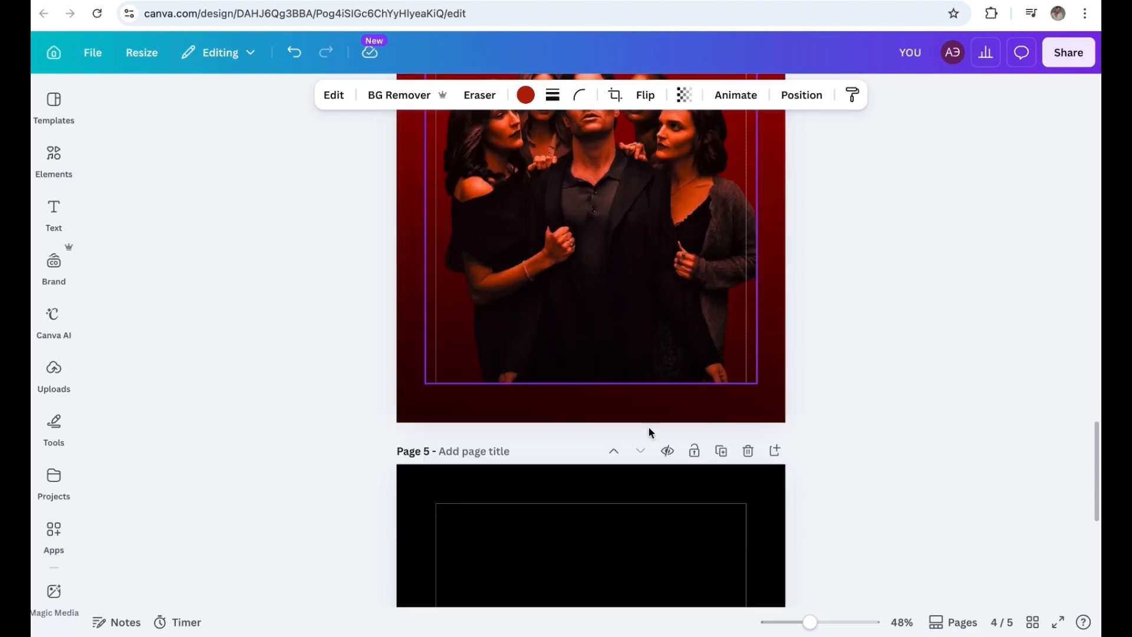
left_click(54, 213)
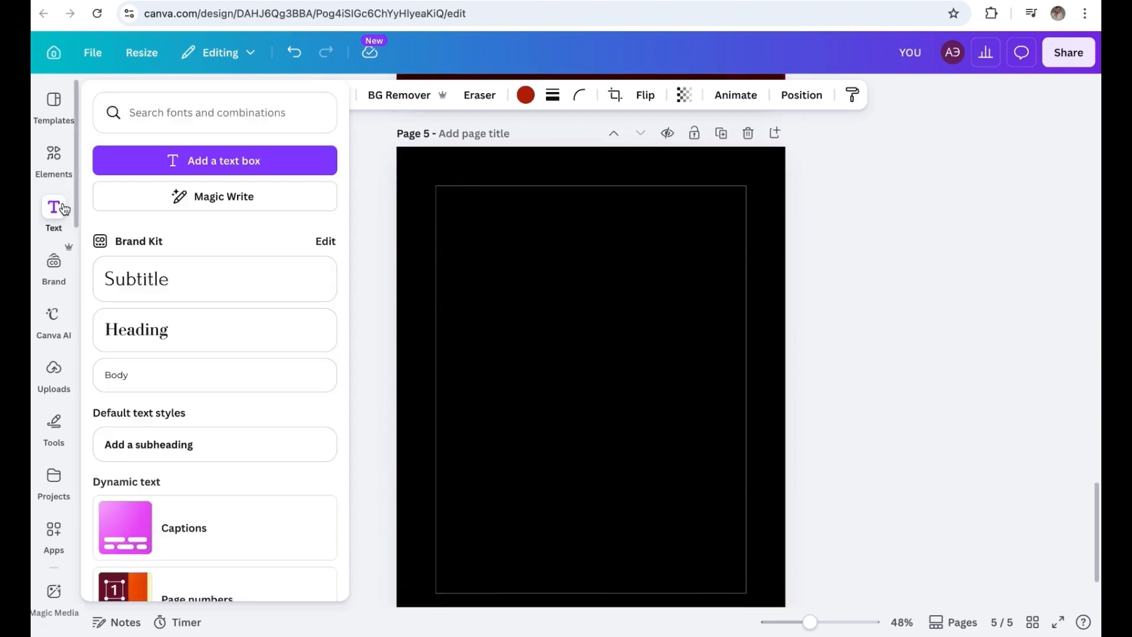
left_click(207, 284)
key("BackSpace")
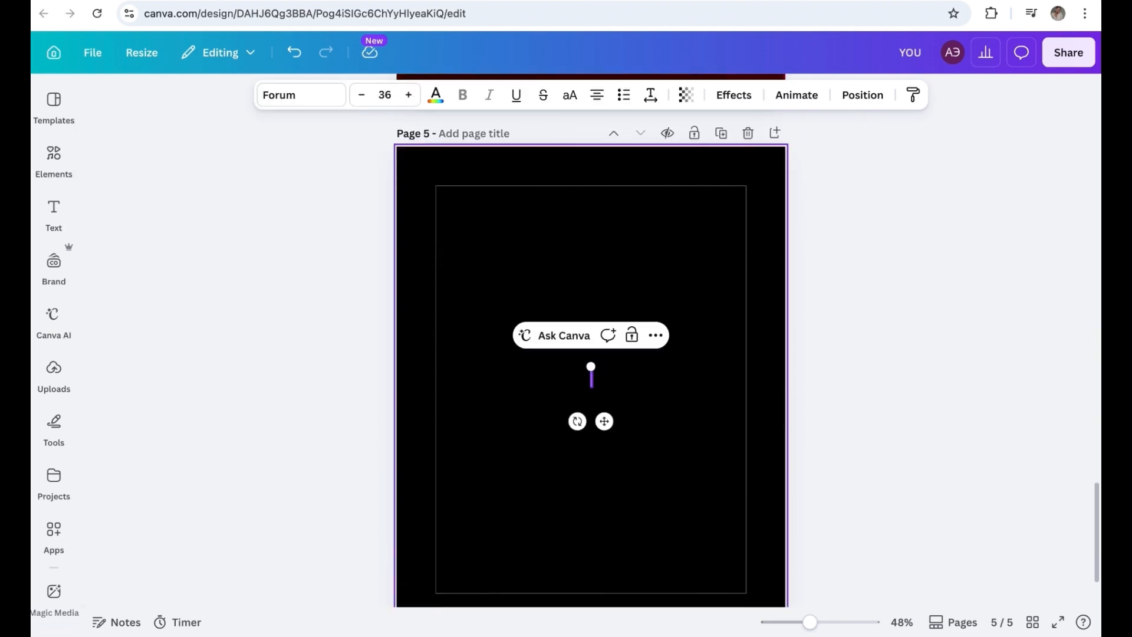
type("YOU")
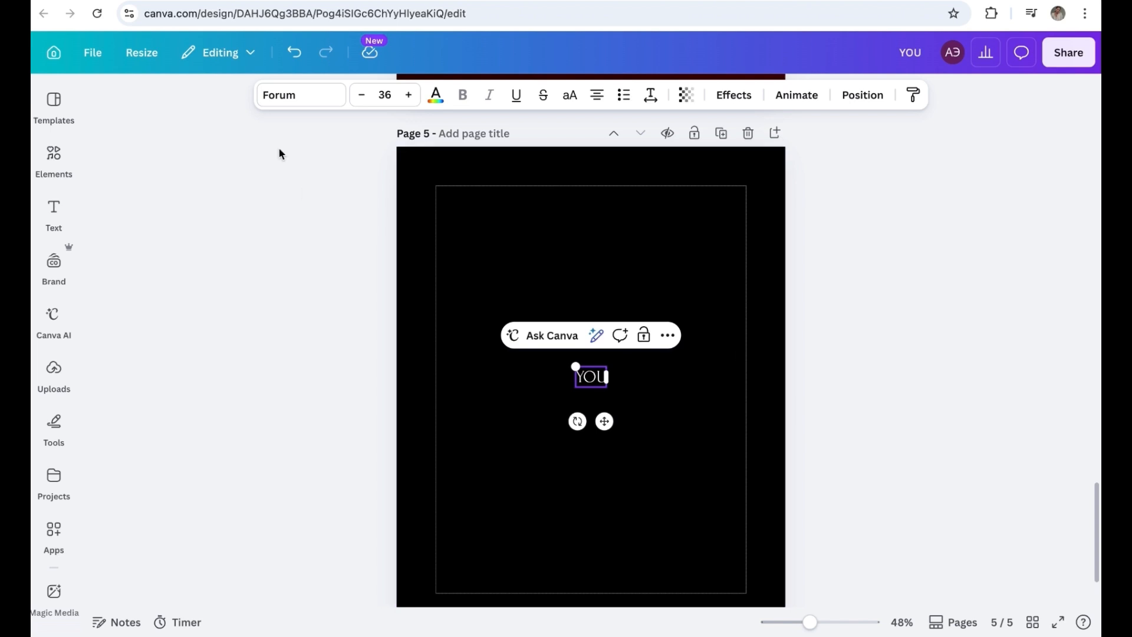
left_click(289, 96)
left_click(192, 346)
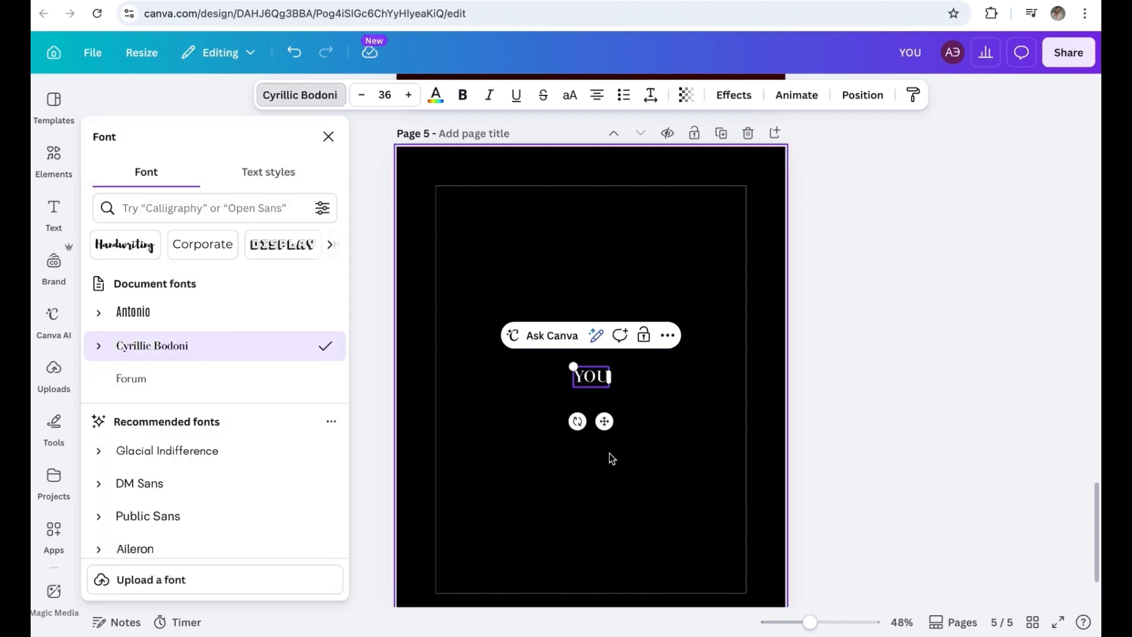
Enlarge the "YOU" text to size 312 and centre it on page 5.
left_click_drag(572, 367, 401, 307)
left_click(559, 402)
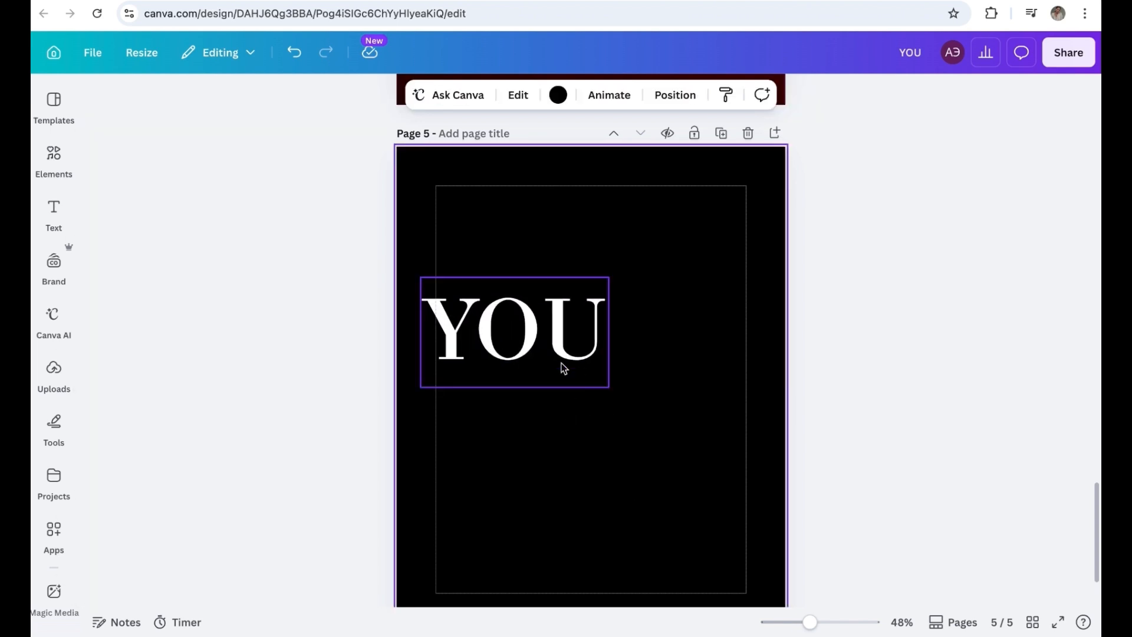
left_click_drag(563, 361, 743, 478)
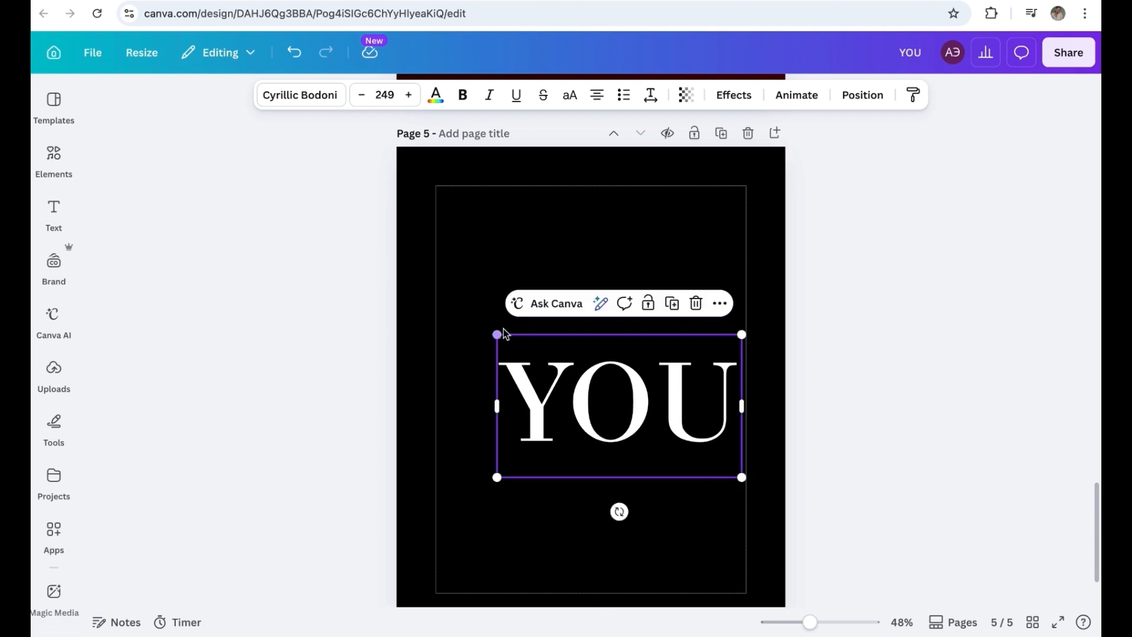
left_click_drag(497, 335, 429, 303)
mouse_move(536, 382)
left_mouse_down()
mouse_move(553, 384)
mouse_move(539, 384)
left_mouse_up()
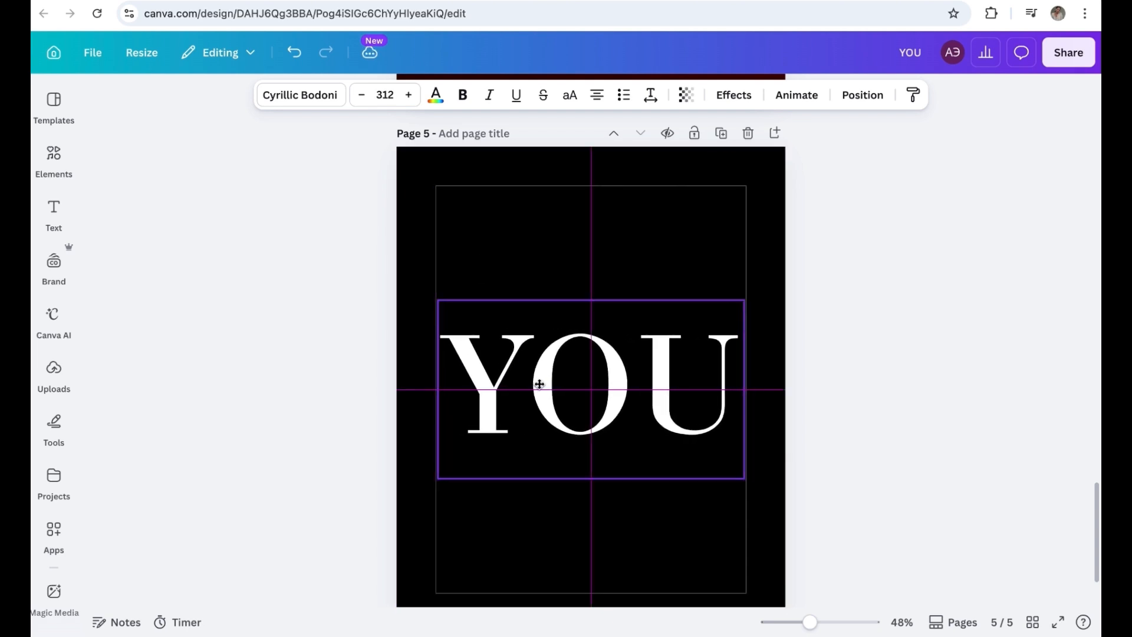
left_click(809, 306)
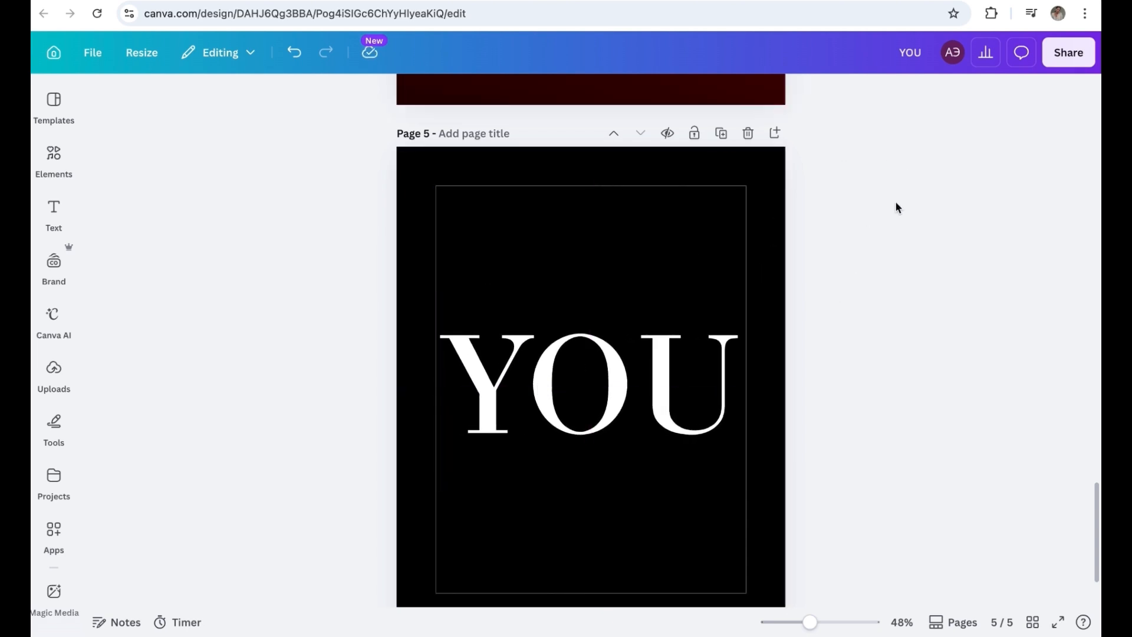
Download only page 5 as a PNG with a transparent background.
left_click(1051, 56)
left_click(835, 396)
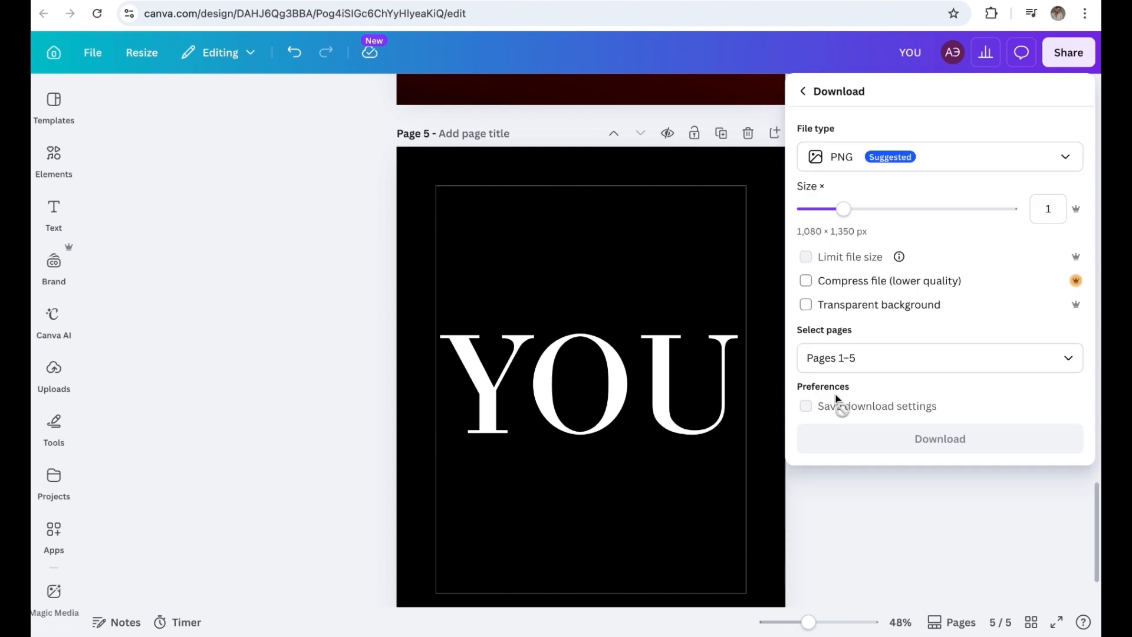
left_click(1062, 361)
left_click(914, 431)
left_click(806, 304)
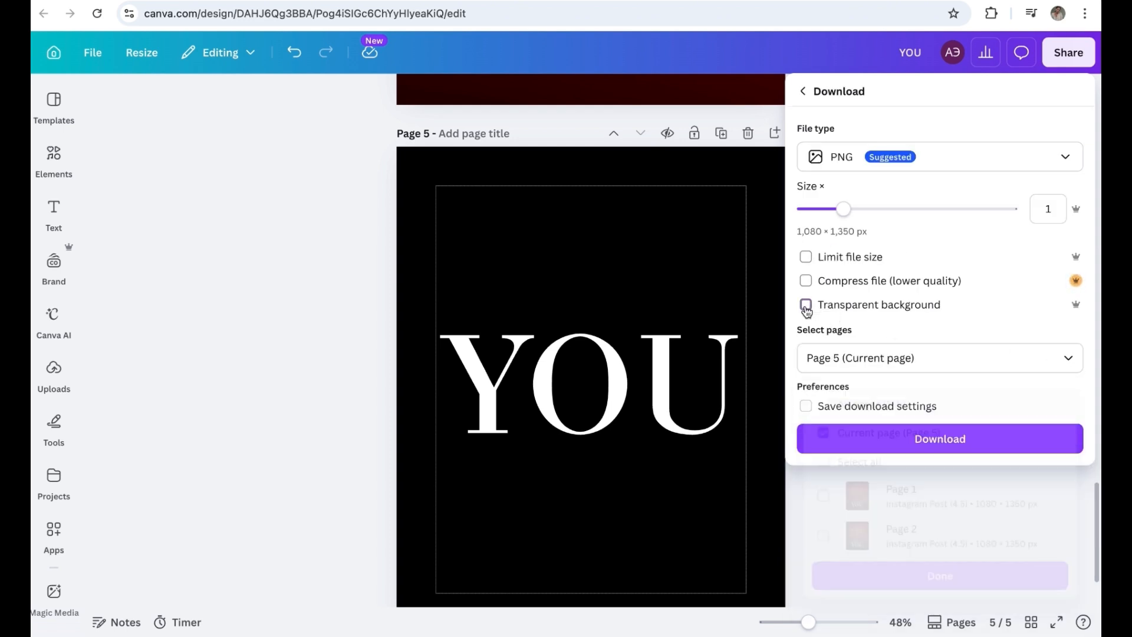
left_click(989, 440)
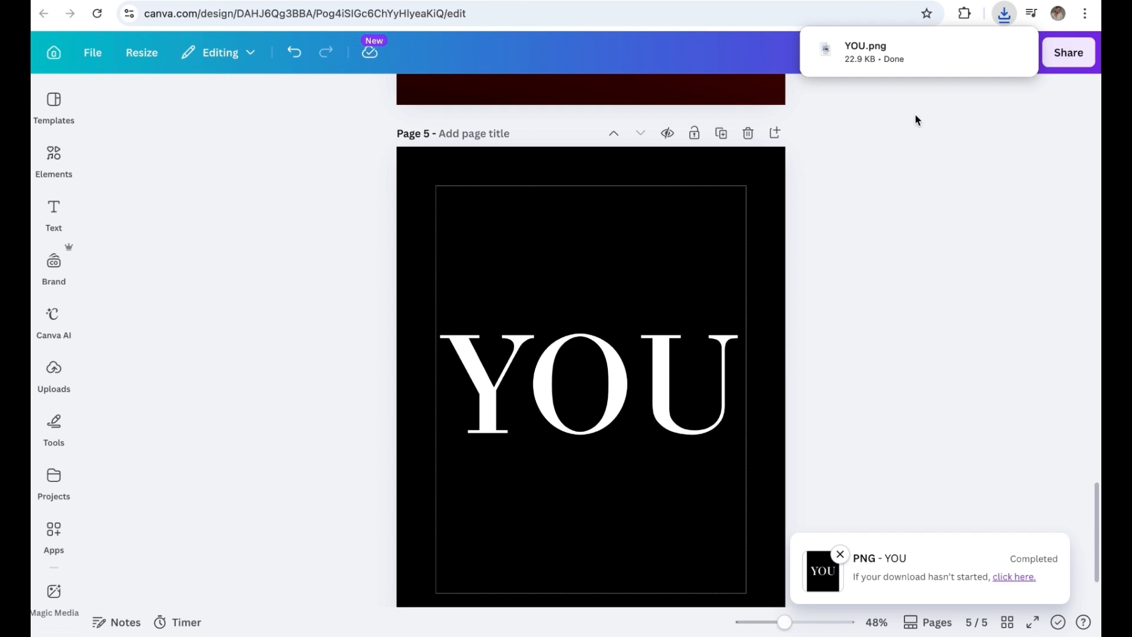
Place the uploaded transparent YOU image on page 4 and enlarge it so the lettering spans the group's chests.
scroll(898, 247, "up", 8)
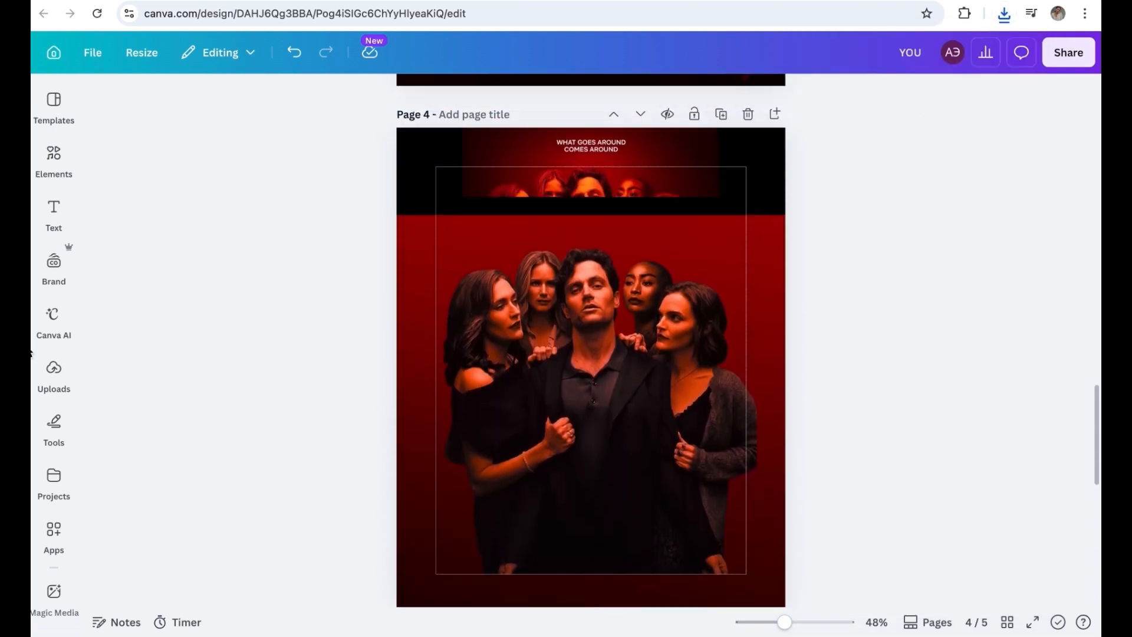
left_click(52, 314)
left_click(53, 366)
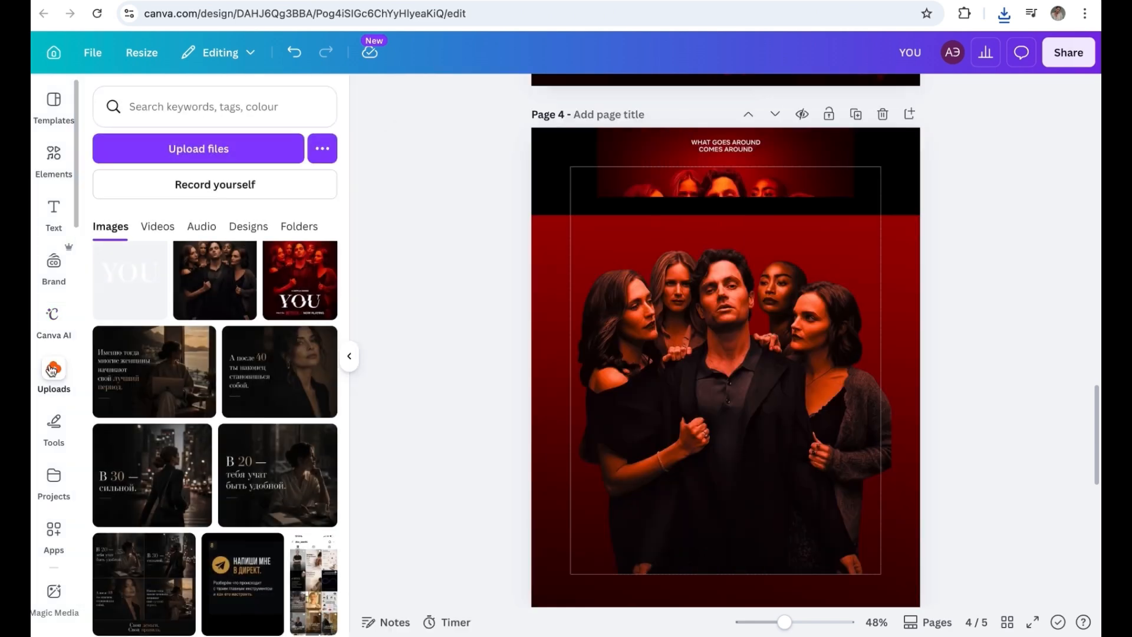
left_click(109, 279)
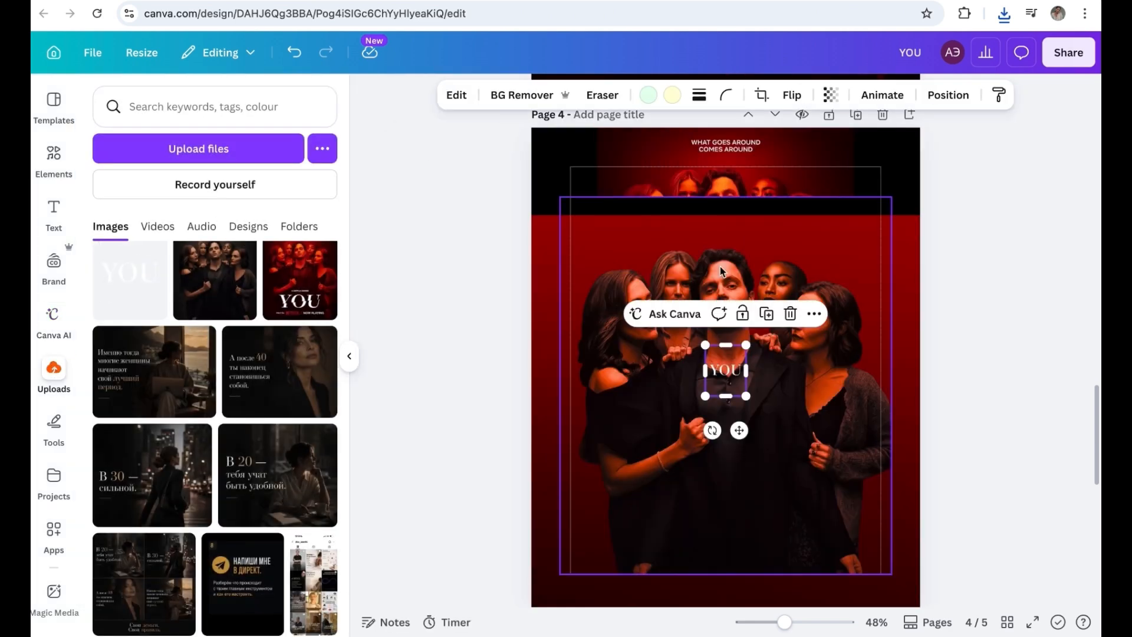
left_click(350, 356)
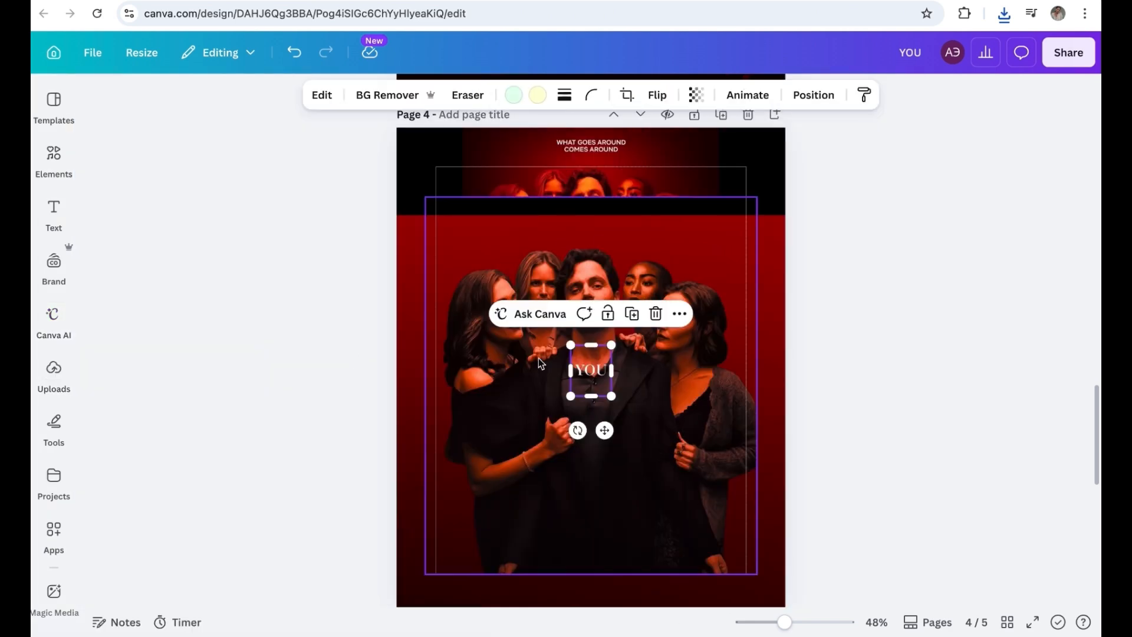
left_click_drag(566, 341, 376, 310)
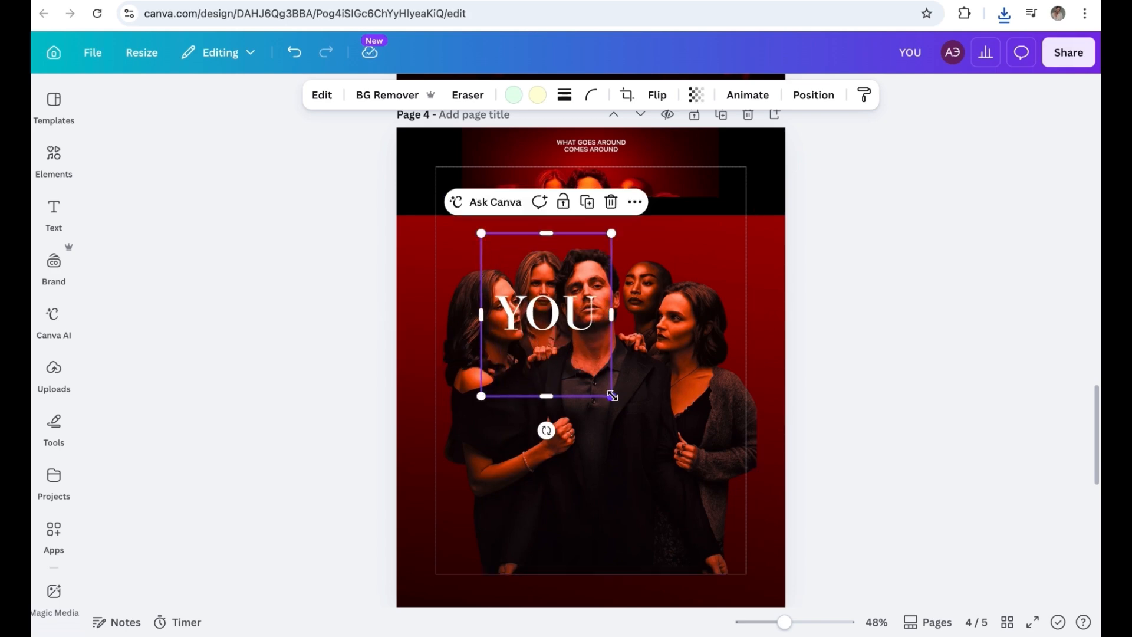
left_click_drag(611, 396, 718, 542)
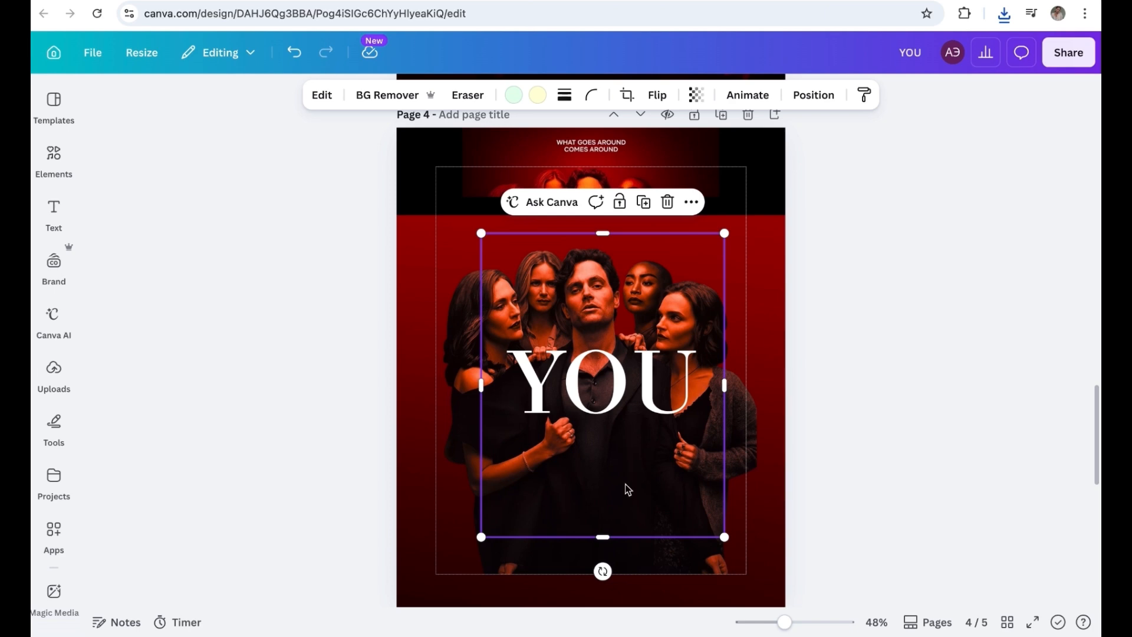
Start cropping the YOU image, rotating it to -16.4° and lowering the crop's upper edge to cut through the letters.
left_click(627, 95)
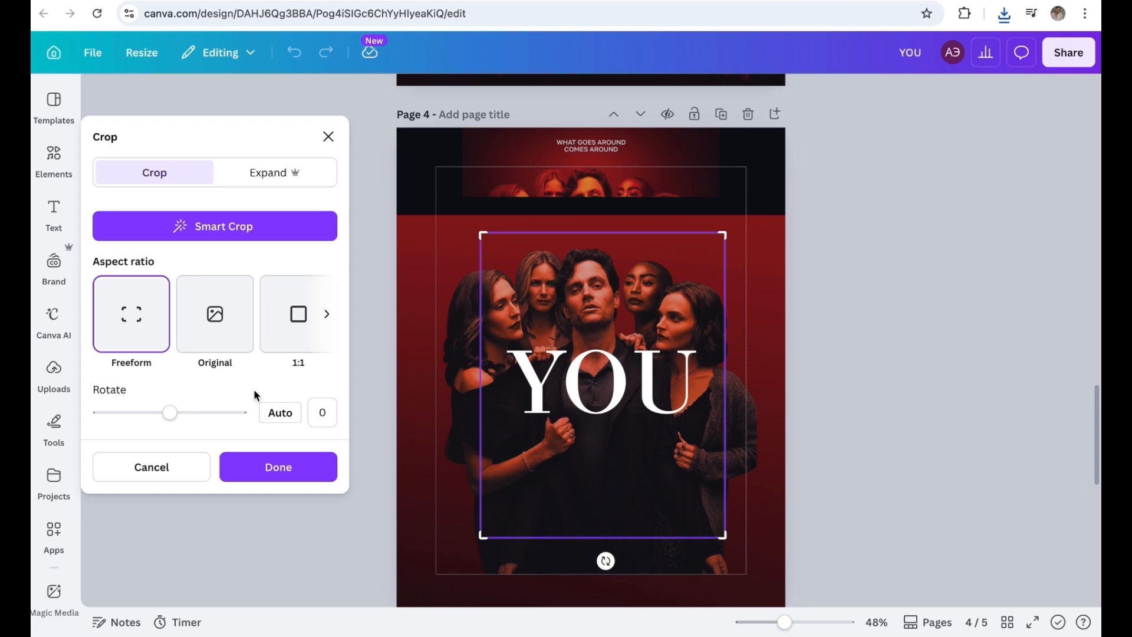
left_click_drag(170, 412, 164, 413)
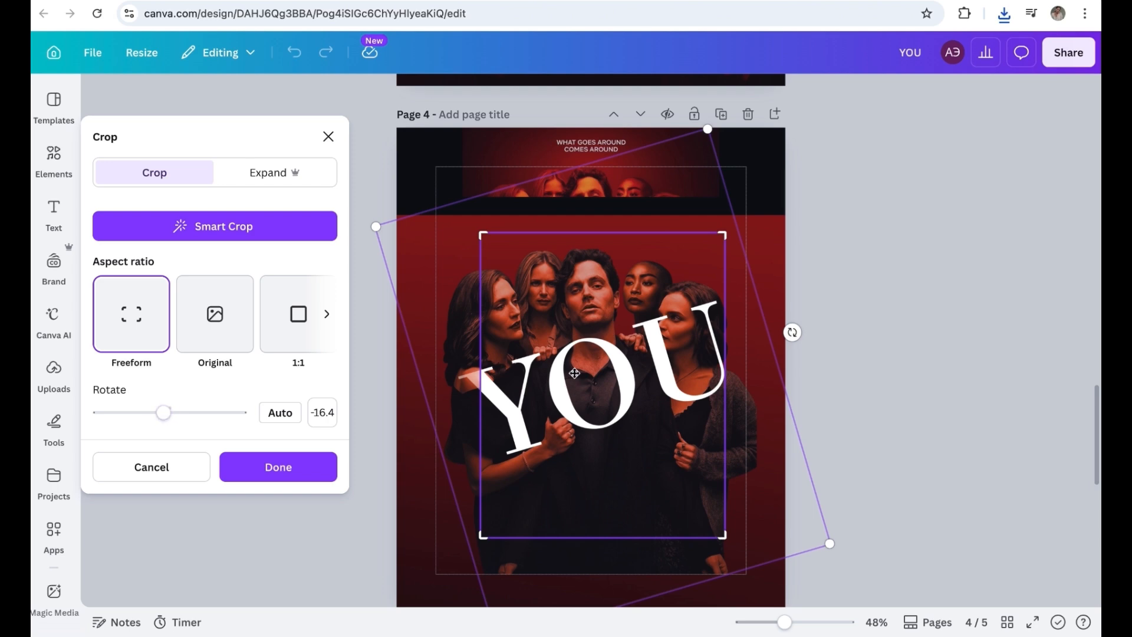
mouse_move(575, 373)
left_mouse_down()
mouse_move(581, 348)
mouse_move(588, 375)
left_mouse_up()
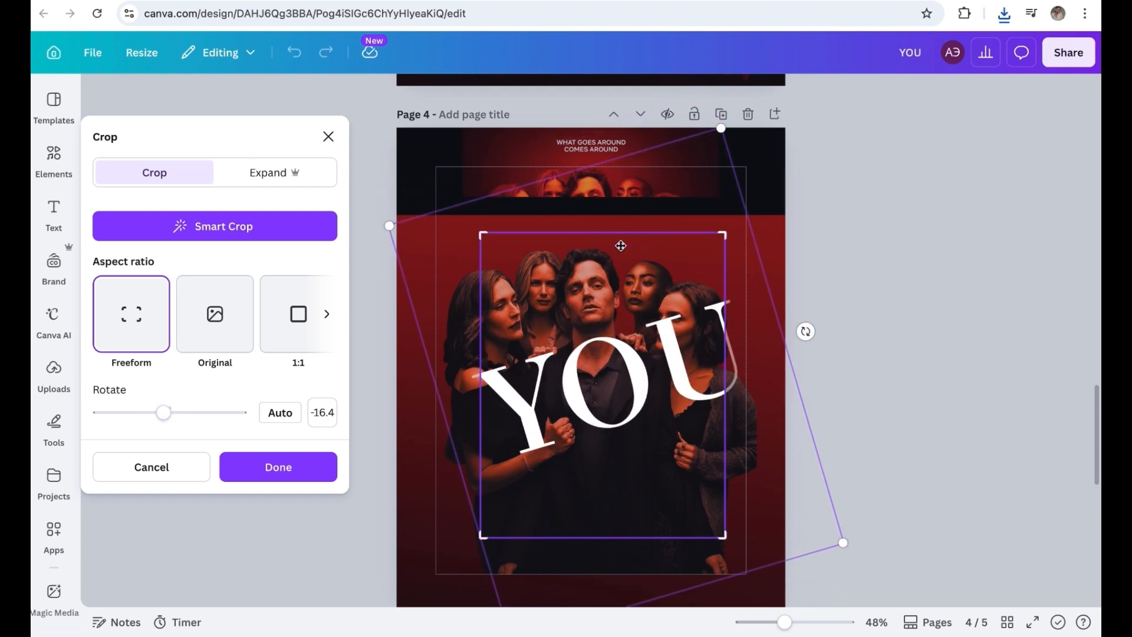
left_click_drag(616, 255, 644, 354)
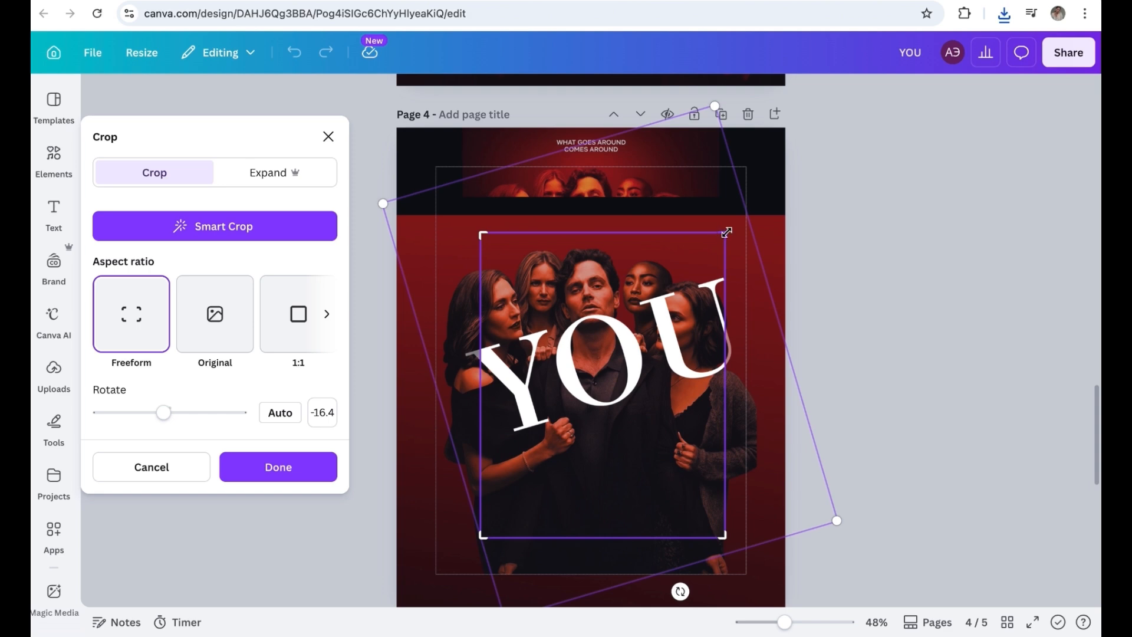
left_click_drag(727, 232, 733, 374)
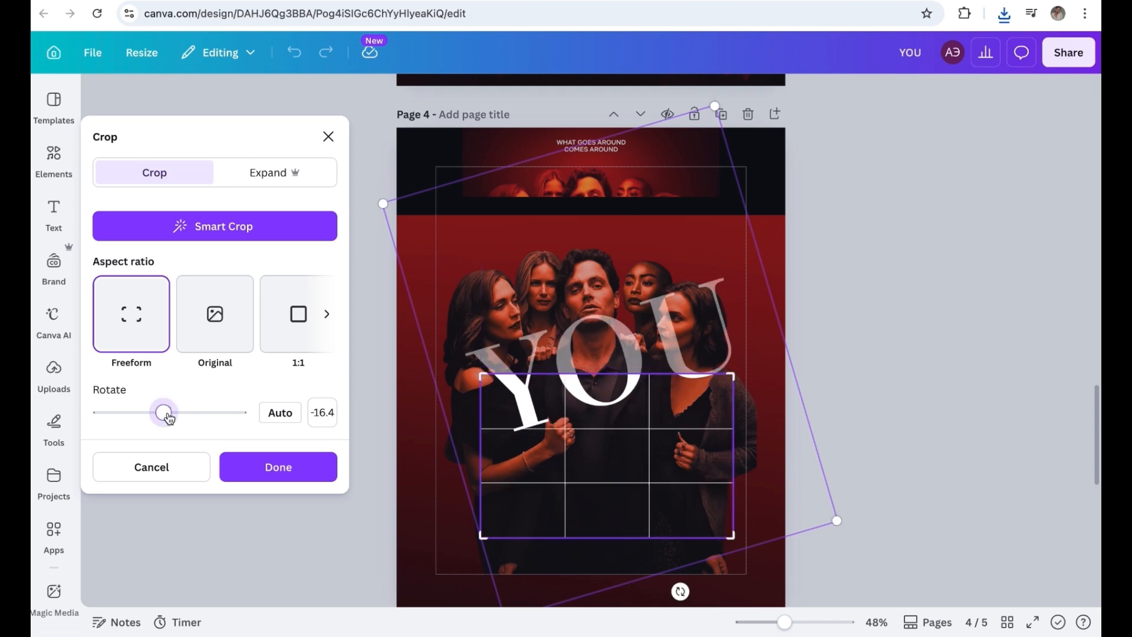
Rotate the YOU image to 9.4° inside its crop, widen the frame past the U, lower the lettering and apply the crop.
left_click_drag(169, 418, 175, 416)
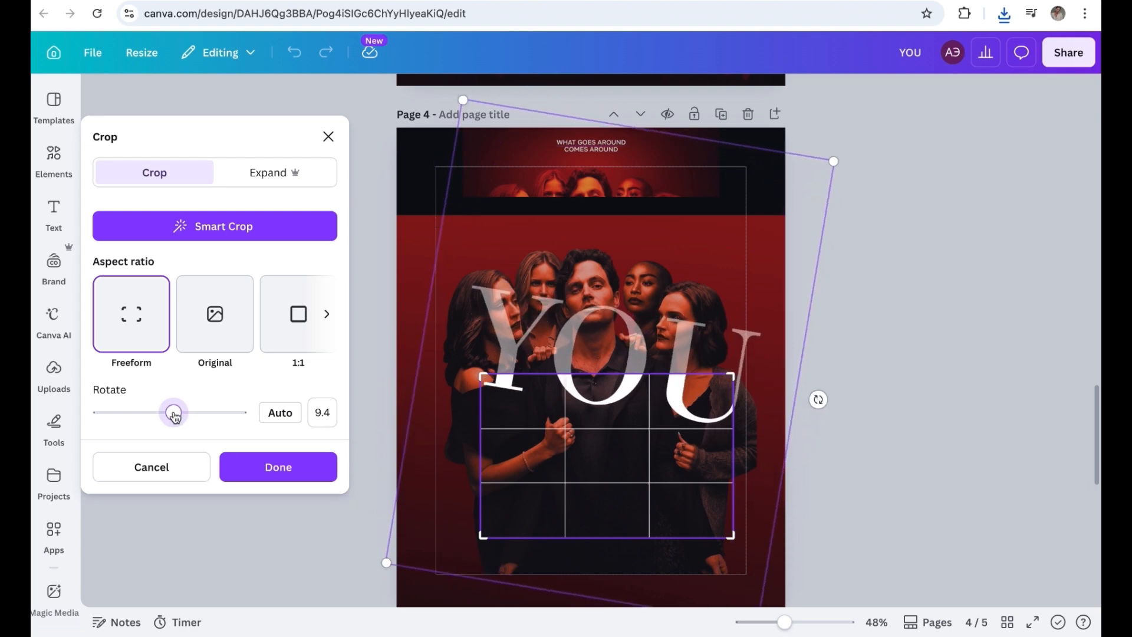
left_click_drag(624, 337, 625, 359)
left_click_drag(731, 375, 765, 370)
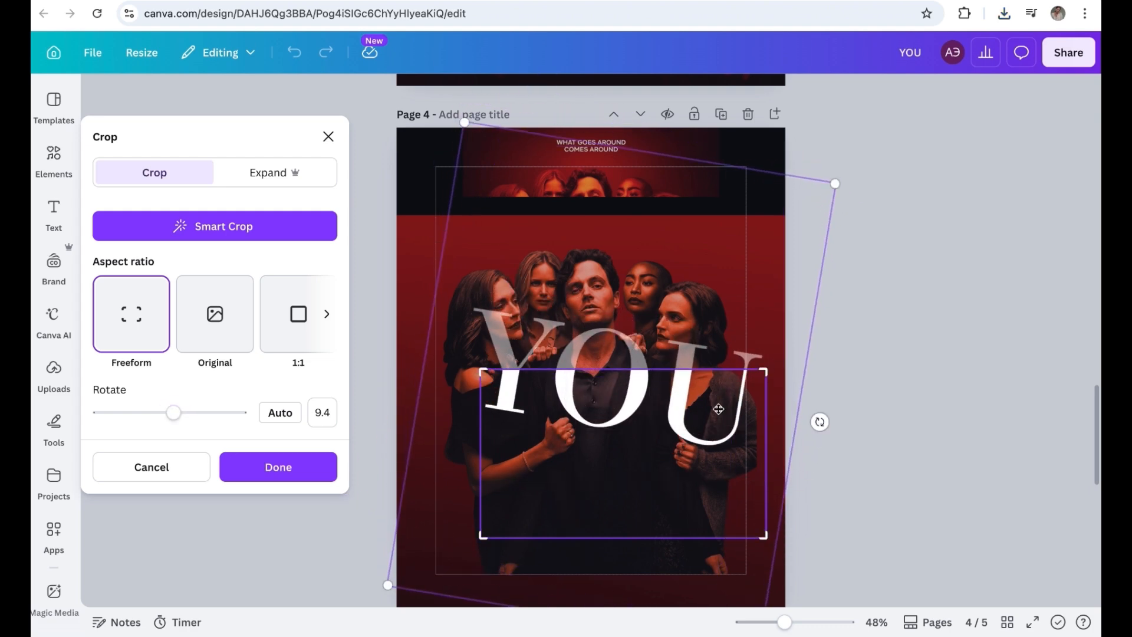
left_click_drag(719, 410, 723, 407)
key("Return")
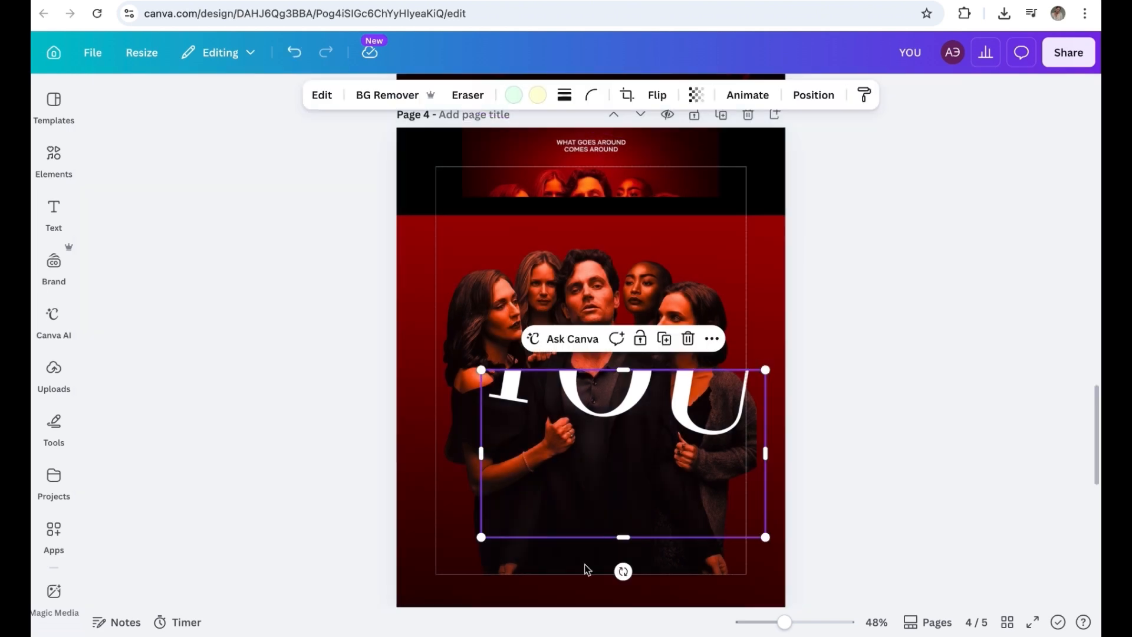
Assemble the upper and lower YOU slices over the group's lower bodies at a reduced size, with a slight sideways offset between them.
left_click_drag(599, 436, 589, 521)
left_click_drag(757, 454, 658, 486)
left_click_drag(597, 524, 589, 389)
left_click(631, 489)
left_click_drag(595, 503, 632, 517)
left_click(626, 463)
left_click(762, 528)
scroll(764, 518, "up", 3)
scroll(764, 518, "up", 1)
left_click(709, 421)
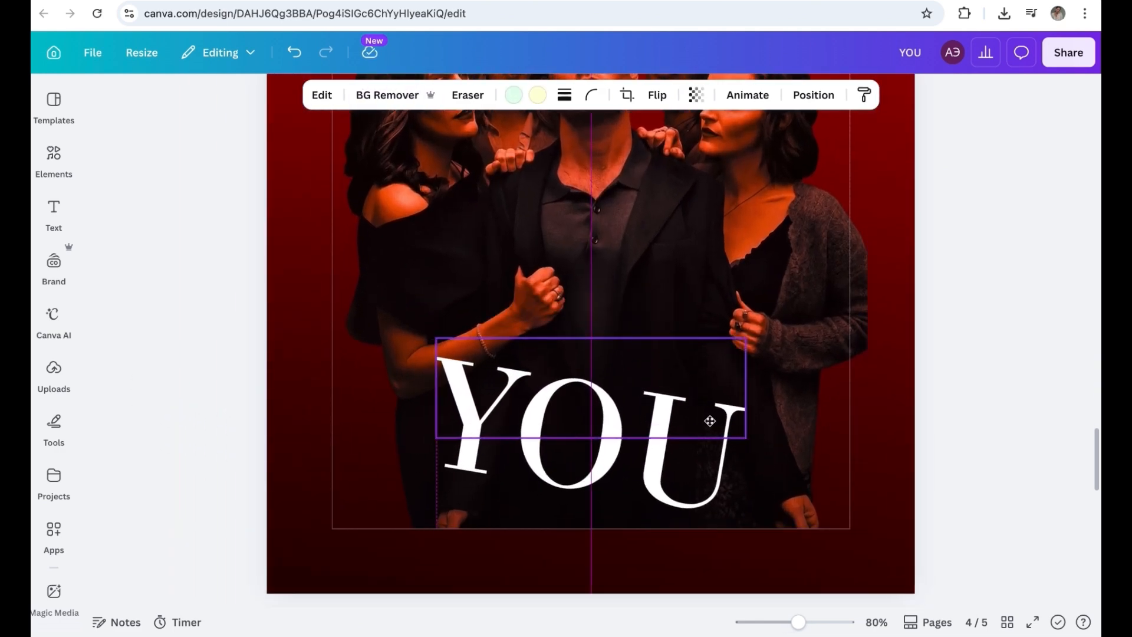
left_click_drag(708, 418, 709, 421)
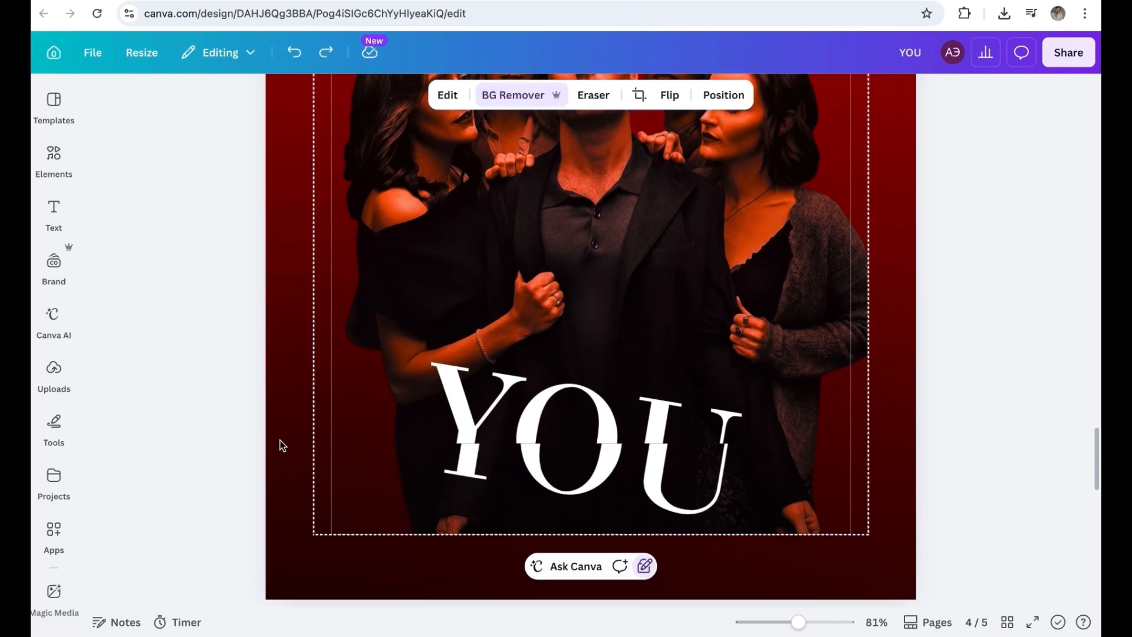
Lock the red gradient background and group the two YOU slices.
left_click(282, 443)
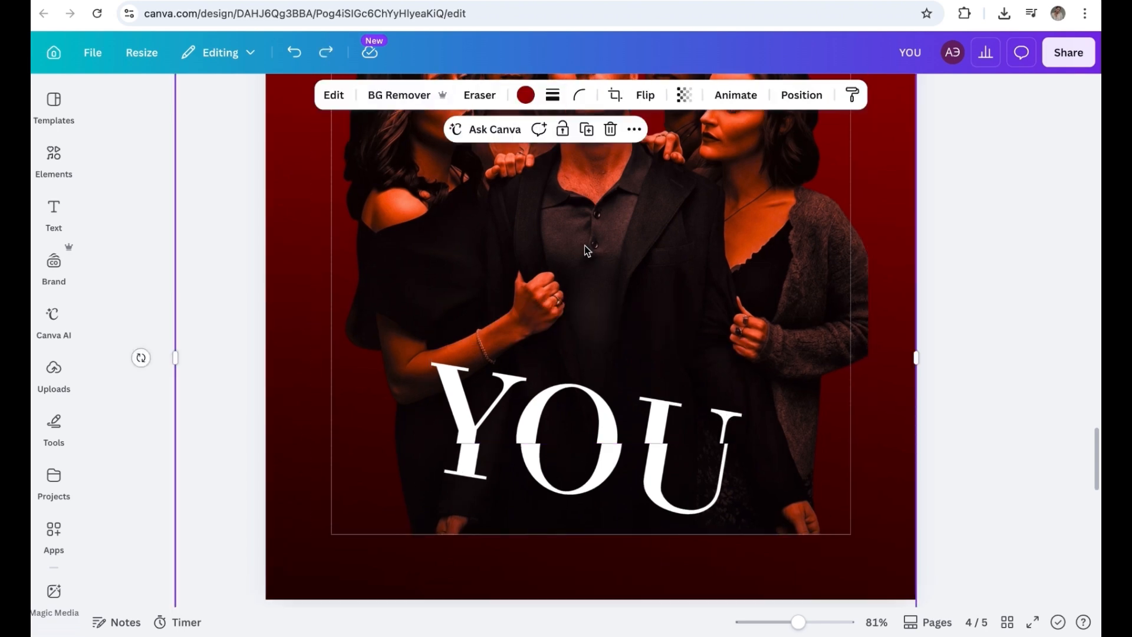
left_click(563, 130)
left_click_drag(386, 350, 502, 483)
left_click(541, 312)
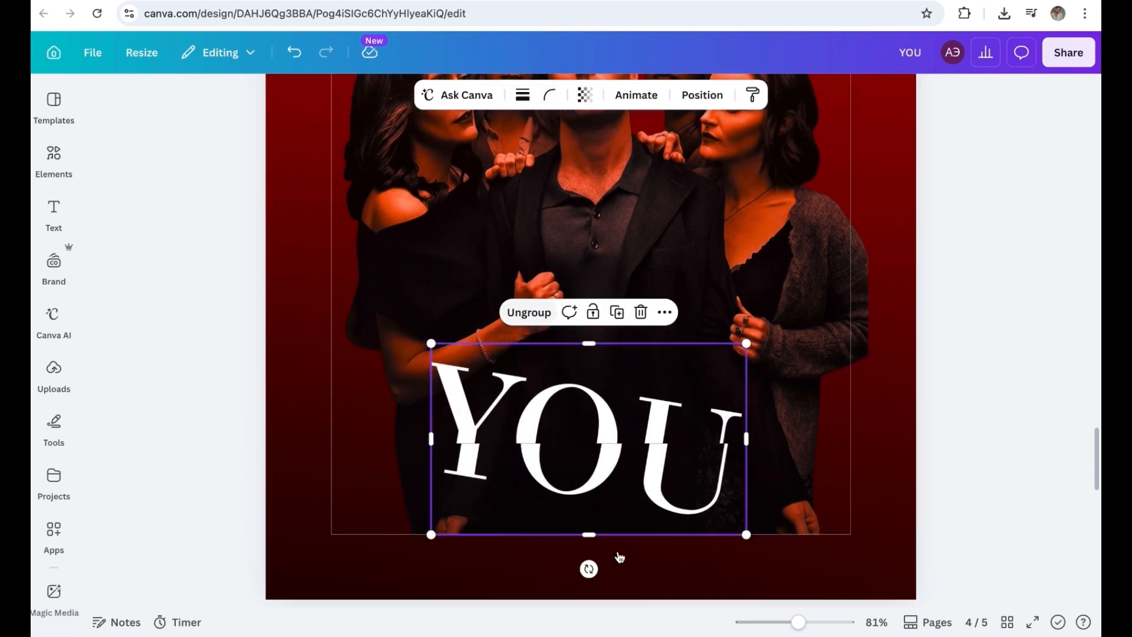
Rotate the grouped YOU title until the letters stand level, shrink it and centre it near the photo's lower edge.
left_click_drag(589, 568, 614, 594)
left_click_drag(666, 482, 668, 487)
left_click_drag(732, 349, 713, 412)
left_click_drag(604, 473, 625, 462)
left_click(824, 476)
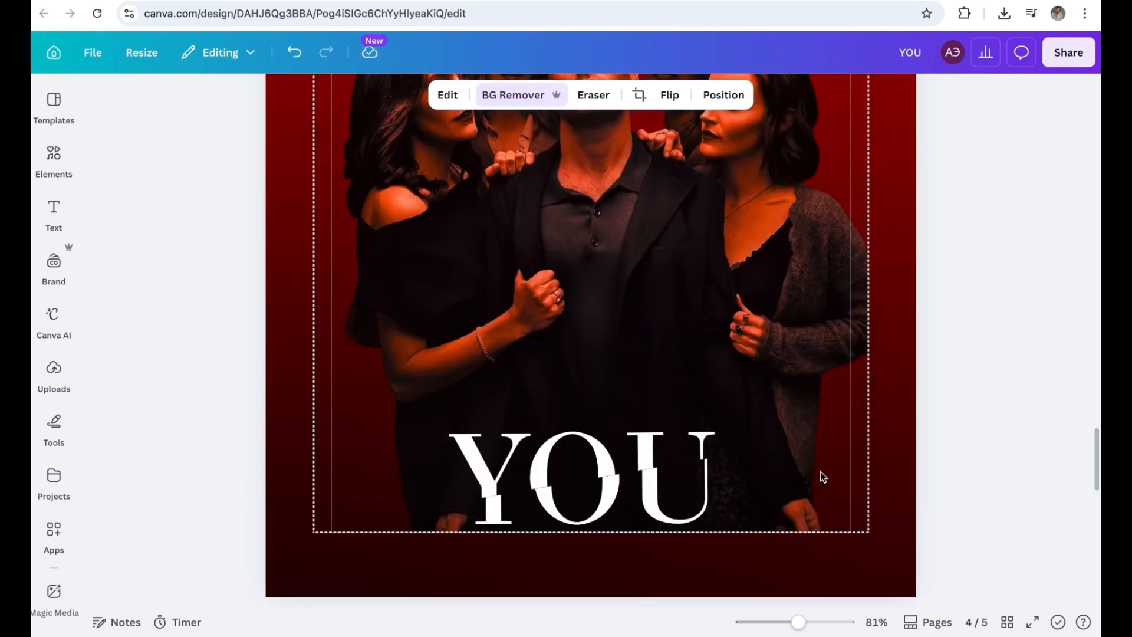
Delete the reference poster image at the top of page 4 and extend the red gradient up to the page's upper edge.
scroll(823, 476, "up", 6)
left_click(600, 157)
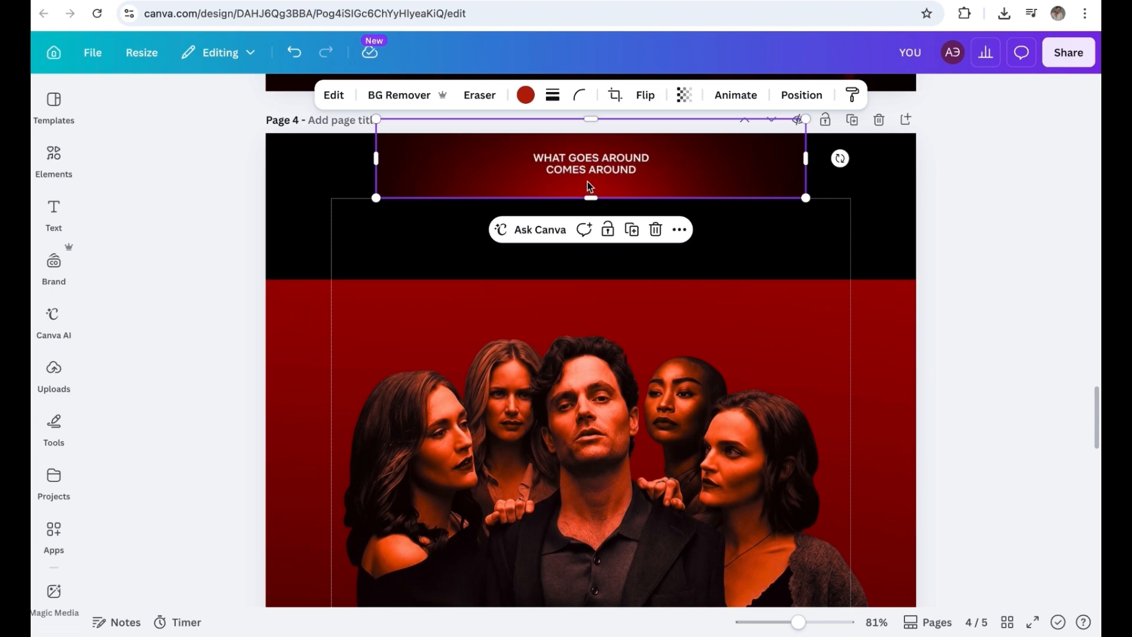
left_click_drag(588, 182, 587, 171)
key("BackSpace")
left_click(594, 286)
left_click_drag(544, 278, 546, 133)
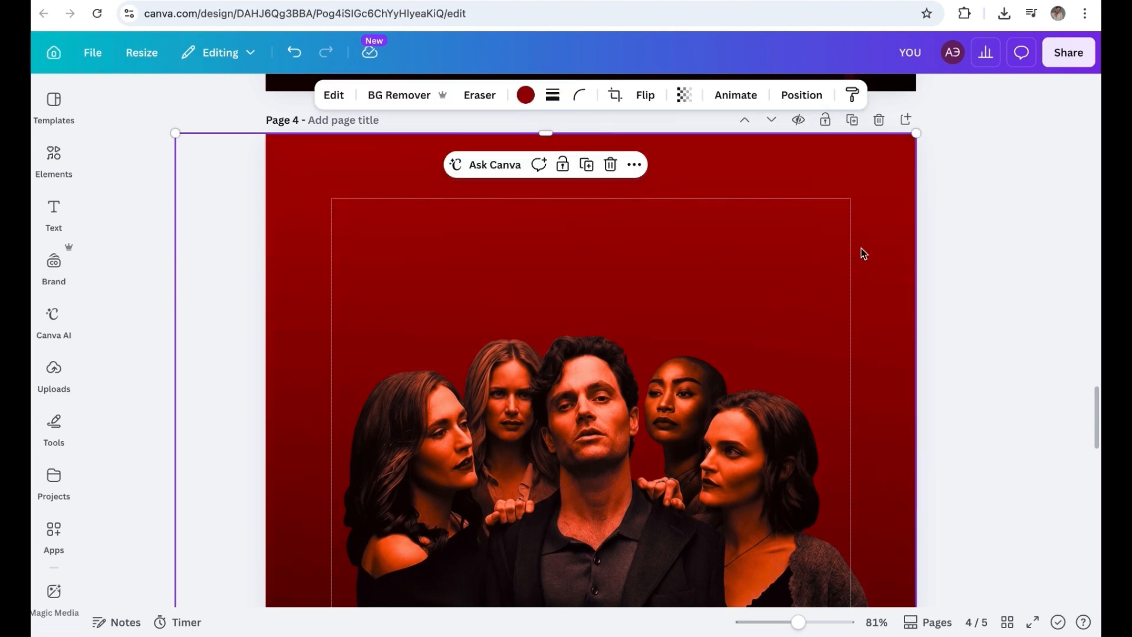
Search the graphics for "black gradient" and add the black gradient with the curved upper edge to page 4.
scroll(862, 259, "down", 5)
scroll(861, 268, "down", 3)
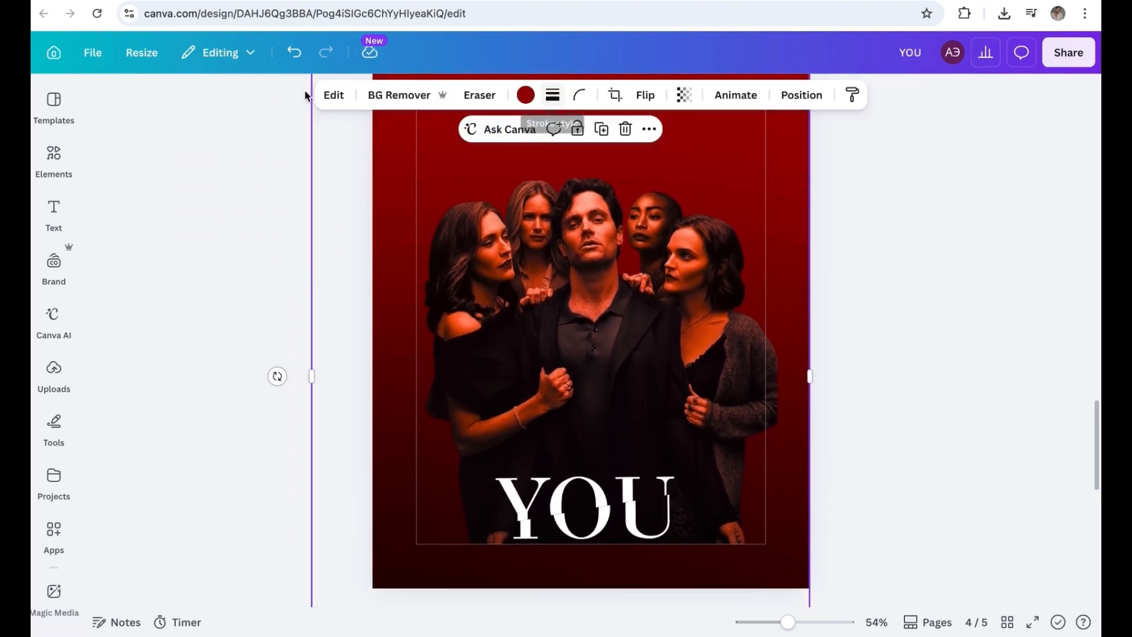
left_click(53, 159)
left_click(312, 107)
left_click(238, 105)
type("bla")
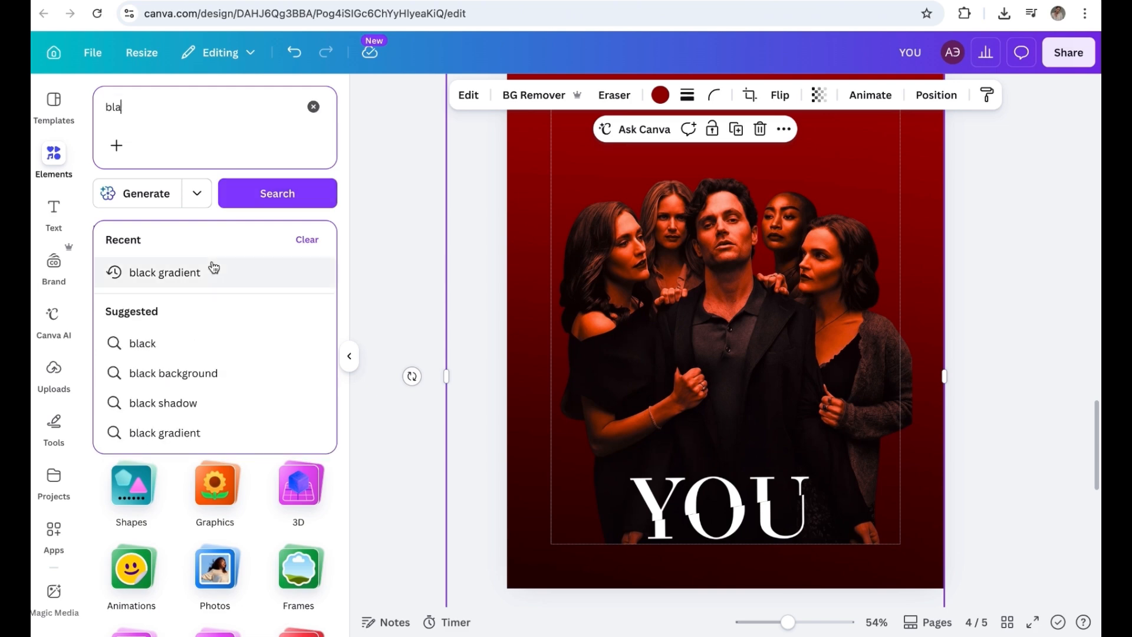
left_click(214, 270)
scroll(316, 269, "down", 5)
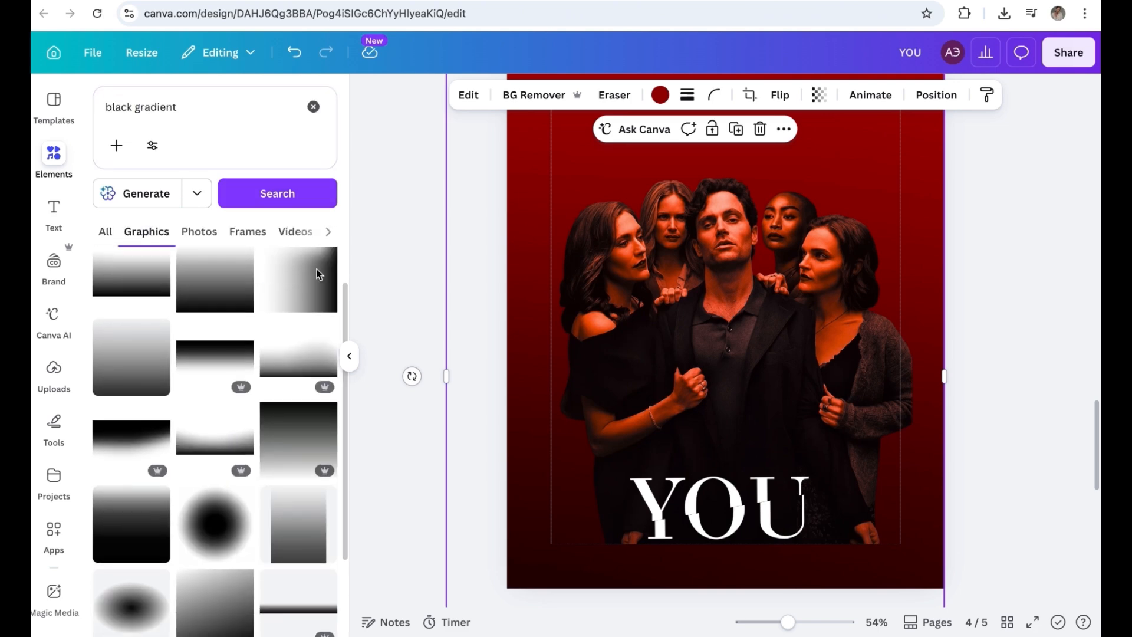
left_click(208, 412)
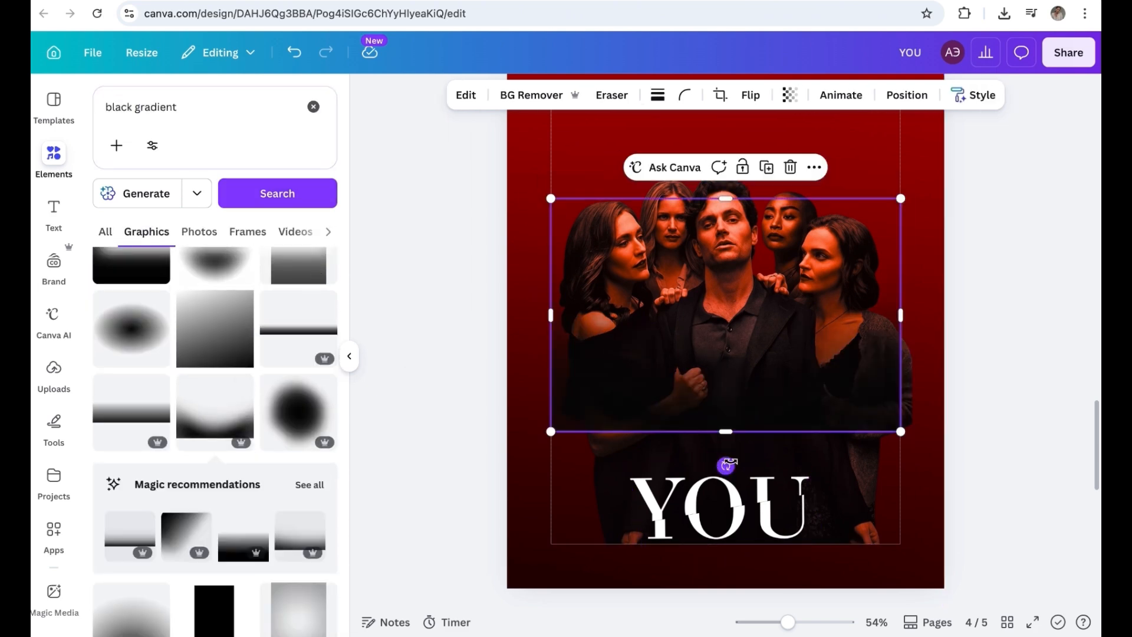
Turn the curved black gradient upside down, enlarge it beyond the page width and position it over the page's upper part.
left_click_drag(725, 465, 723, 108)
scroll(765, 309, "up", 3)
left_click_drag(757, 427, 710, 269)
left_click_drag(856, 424, 1026, 519)
left_click_drag(930, 443, 895, 405)
Add a second, straight black gradient from the results and enlarge it to about 1068 px across the page's lower part.
scroll(898, 408, "down", 2)
scroll(898, 408, "down", 2)
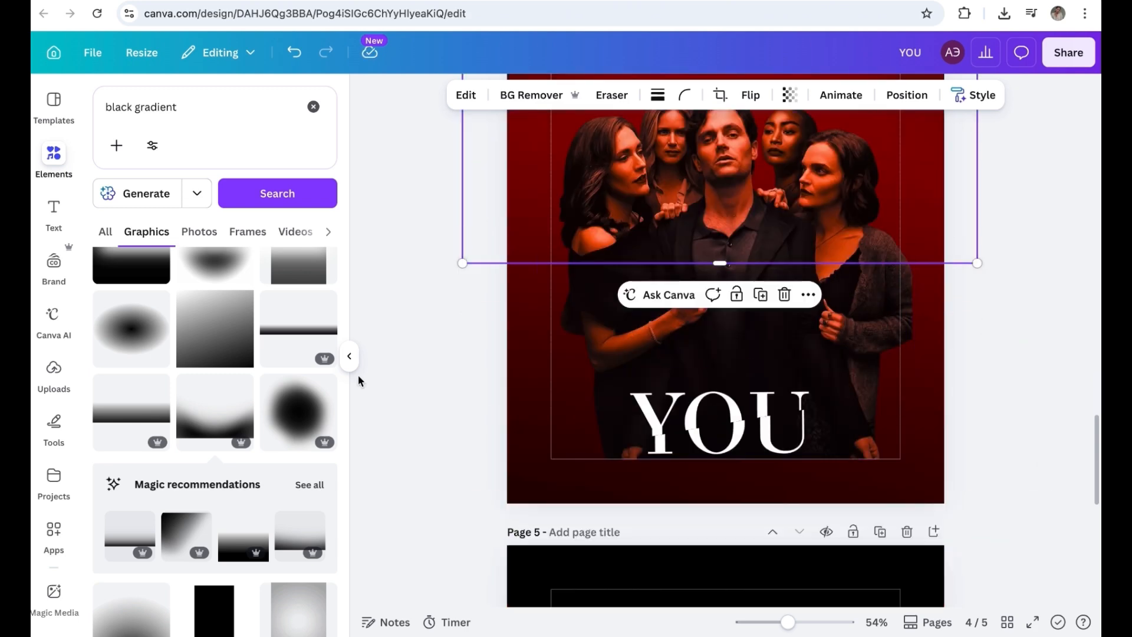
scroll(295, 423, "down", 10)
scroll(295, 423, "down", 10)
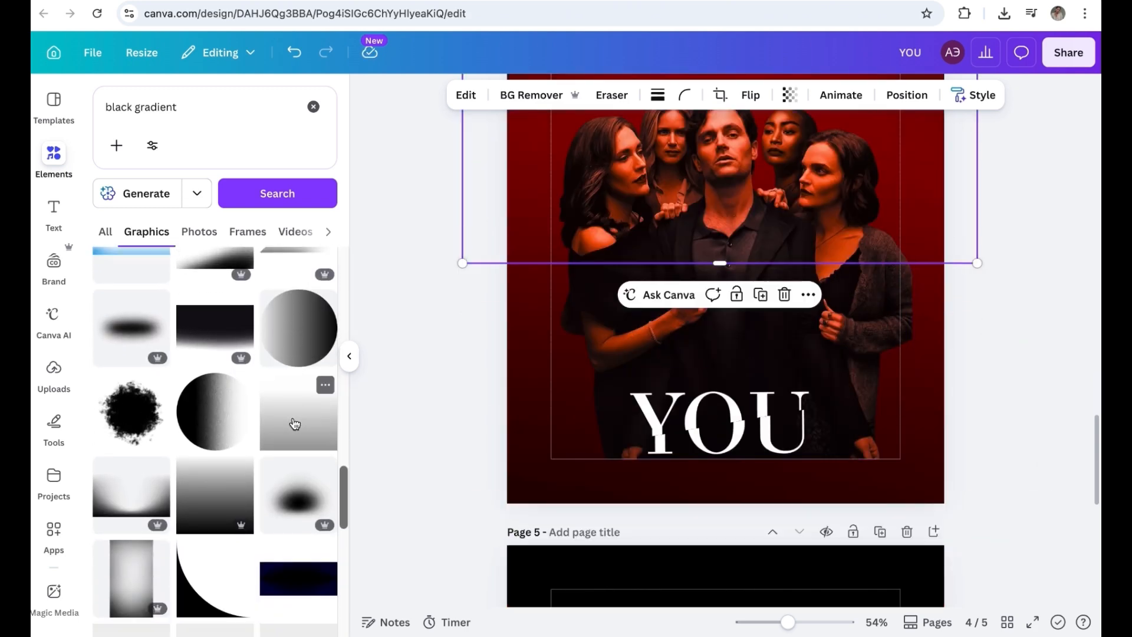
scroll(295, 423, "down", 5)
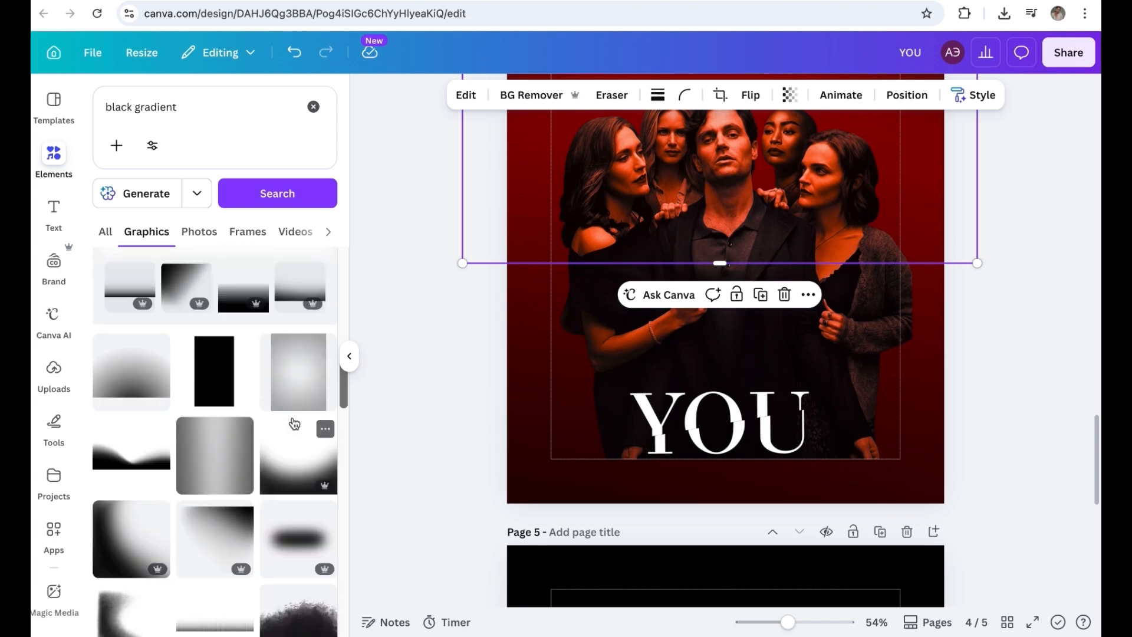
left_click(215, 277)
left_click_drag(811, 141, 877, 134)
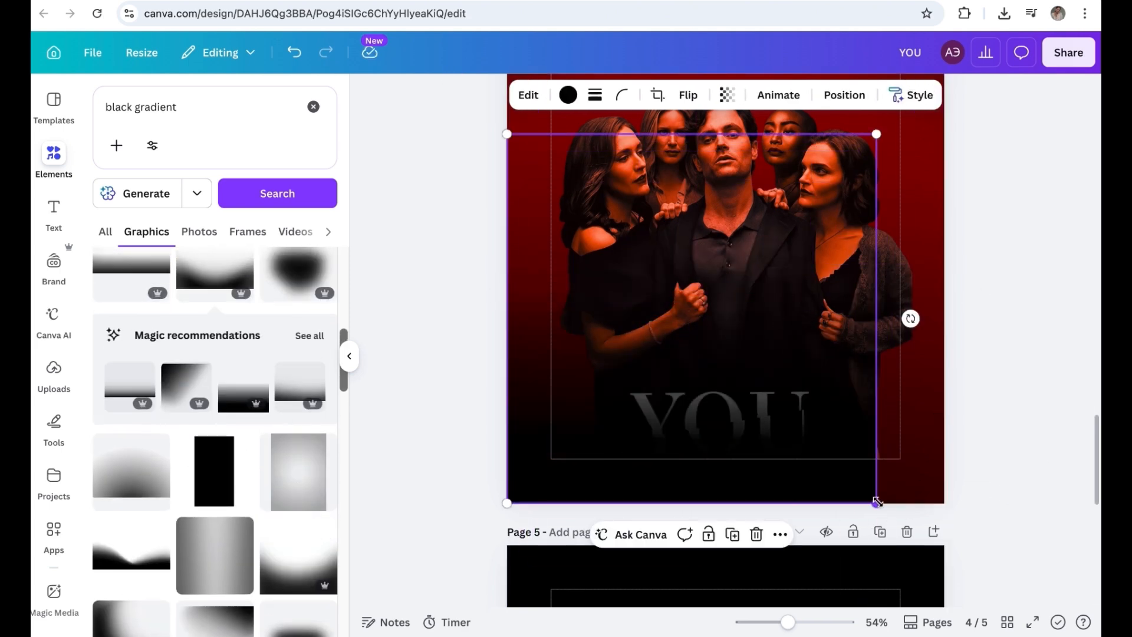
left_click_drag(877, 503, 999, 505)
Send the lower black gradient backward behind the YOU title.
left_click(845, 95)
left_click(317, 179)
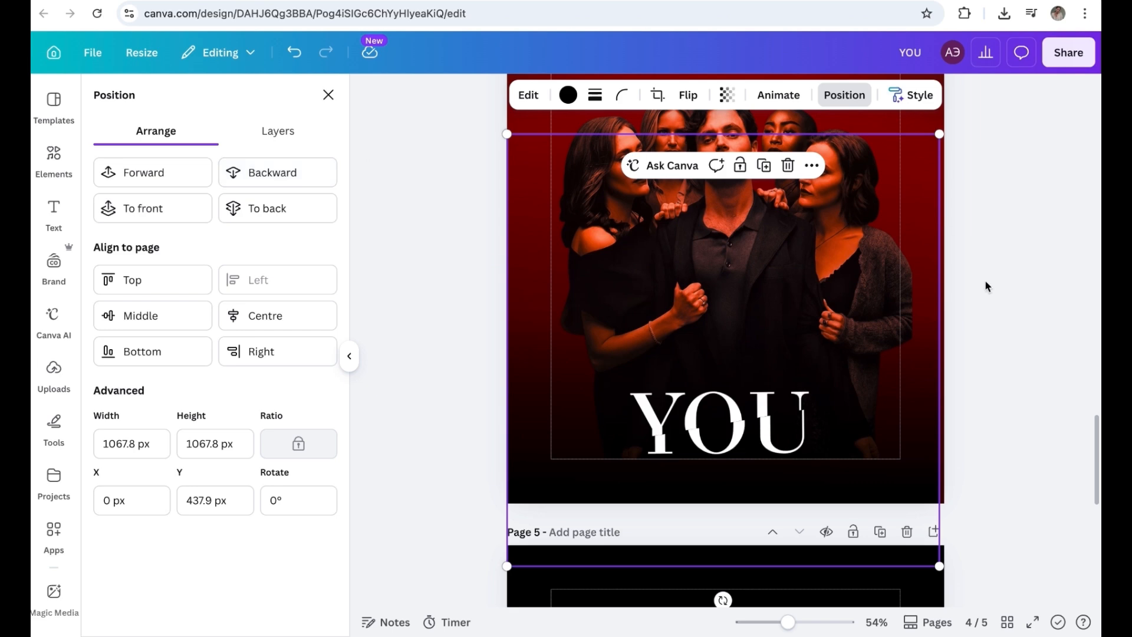
left_click(1053, 313)
Raise the top gradient's lower edge above the faces and enlarge the group photo to about 1034 × 1042 px.
scroll(983, 314, "up", 3)
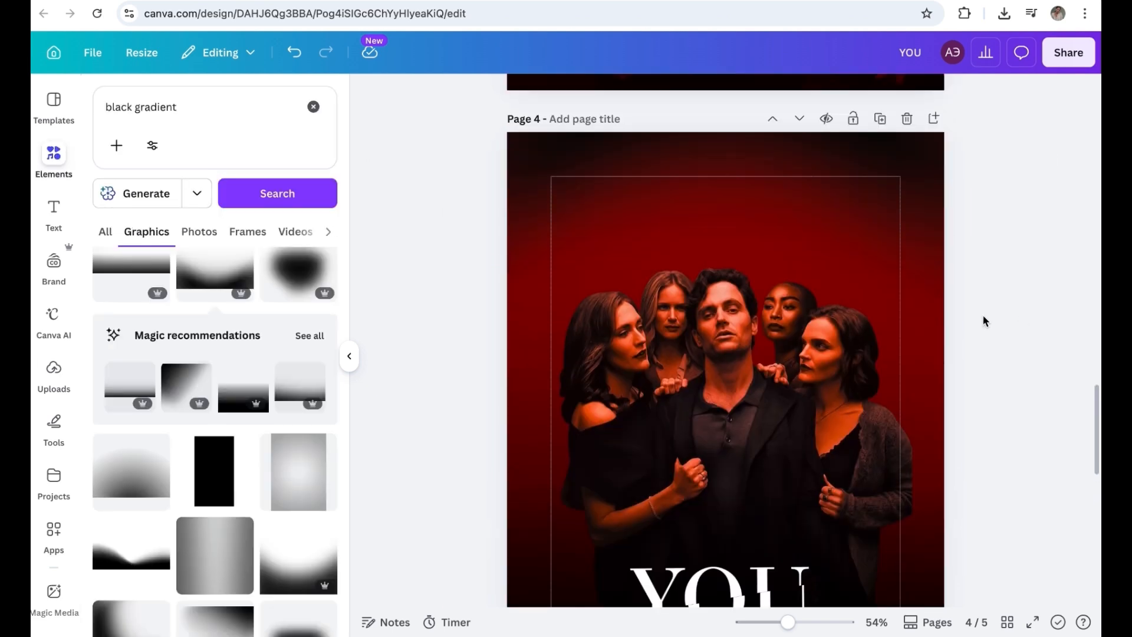
left_click(722, 261)
left_click_drag(720, 399, 721, 254)
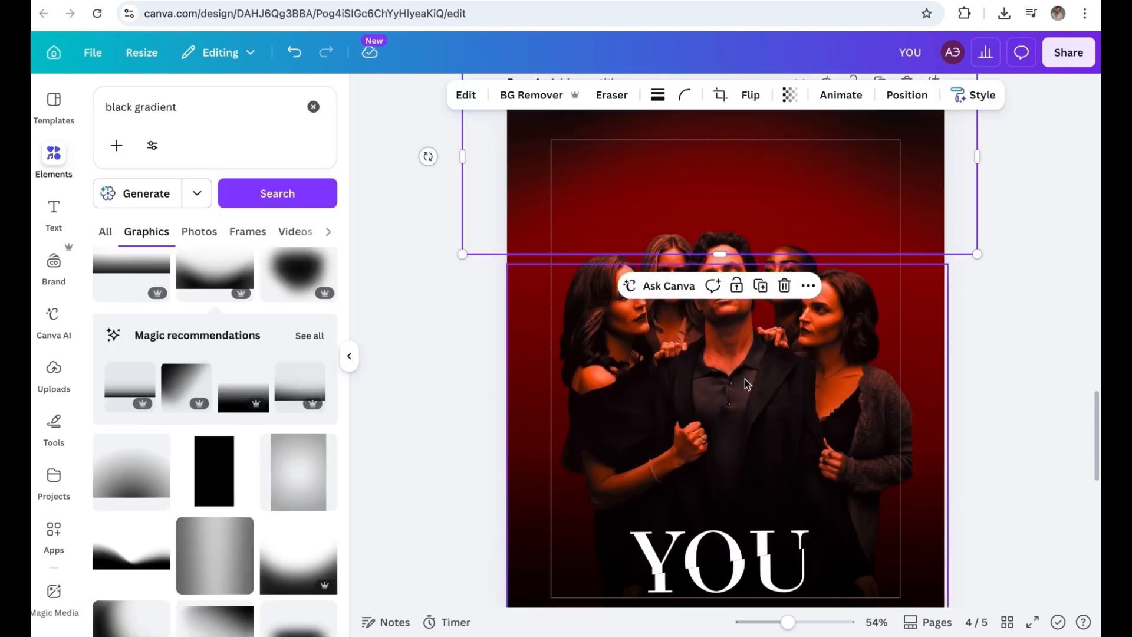
left_click(746, 384)
left_click(719, 262)
left_click_drag(532, 217, 499, 183)
left_click_drag(914, 188, 930, 176)
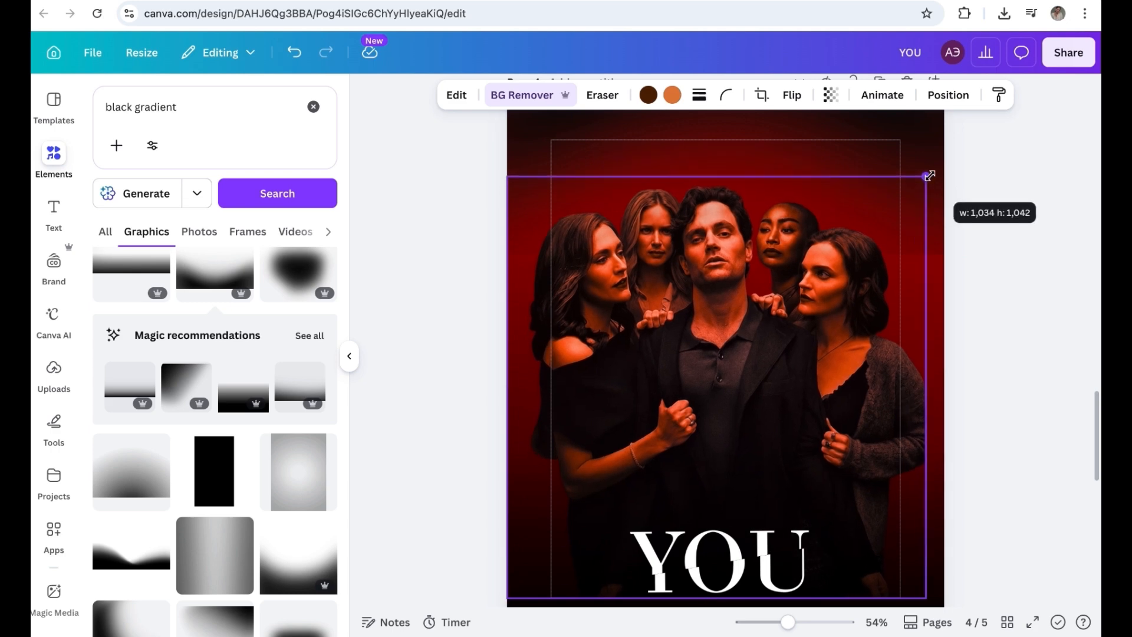
Extend the top black gradient down to the group's hands and send it backward behind the photo.
left_click(726, 242)
left_click_drag(720, 259, 772, 430)
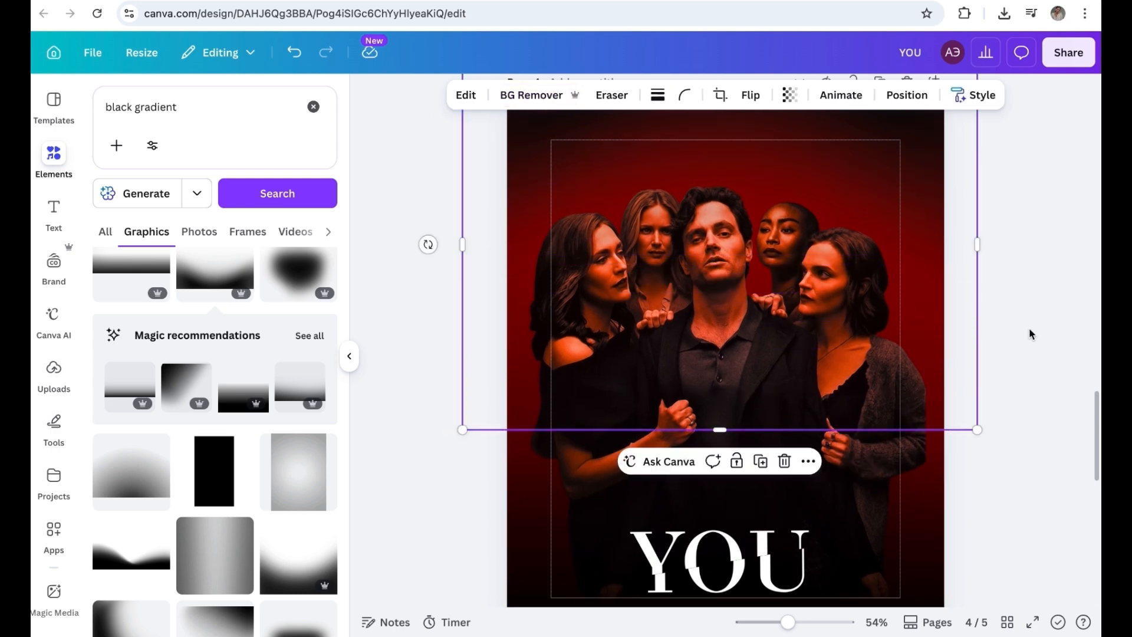
left_click(906, 95)
left_click(257, 174)
left_click(1049, 246)
Move the YOU title slightly higher on the poster.
scroll(1048, 244, "down", 2)
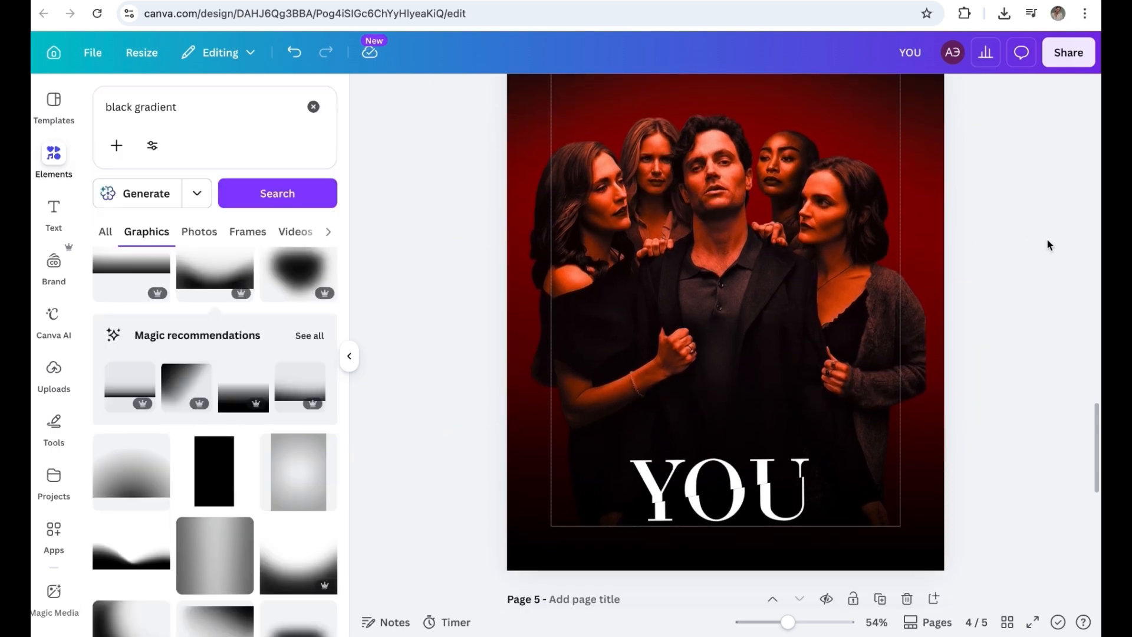
left_click_drag(784, 487, 785, 455)
left_click(995, 358)
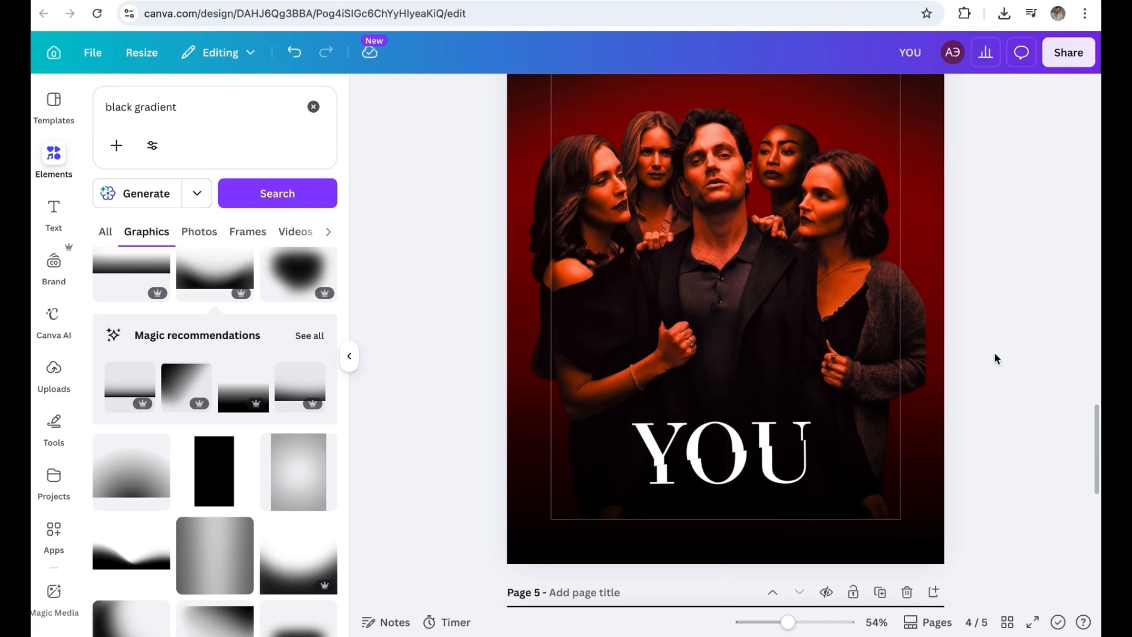
Add a heading reading "A NETFLIX SERIWS", shrink it to size 22.4 and place it centred just above the YOU title.
scroll(995, 356, "up", 2)
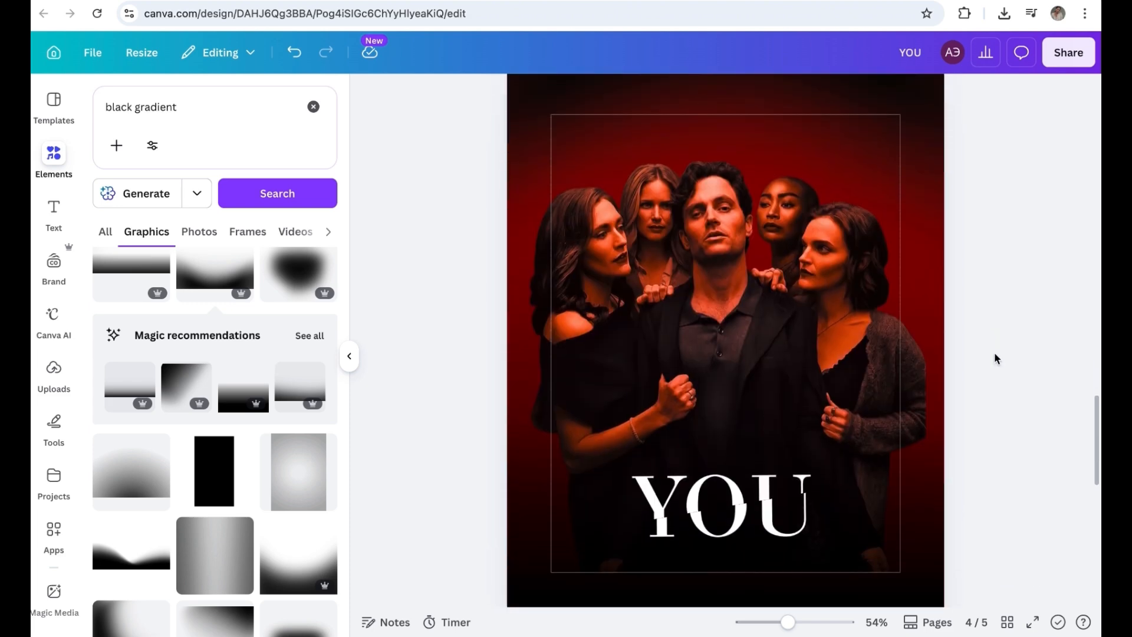
left_click(53, 213)
left_click(204, 324)
type("A NETFLIX SERIWS")
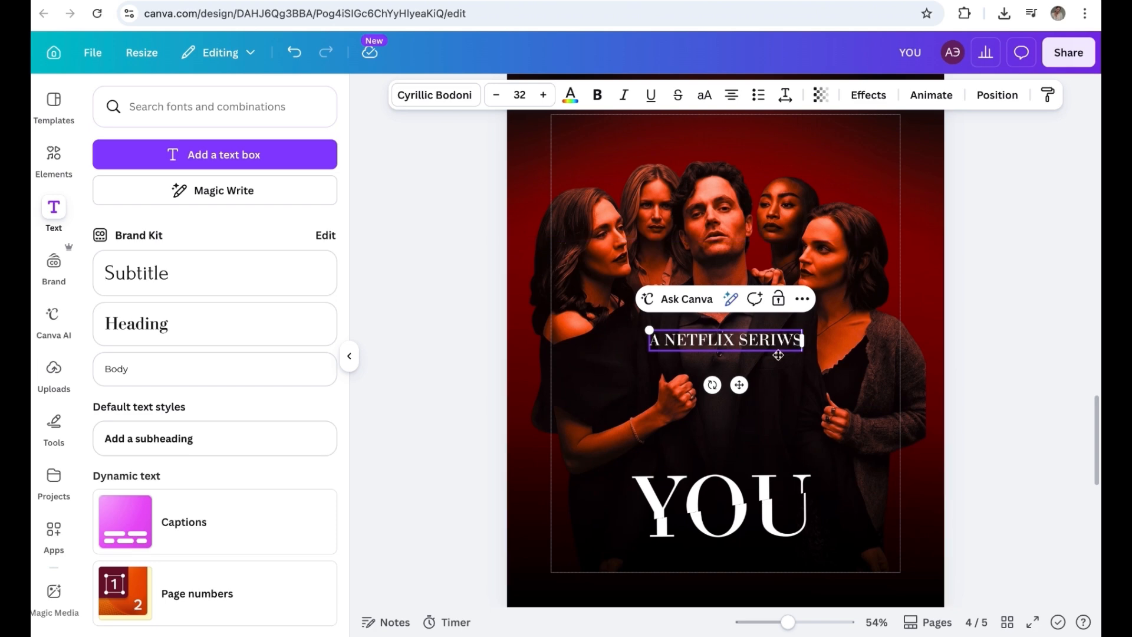
left_click_drag(650, 330, 692, 360)
left_click_drag(761, 387, 729, 485)
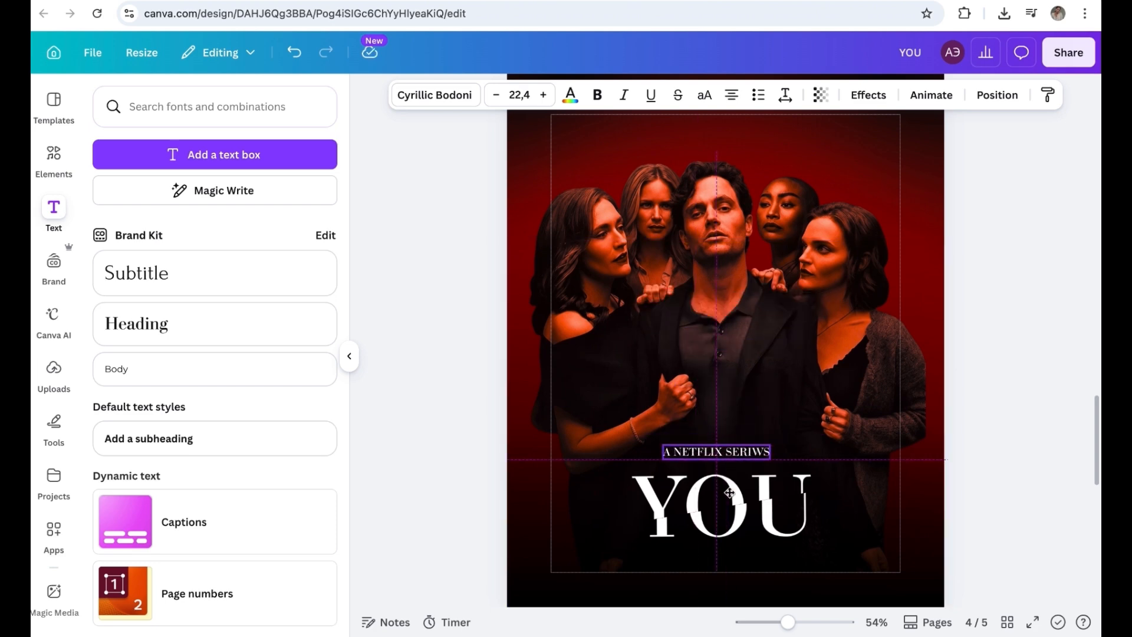
Correct the small heading above the title to "A NETFLIX SERIES".
scroll(935, 358, "down", 3)
left_click(935, 359)
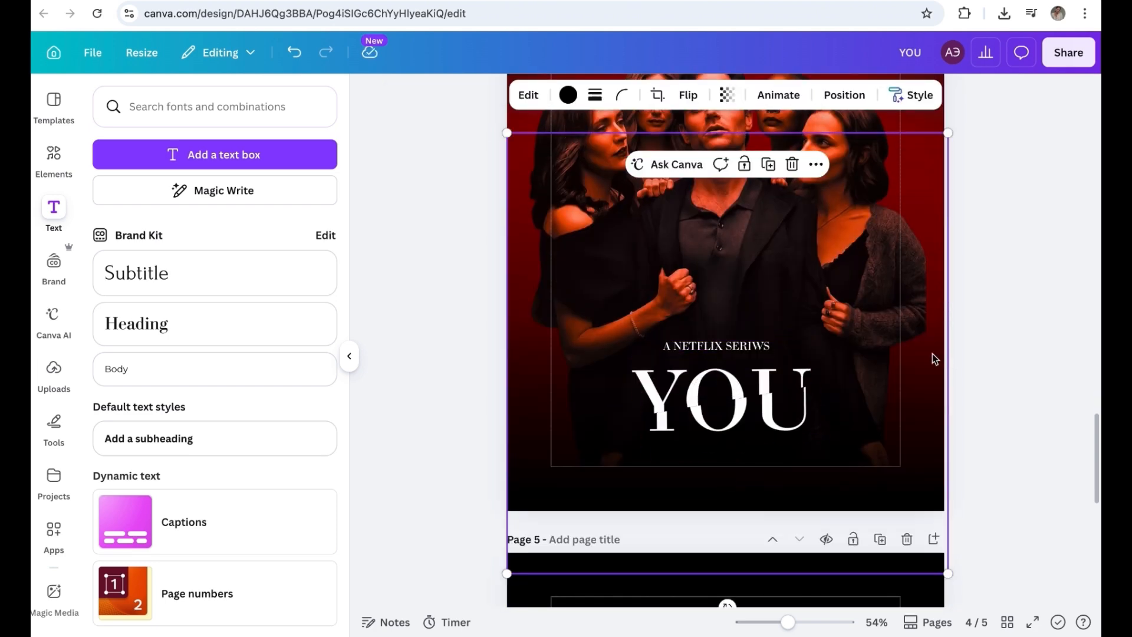
left_click(760, 346)
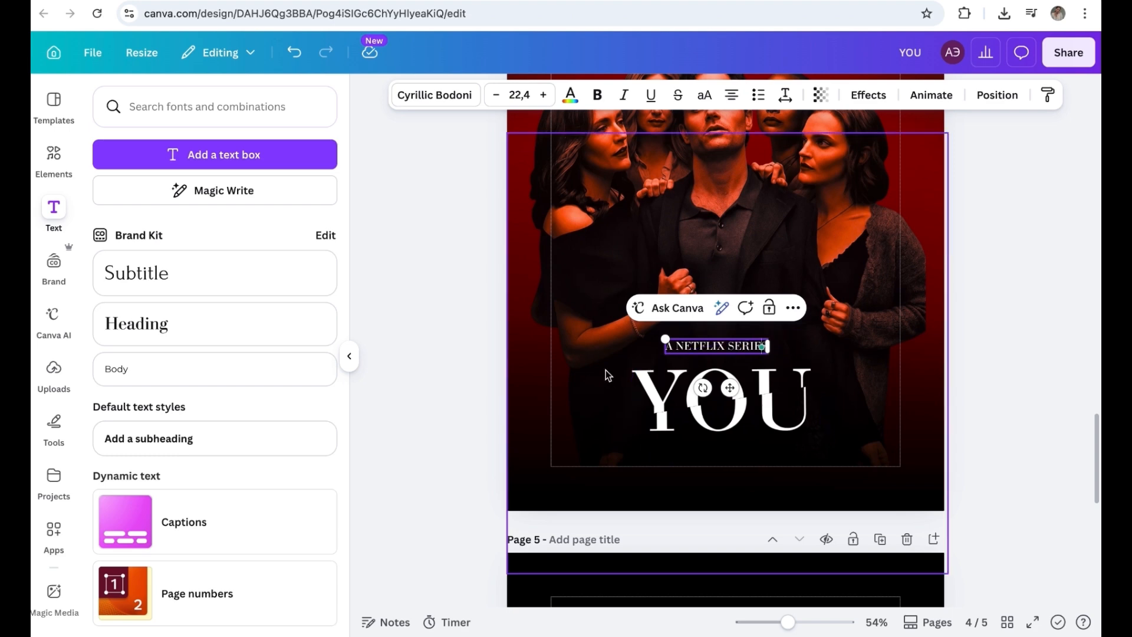
Duplicate the "A NETFLIX SERIES" line, place the copy below the title's left half and change its text to "ONLY ON".
key("ctrl+d")
left_click_drag(730, 390, 658, 510)
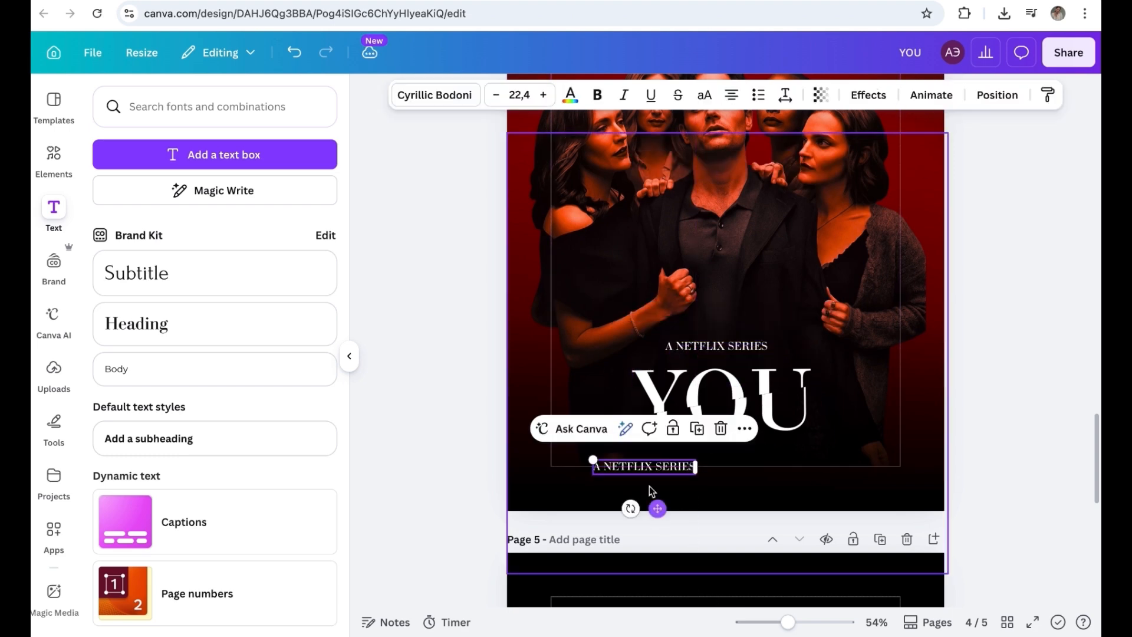
double_click(649, 466)
type("ONLY")
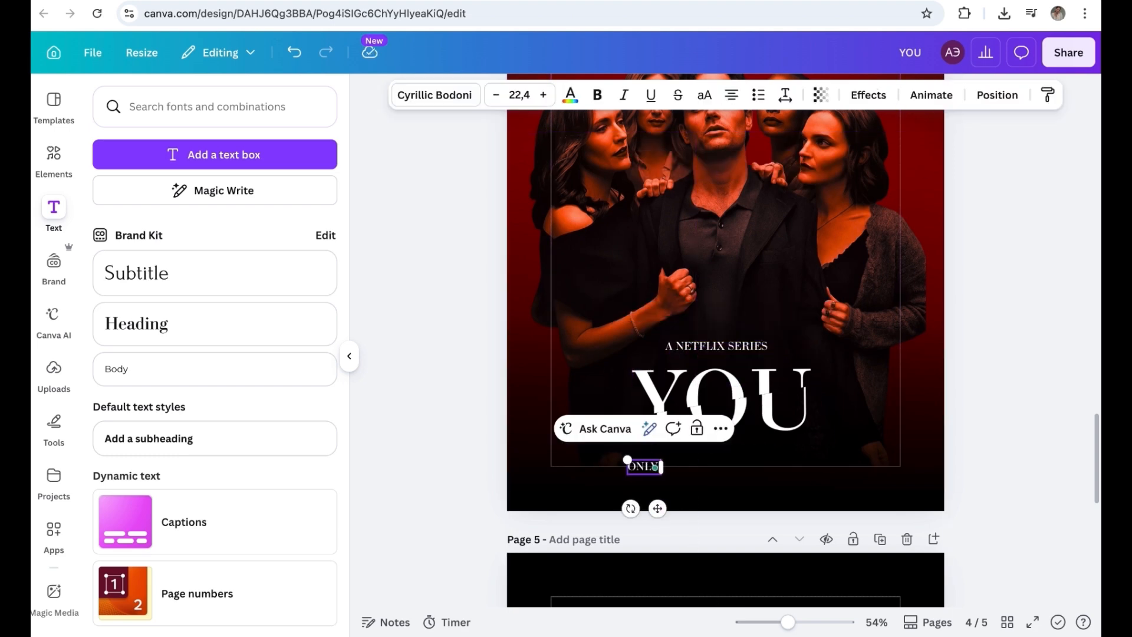
type(" ON")
Duplicate "ONLY ON" to its right on the same line, change the copy to "NOW PLAYING" and make it bold.
key("ctrl+d")
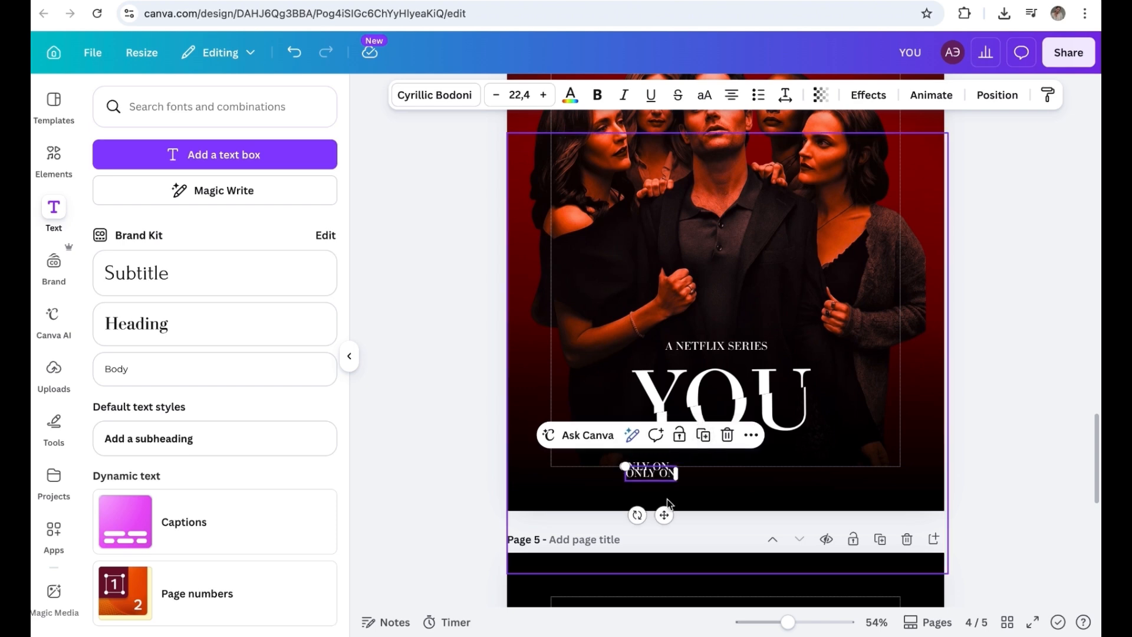
left_click_drag(664, 515, 807, 509)
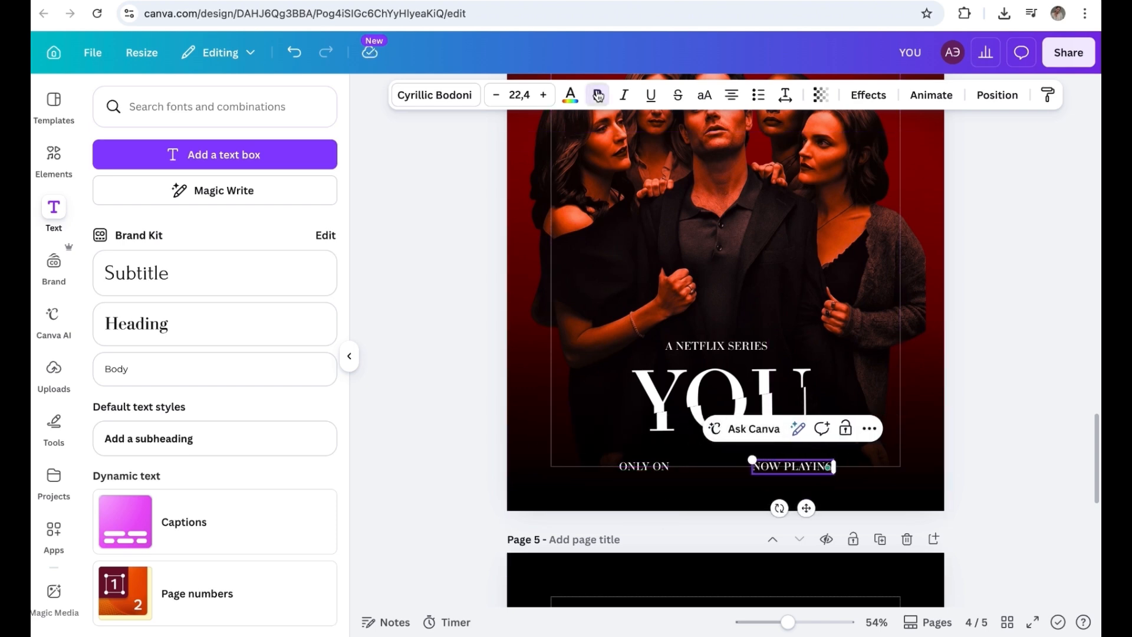
triple_click(772, 467)
left_click(597, 96)
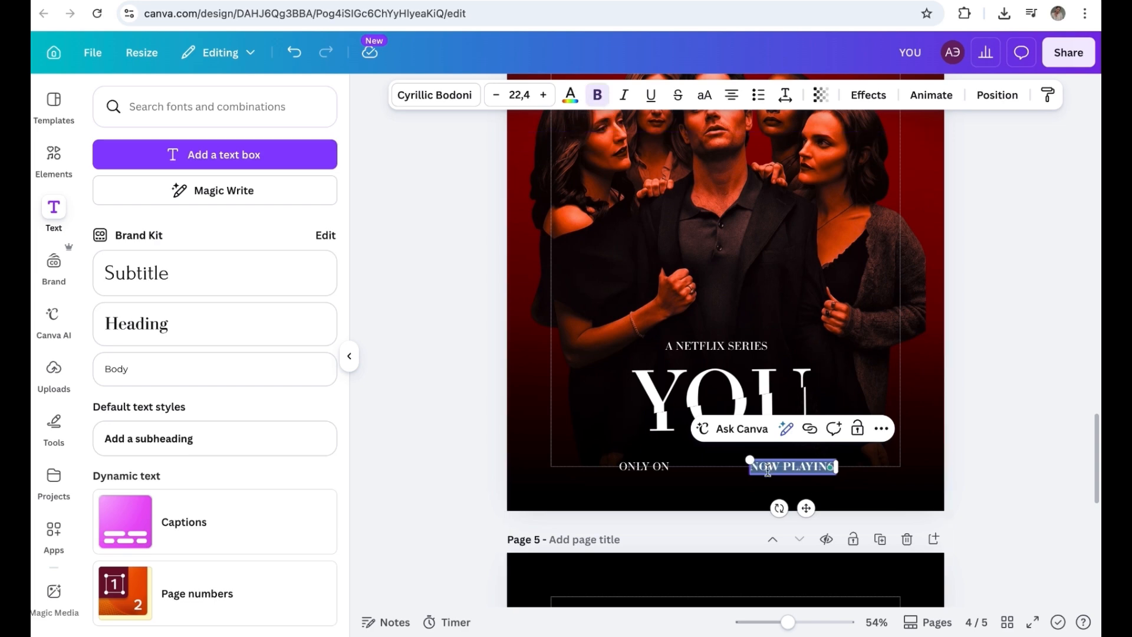
Move "NOW PLAYING" further right, then shrink "ONLY ON" to size 17,4, make it bold and shift it slightly left.
left_click_drag(806, 507, 813, 506)
left_click(656, 471)
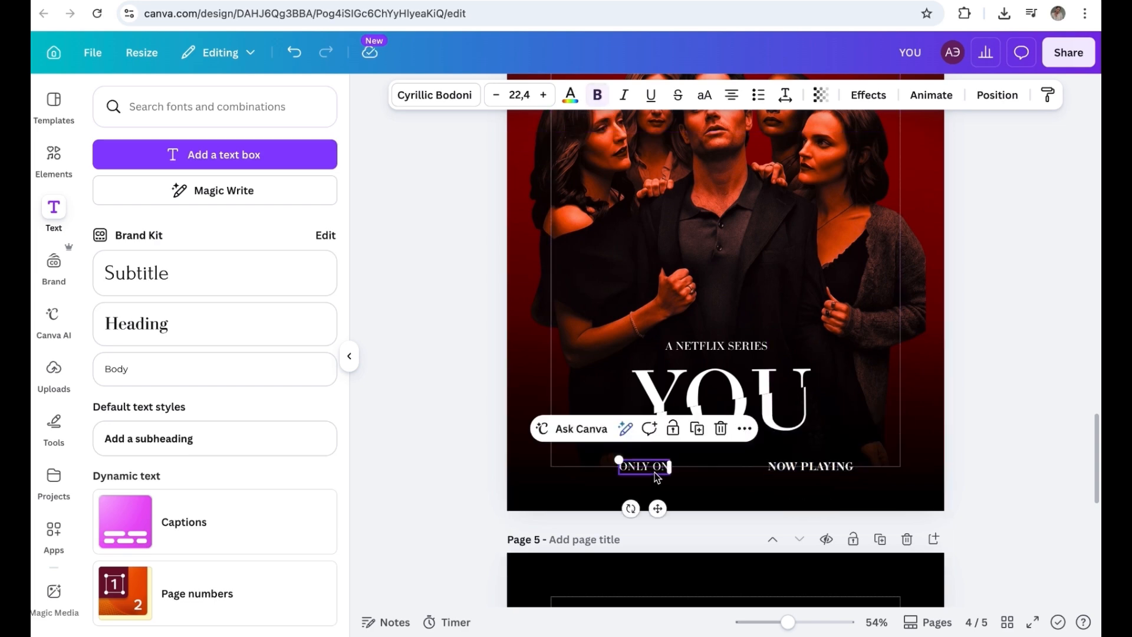
left_click_drag(622, 461, 632, 463)
left_click_drag(663, 508, 643, 506)
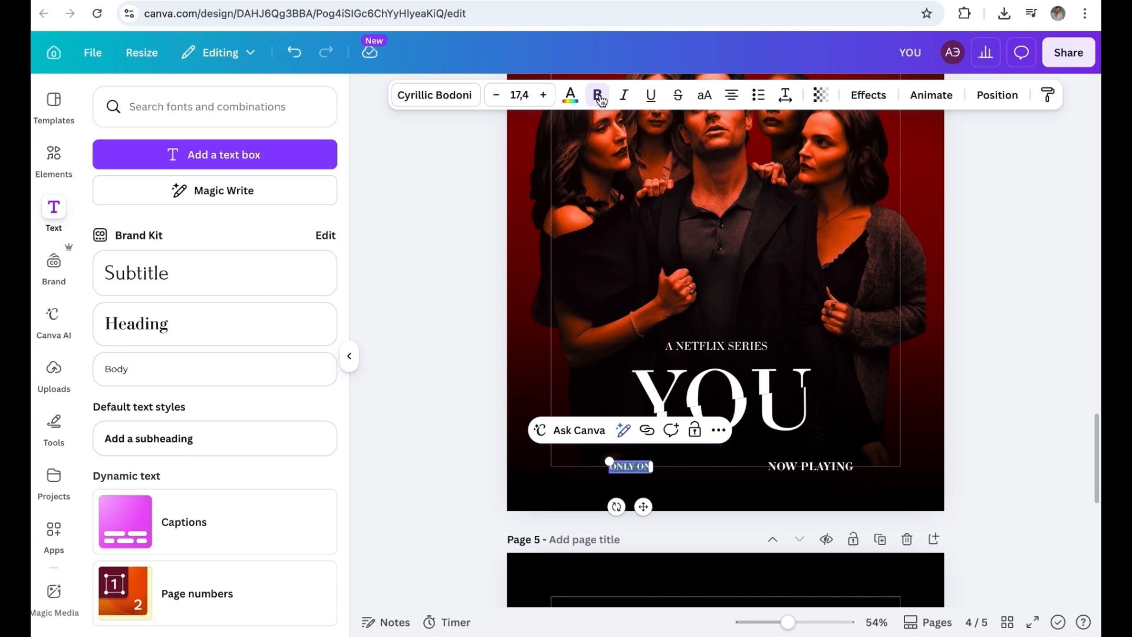
left_click(592, 283)
Add a heading reading "NETFLIX" in the Antonio font with letter spacing 106 and place it between "ONLY ON" and "NOW PLAYING".
left_click(293, 324)
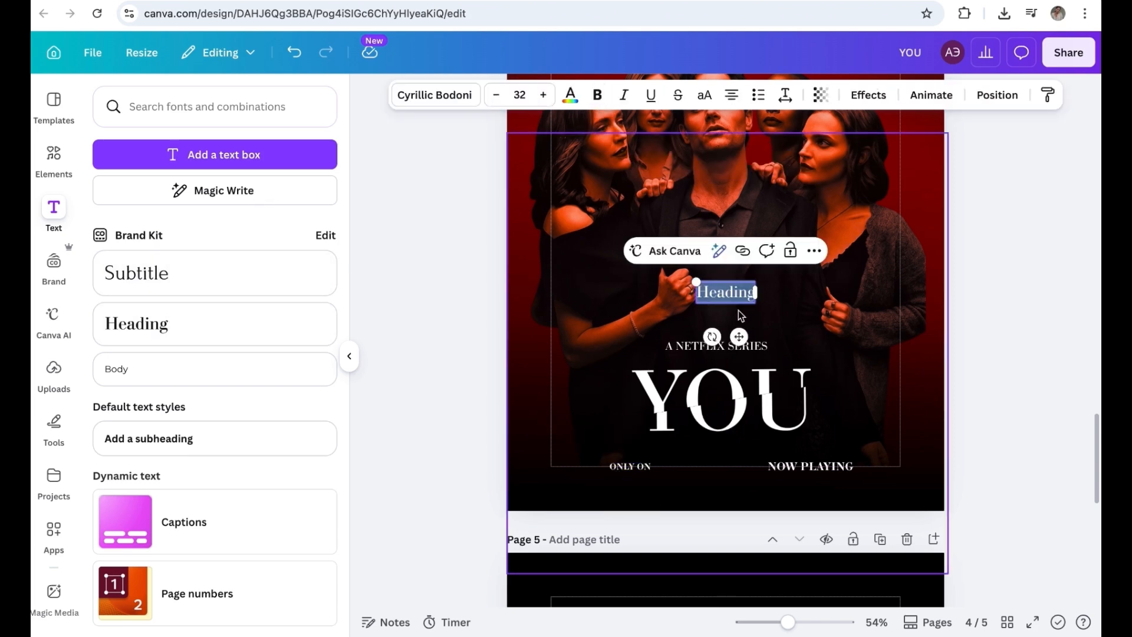
type("NETFLIX")
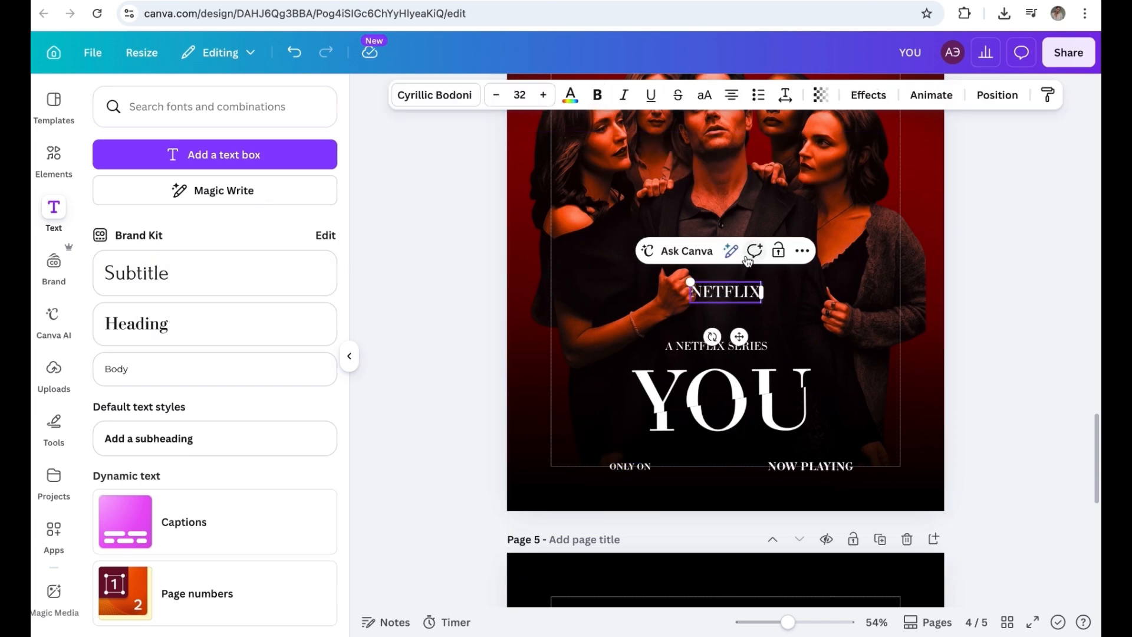
left_click(435, 95)
left_click(176, 270)
left_click(785, 95)
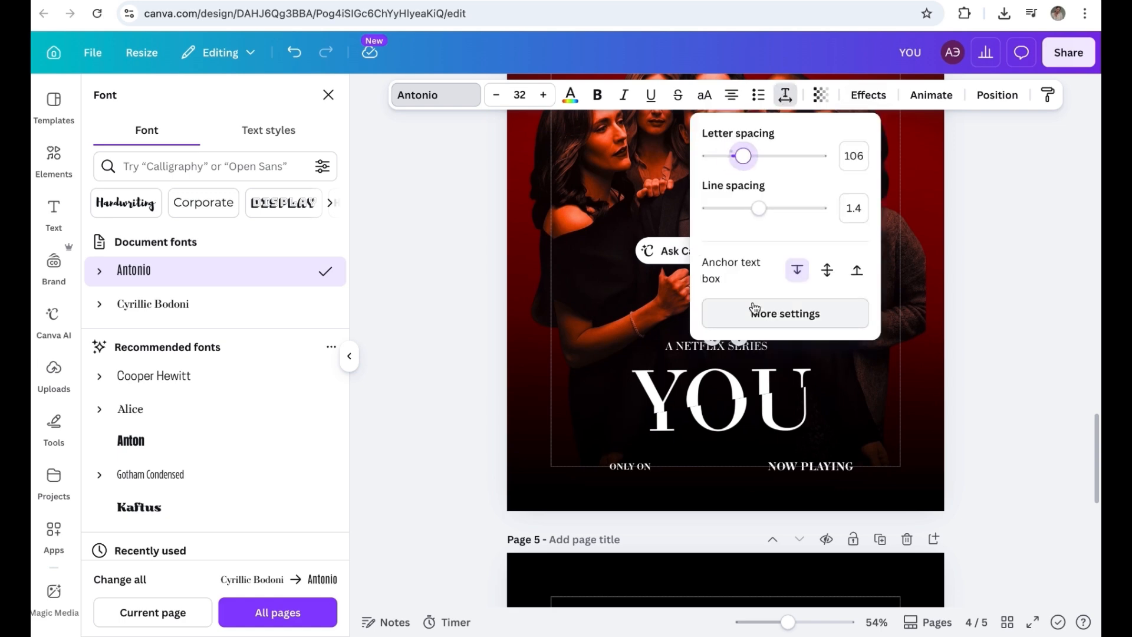
left_click_drag(740, 342, 732, 513)
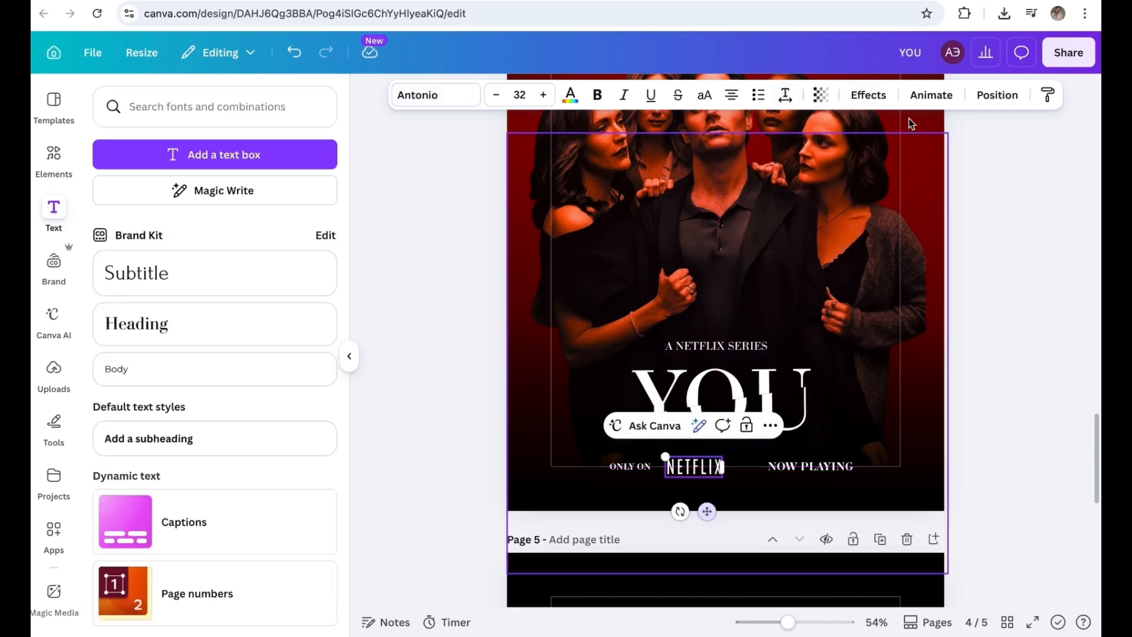
Apply the Curve effect to the small "NETFLIX" text and reduce the curve to a slight bend.
left_click(869, 95)
left_click(137, 487)
scroll(273, 529, "down", 2)
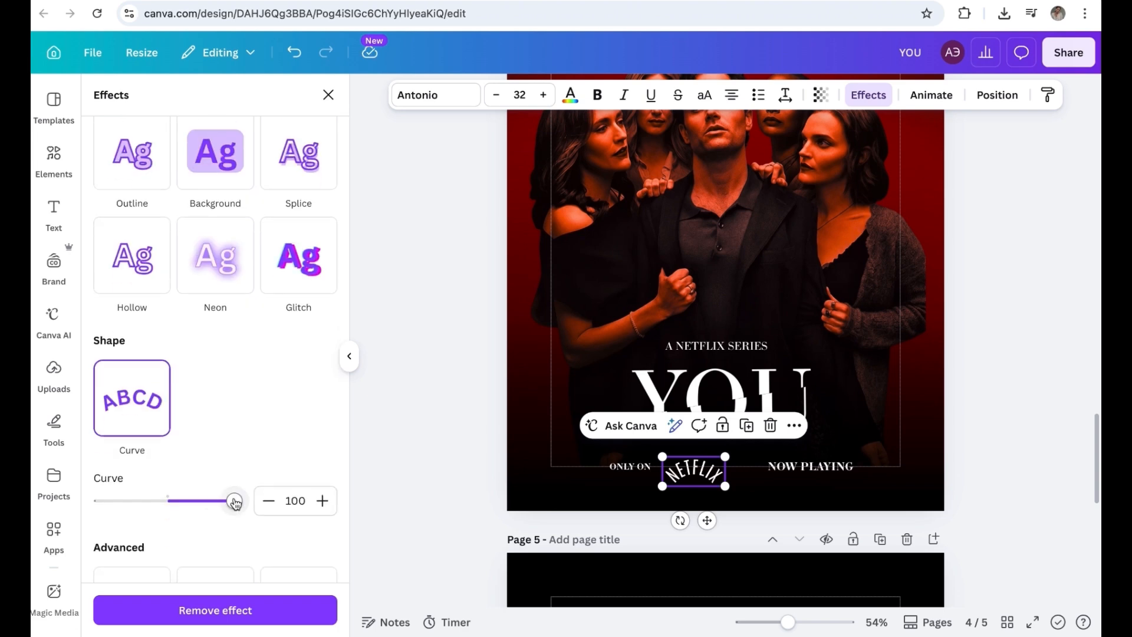
left_click_drag(235, 501, 186, 502)
Make the curved "NETFLIX" text red and bold, shrink it to size 28,9 and place it close beside "ONLY ON".
left_click(570, 95)
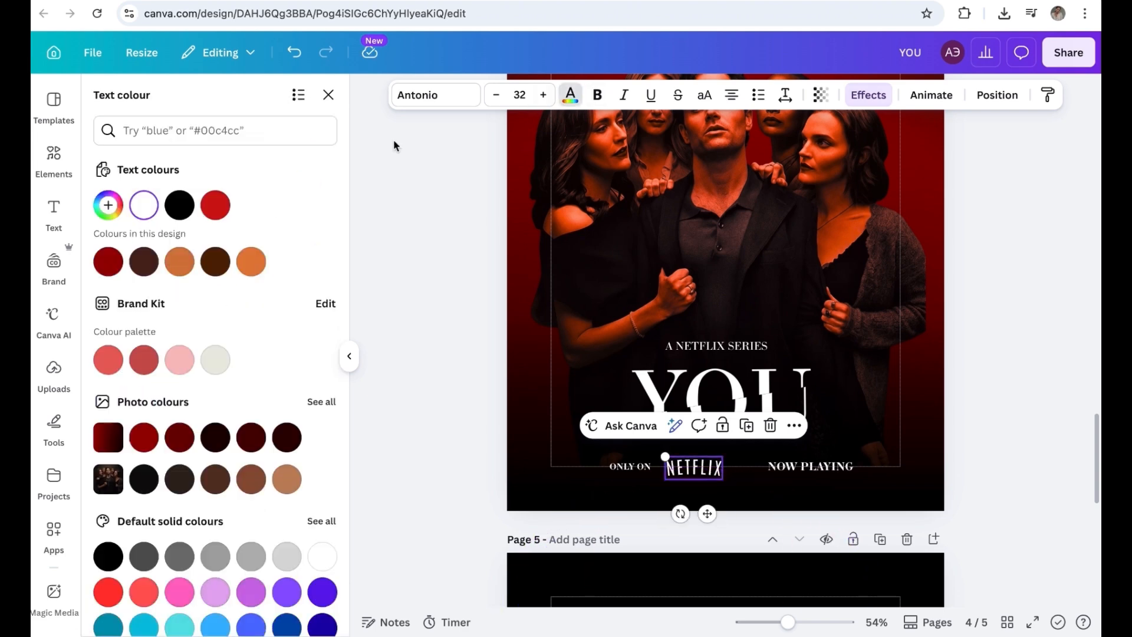
left_click(216, 205)
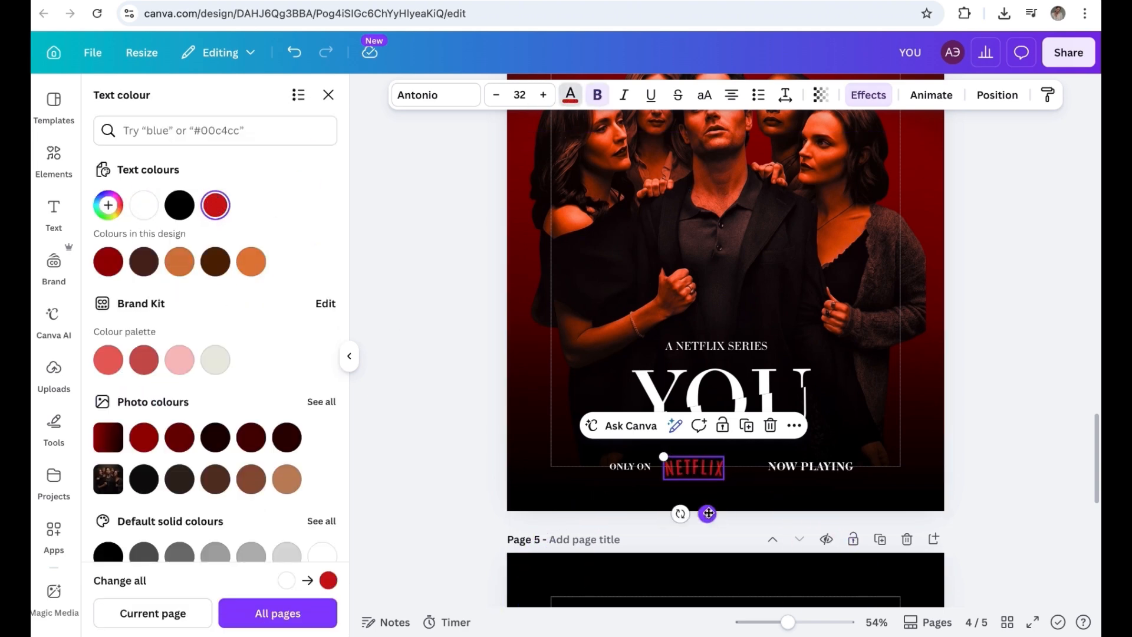
left_click_drag(709, 513, 704, 512)
left_click_drag(660, 455, 665, 458)
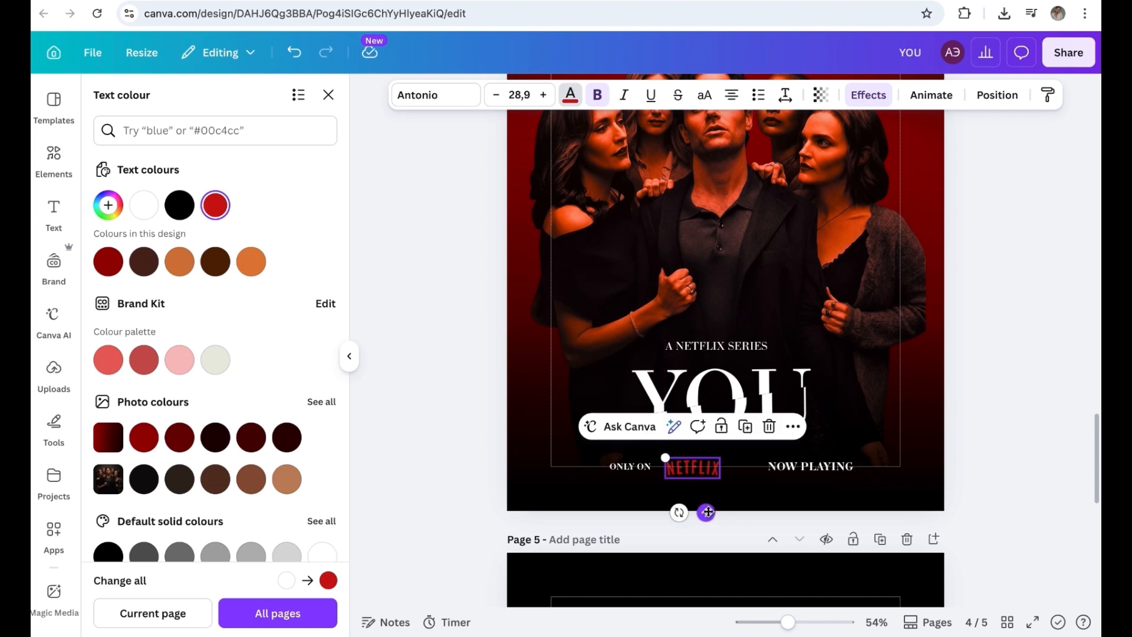
left_click_drag(708, 512, 699, 511)
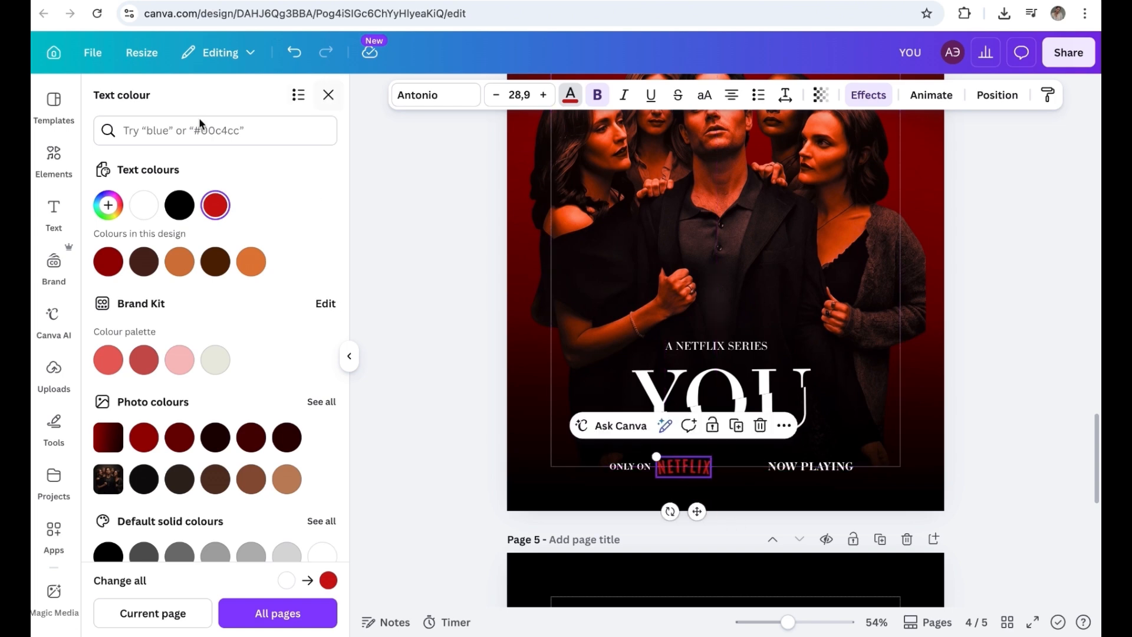
Add a line, make it a short vertical divider just right of the small "NETFLIX" text and colour it red.
left_click(54, 155)
left_click(313, 106)
type("LINE")
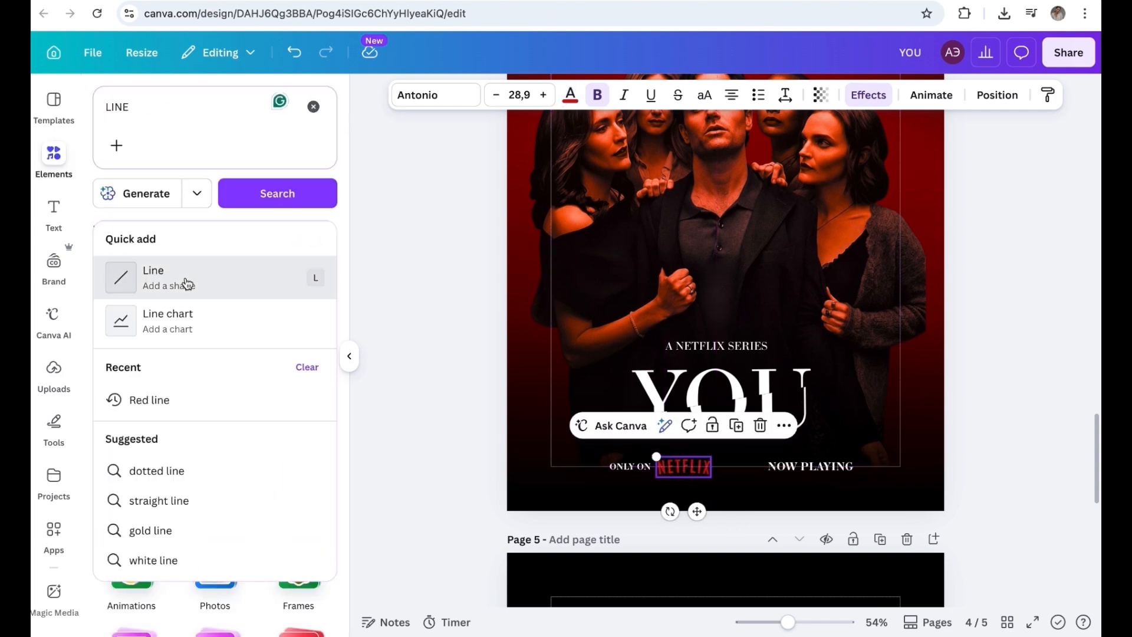
left_click(186, 284)
left_click_drag(713, 273, 813, 250)
left_click_drag(726, 168, 728, 295)
left_click_drag(717, 339, 736, 506)
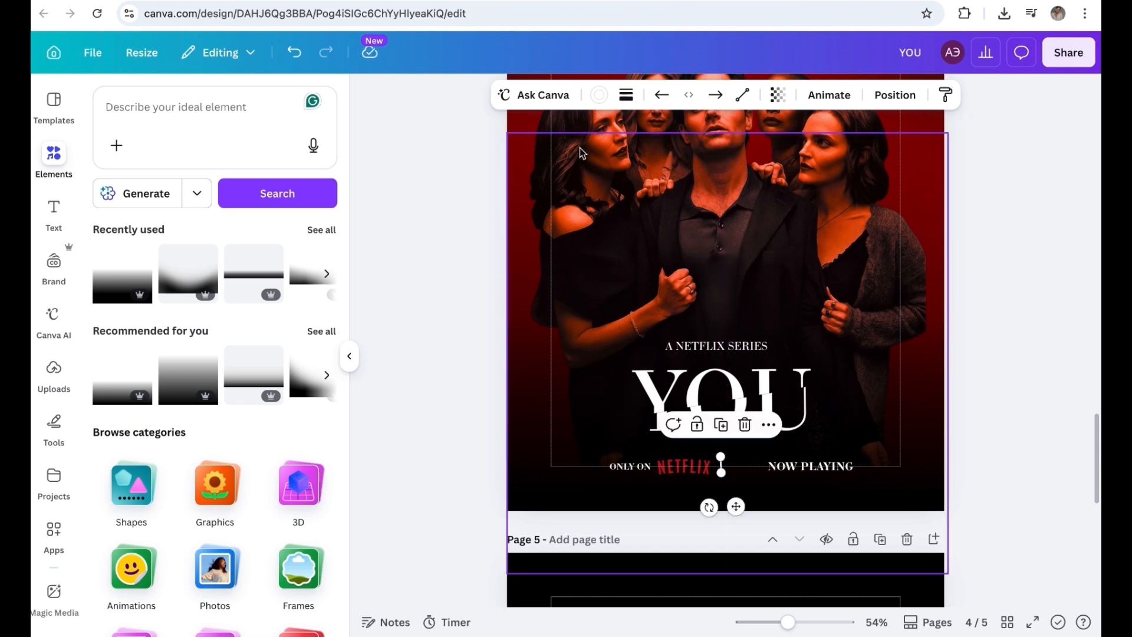
left_click(599, 102)
left_click(287, 261)
Move "NOW PLAYING" close to the red divider on the same line and fine-tune the divider's position.
left_click(799, 472)
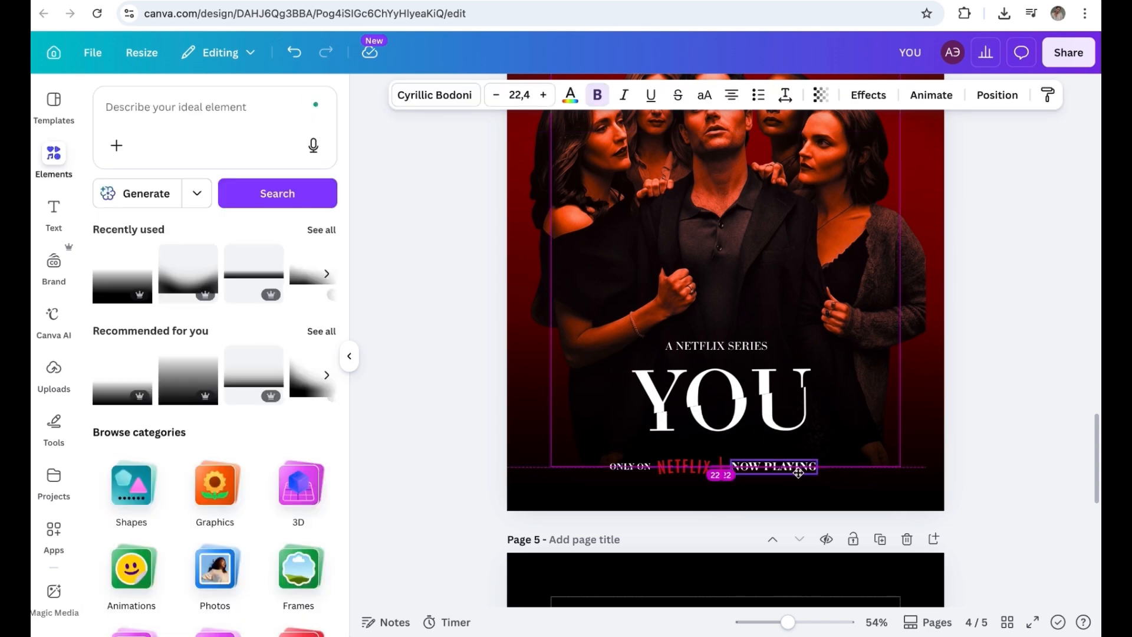
left_click(967, 458)
scroll(967, 457, "up", 5)
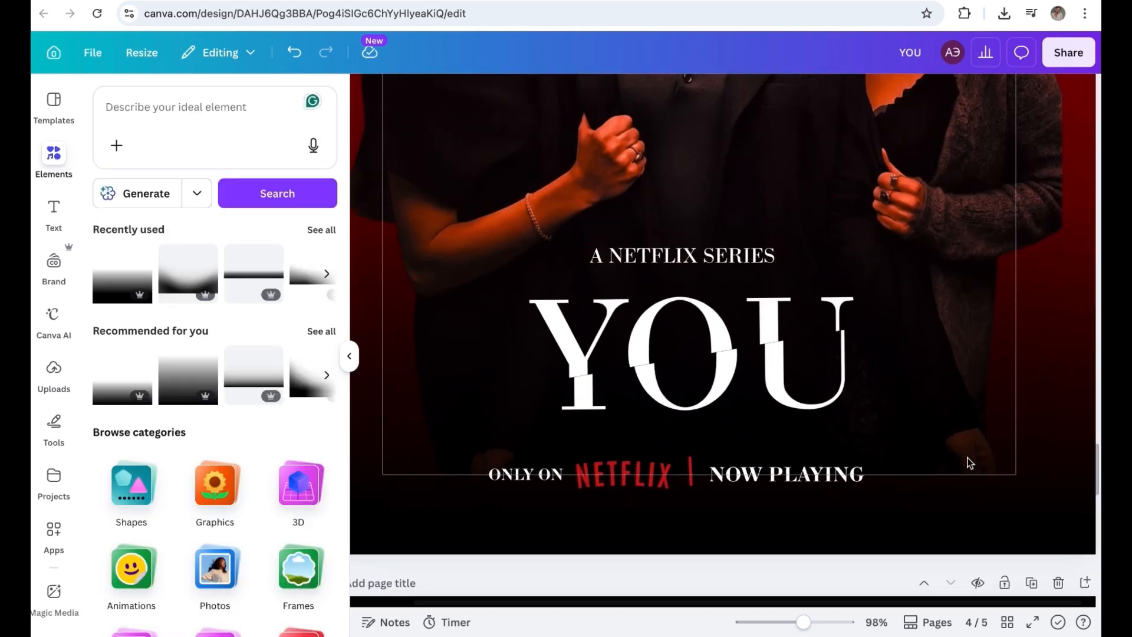
left_click_drag(697, 478, 693, 482)
left_click(1034, 454)
scroll(1035, 455, "down", 4)
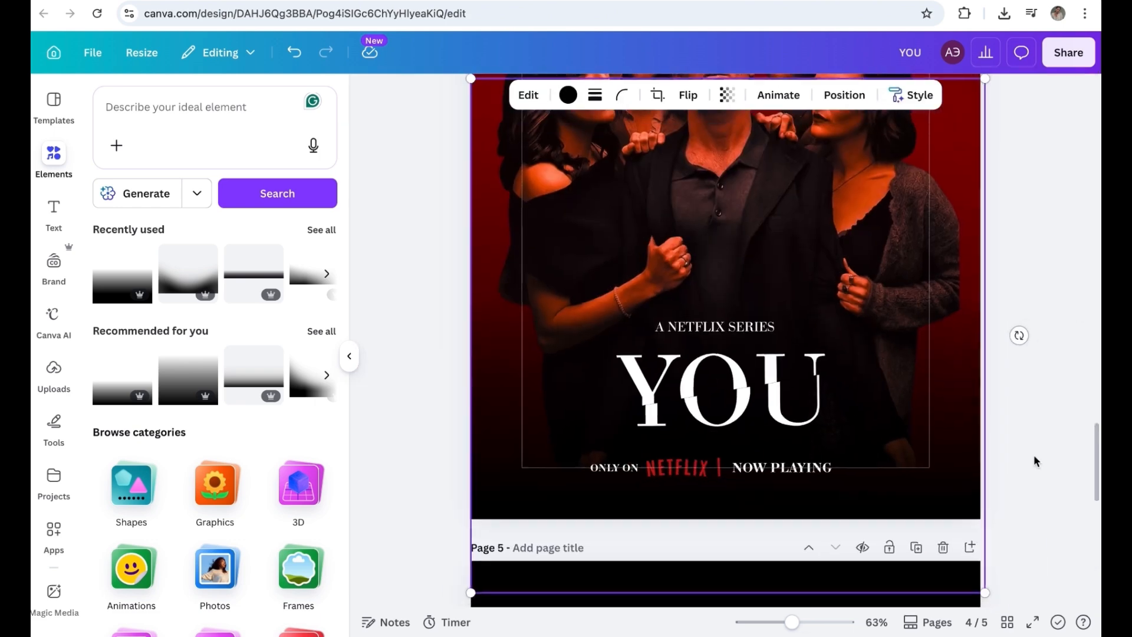
Duplicate "A NETFLIX SERIES", place the copy at the top of the poster and change it to "WHAT GOES AROUND COMES AROUND" on two lines.
scroll(1034, 455, "up", 3)
left_click(1035, 455)
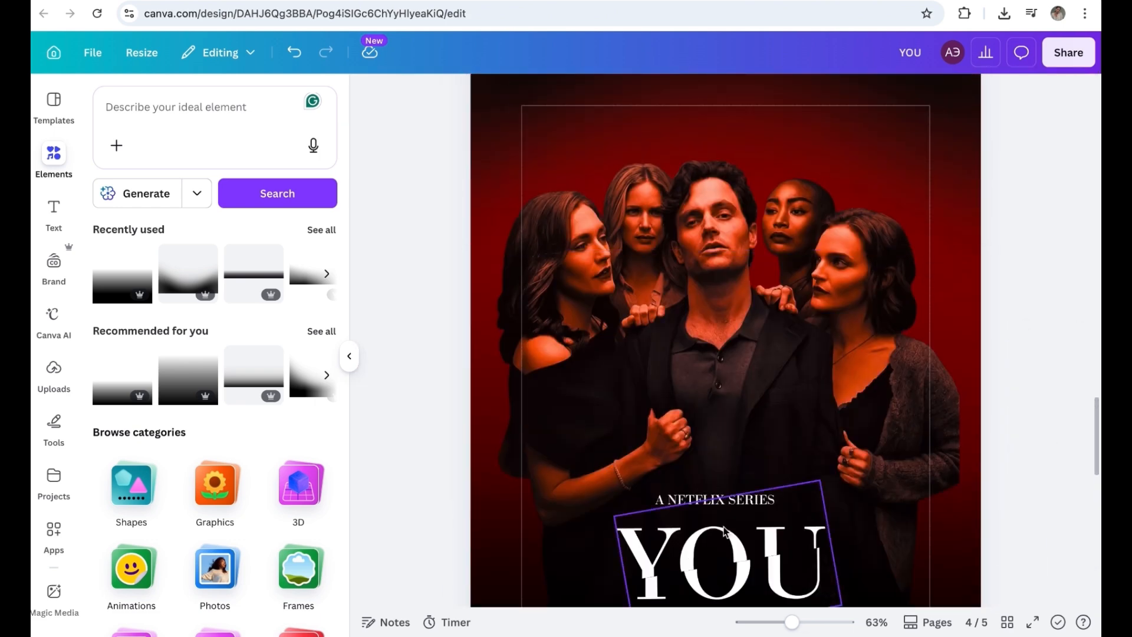
left_click(703, 502)
left_click(774, 469)
left_click_drag(733, 552, 733, 245)
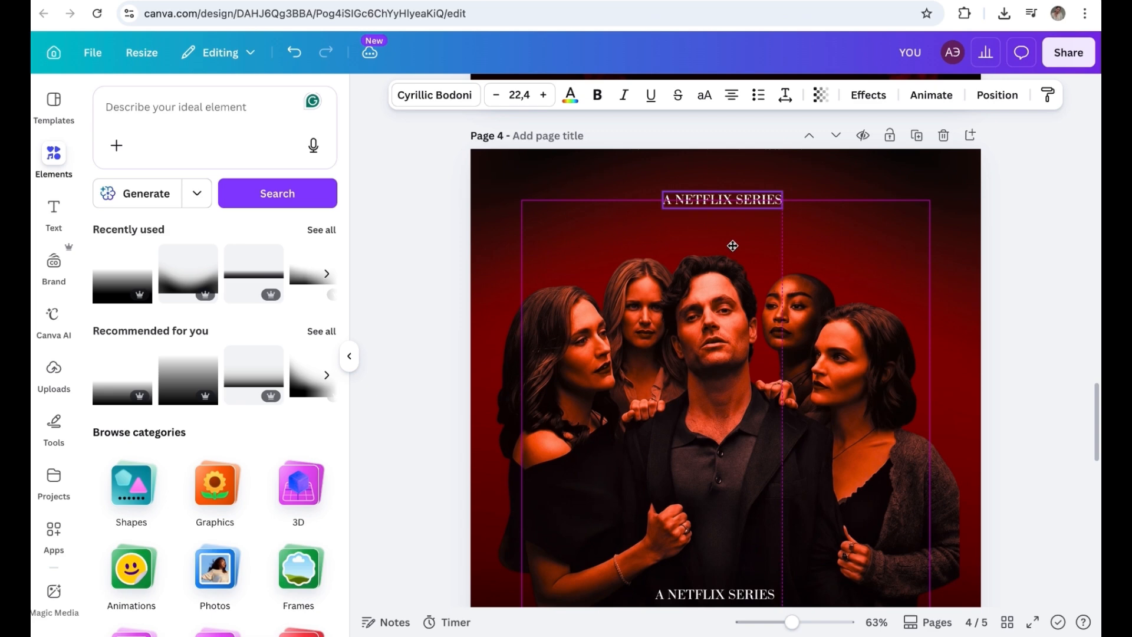
double_click(724, 200)
type("WHAT GOES AROUND")
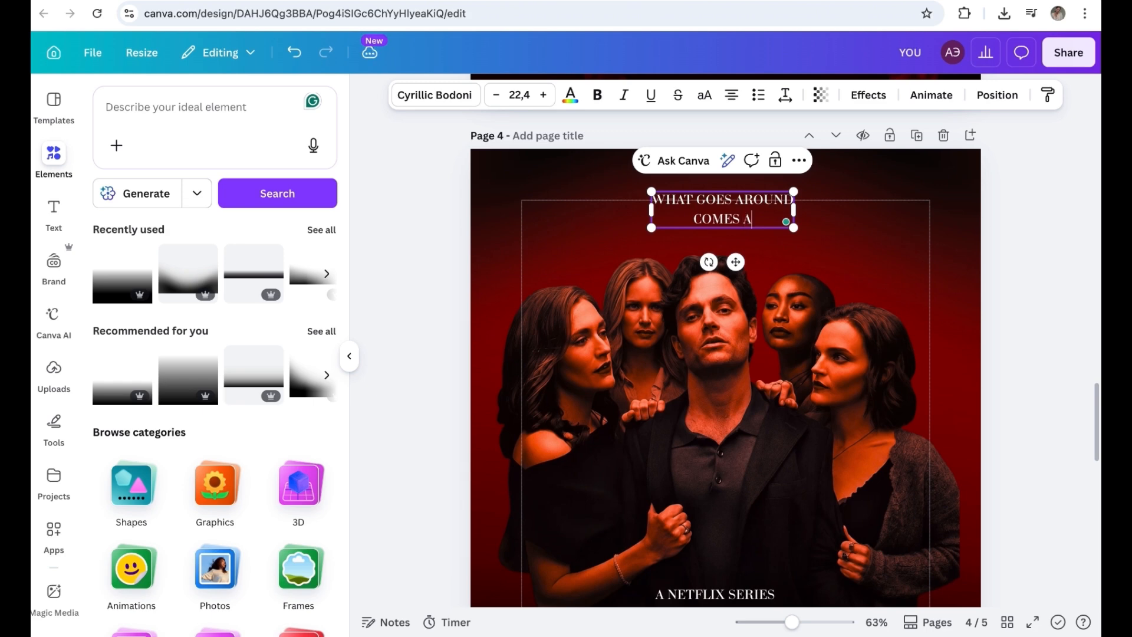
Set the top caption's line spacing to 1.03, shrink it to size 20,6 and centre it horizontally on the poster.
left_click(787, 95)
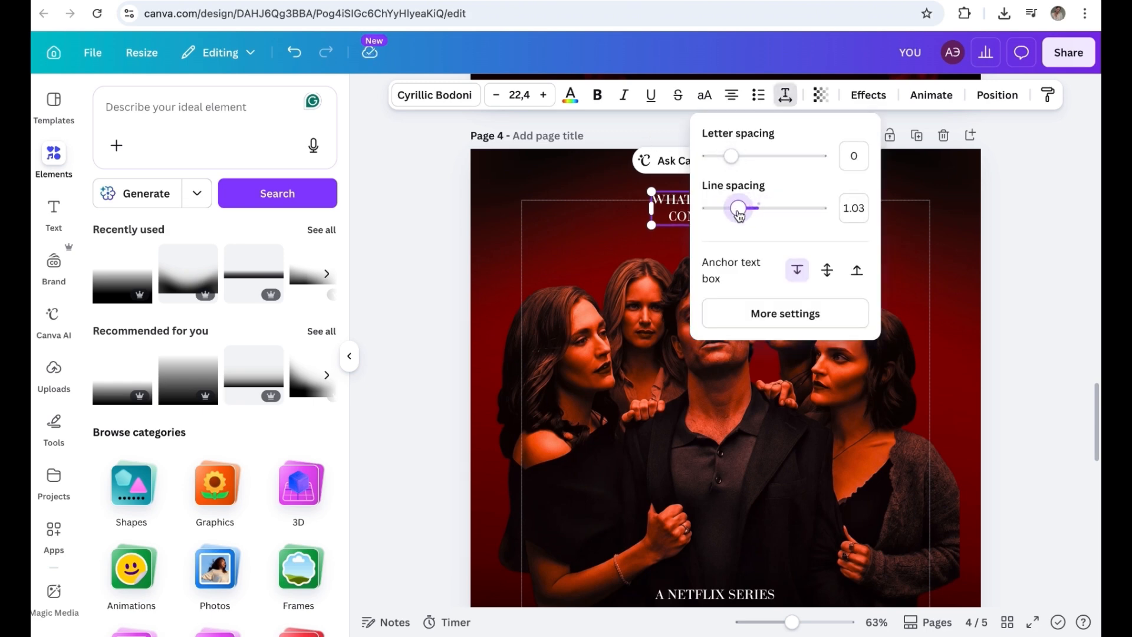
left_click(931, 234)
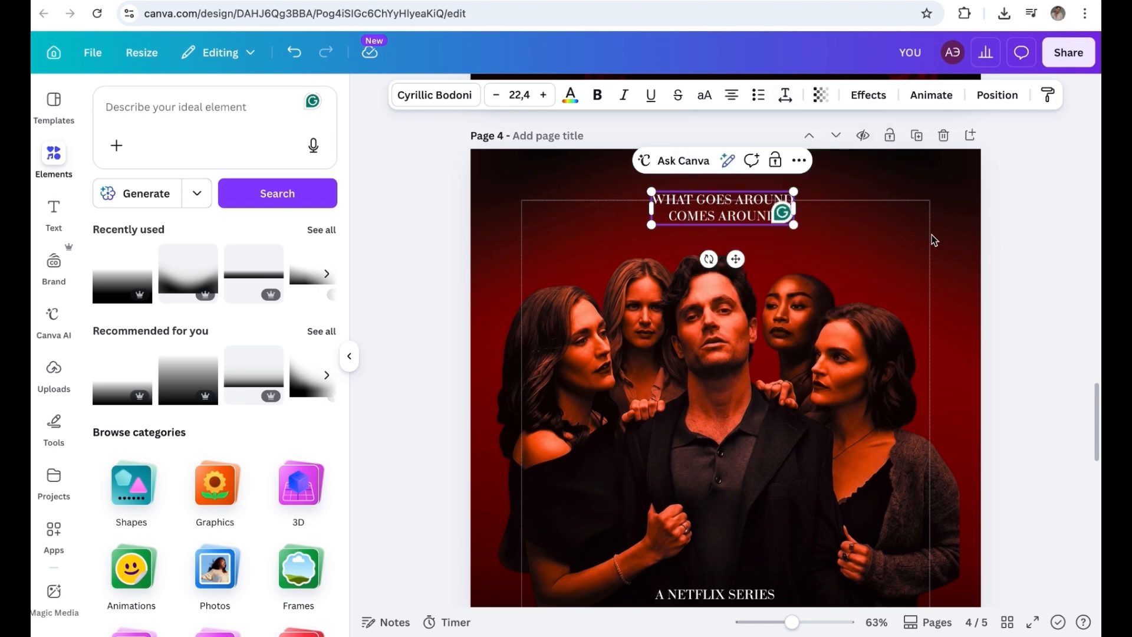
left_click_drag(795, 223, 784, 222)
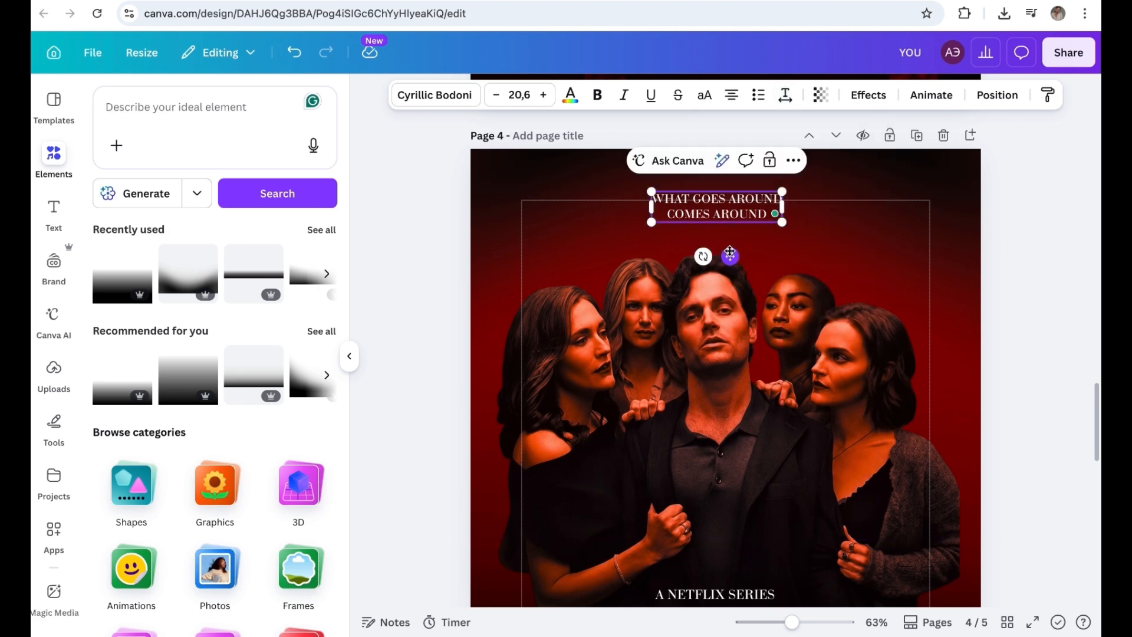
left_click_drag(730, 254, 739, 257)
left_click(1051, 374)
Add the recently used soft black gradient, turn it vertical and stretch it along the poster's left edge.
scroll(1051, 374, "down", 3)
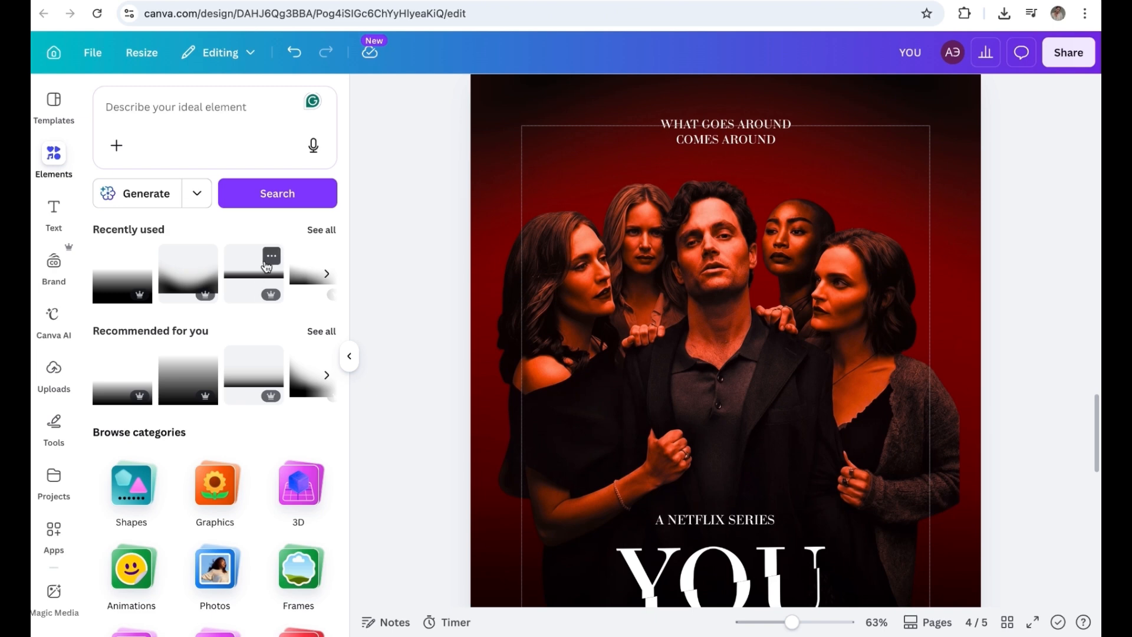
left_click(263, 271)
left_click_drag(712, 446, 511, 381)
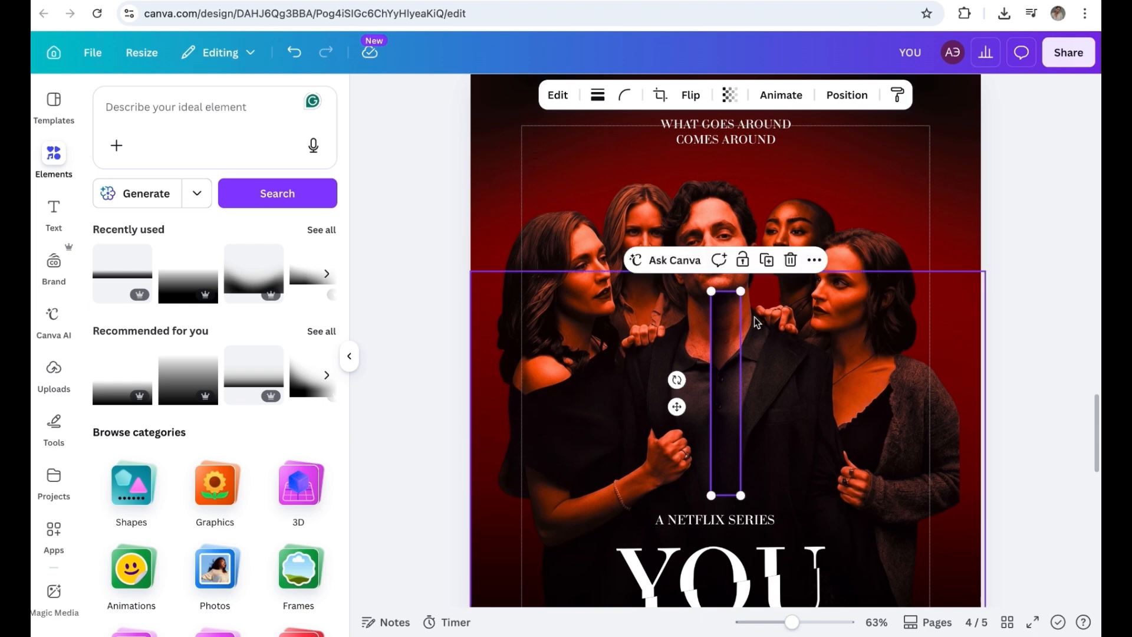
left_click_drag(731, 362, 493, 299)
left_click_drag(515, 441, 544, 614)
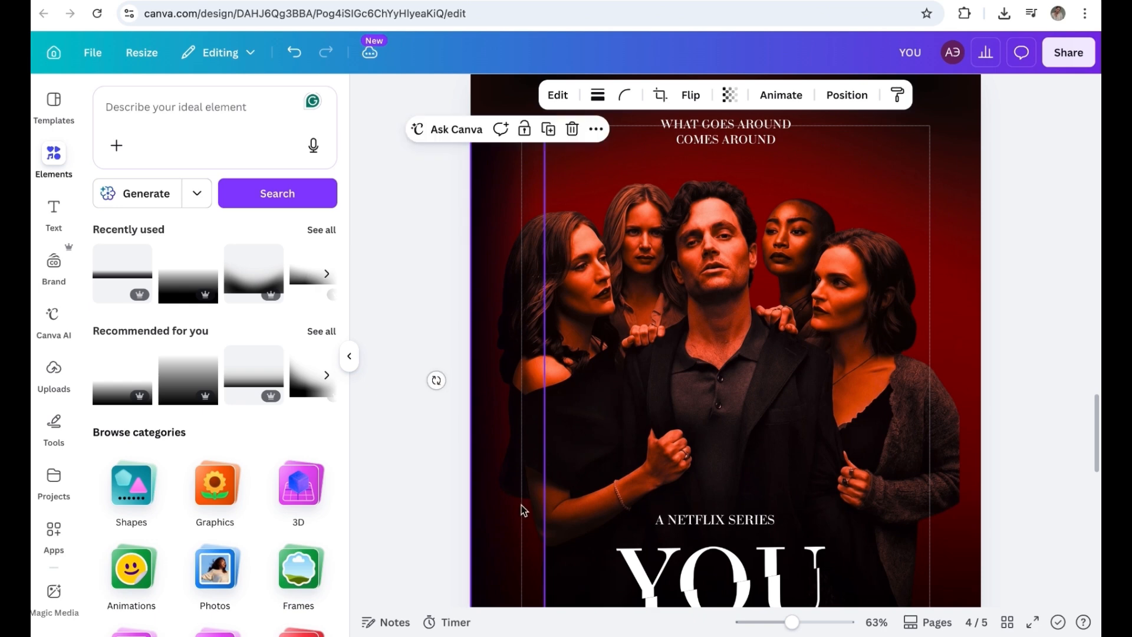
scroll(524, 511, "down", 3)
scroll(524, 510, "up", 3)
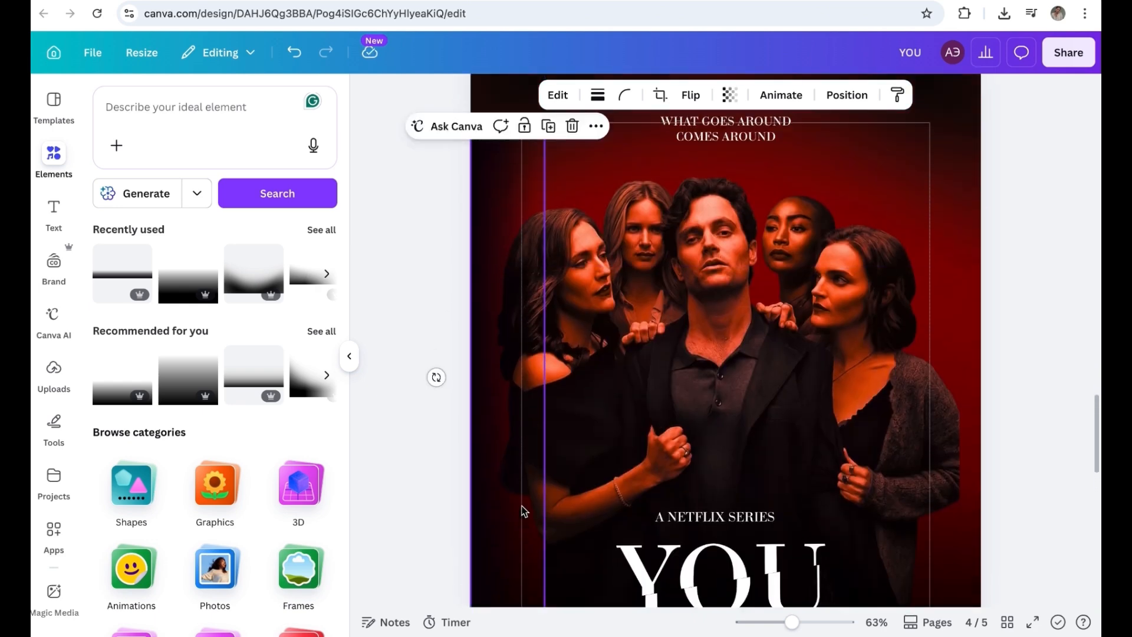
Duplicate the left-edge black gradient, turn the copy to face the other way and place it along the poster's right edge.
left_click(548, 134)
left_click_drag(513, 348, 652, 373)
left_click_drag(751, 348, 867, 374)
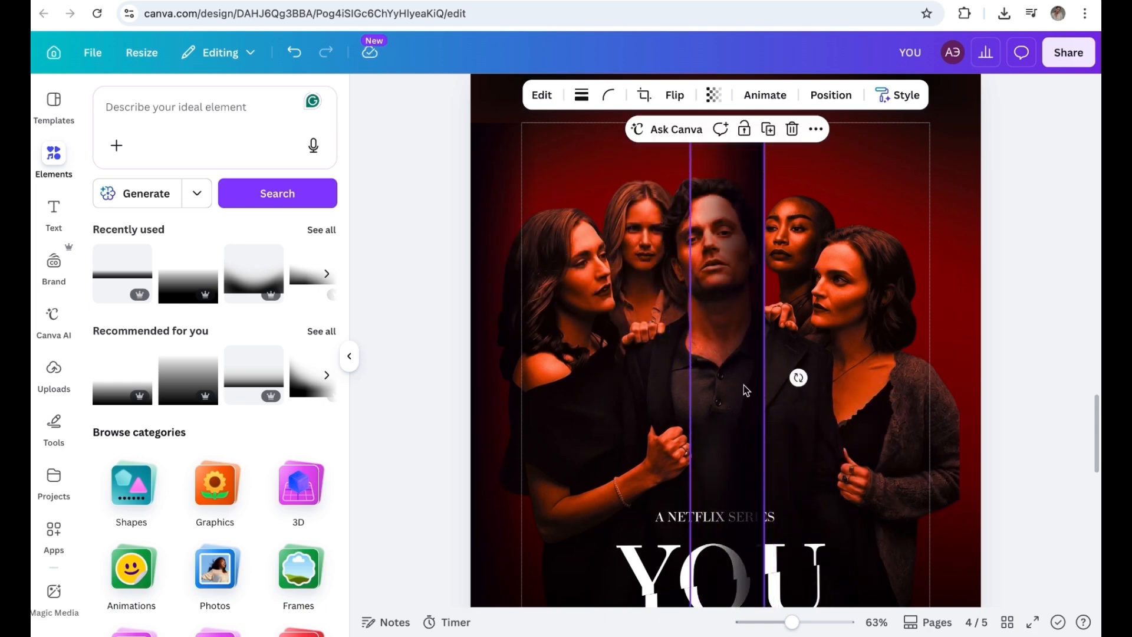
left_click_drag(743, 388, 951, 382)
scroll(952, 382, "down", 6)
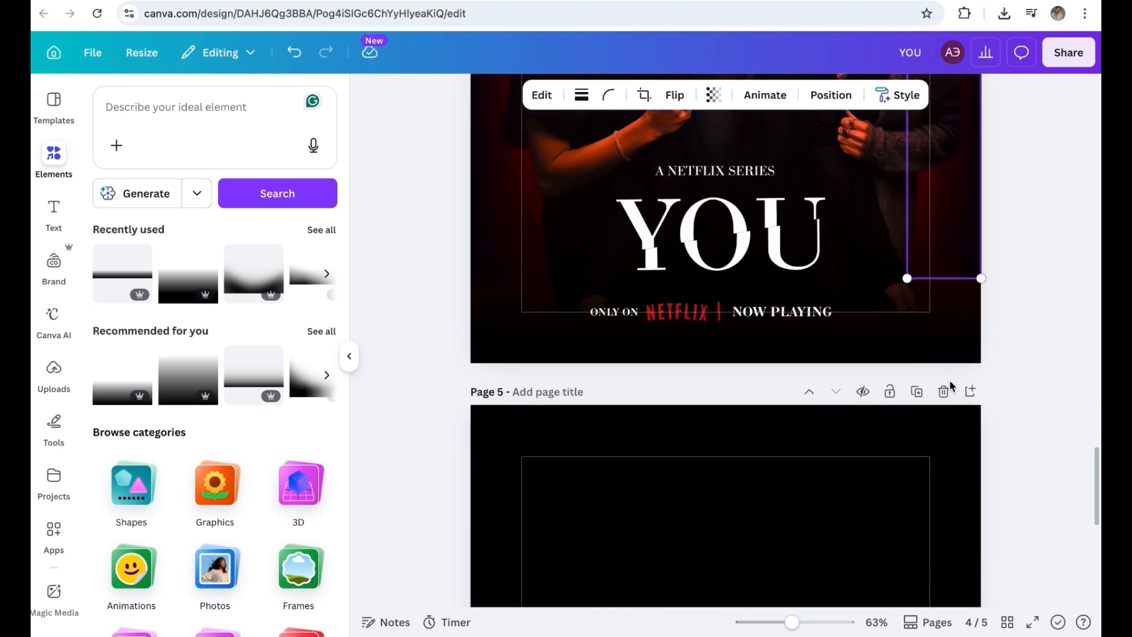
scroll(949, 380, "up", 1)
left_click(1057, 305)
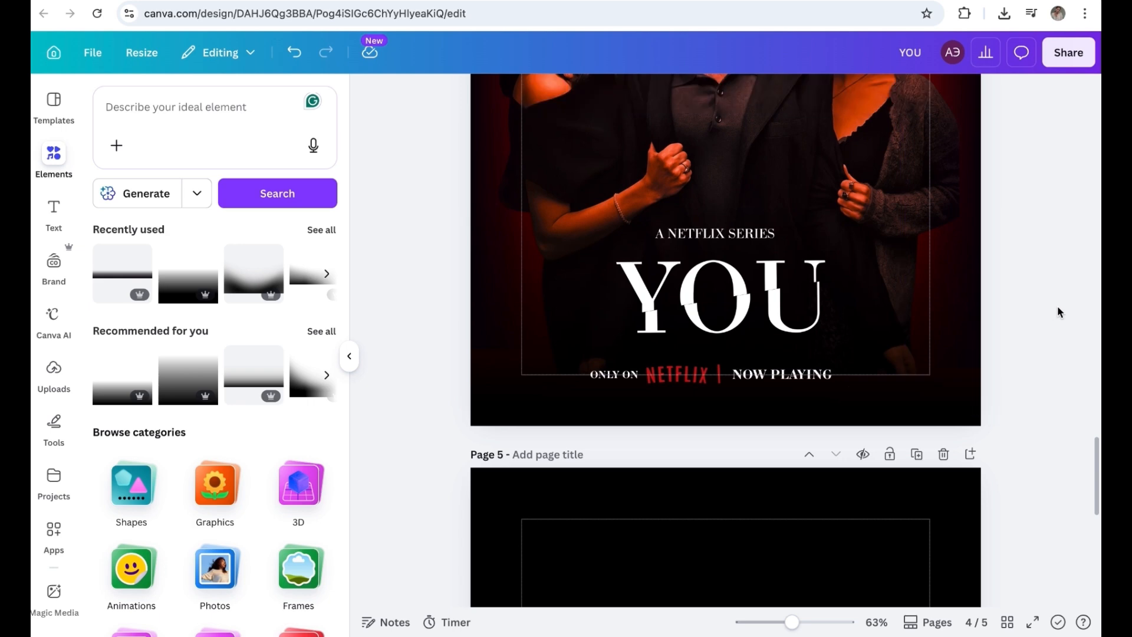
Examine the whole YOU poster on page 4 with the side panel hidden, from the top caption to the bottom line.
scroll(1057, 306, "up", 4)
scroll(1057, 306, "down", 3)
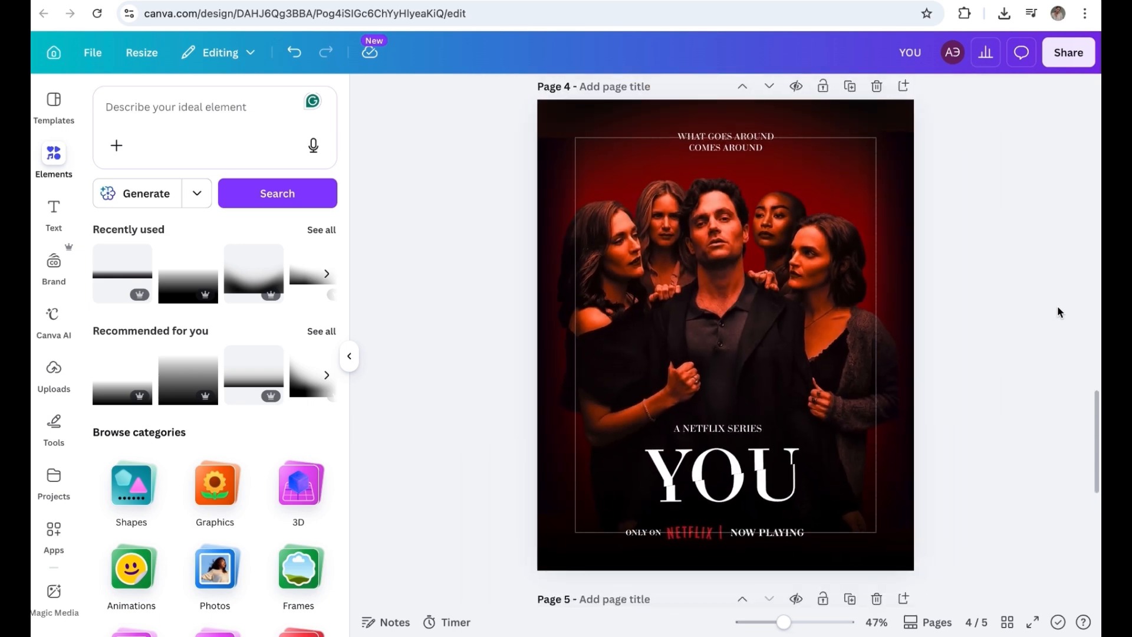
left_click(350, 357)
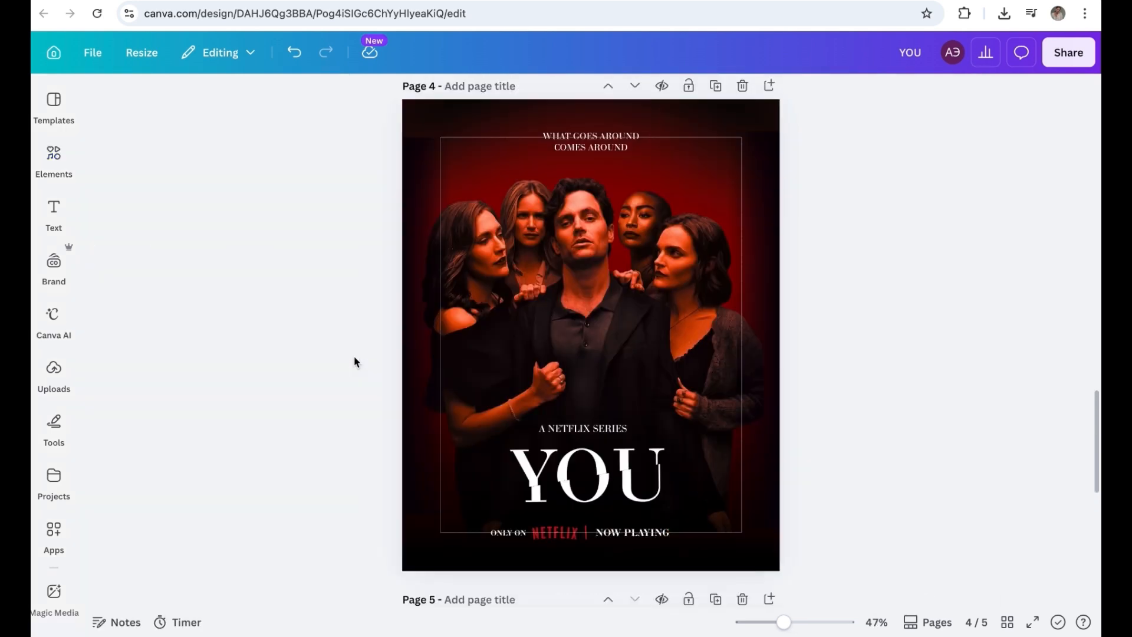
scroll(699, 296, "up", 3)
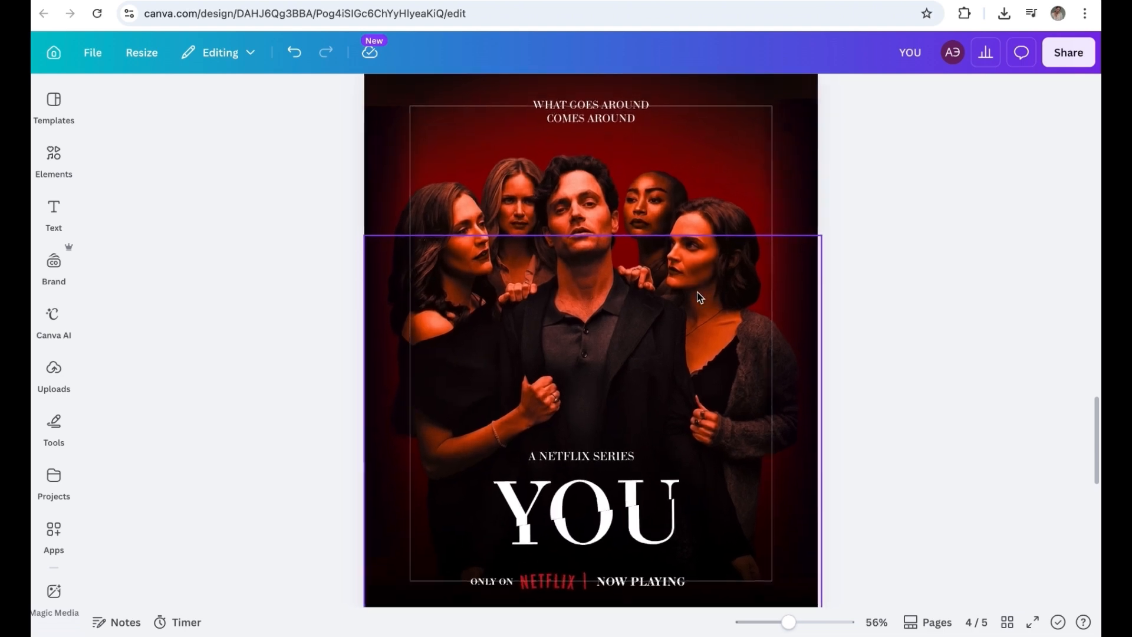
scroll(873, 275, "up", 2)
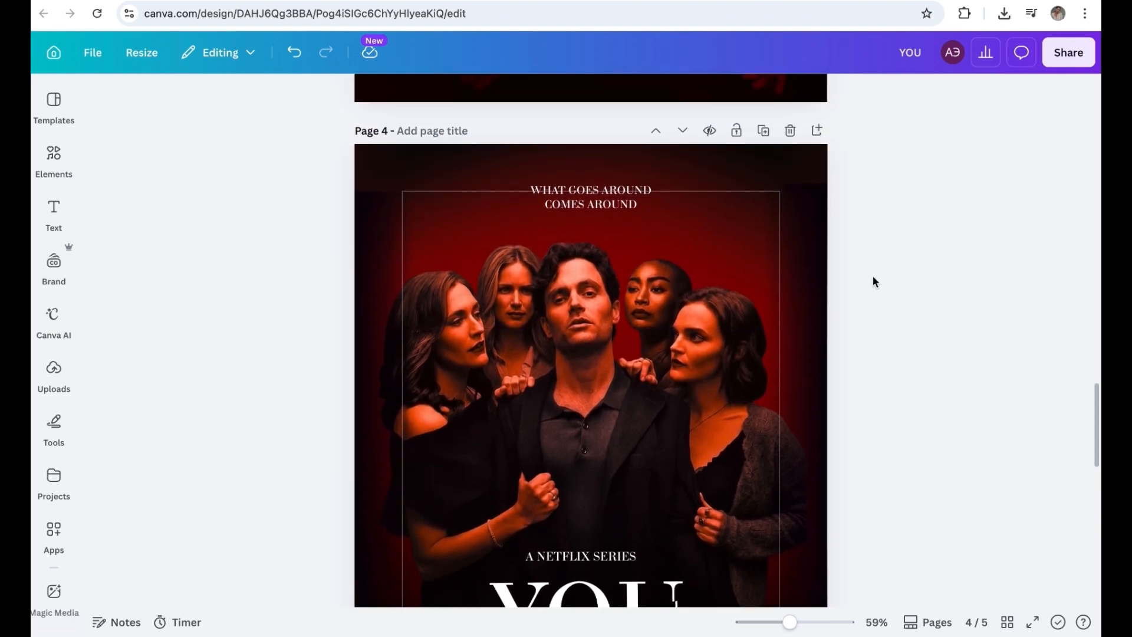
scroll(873, 275, "down", 2)
scroll(873, 281, "down", 1)
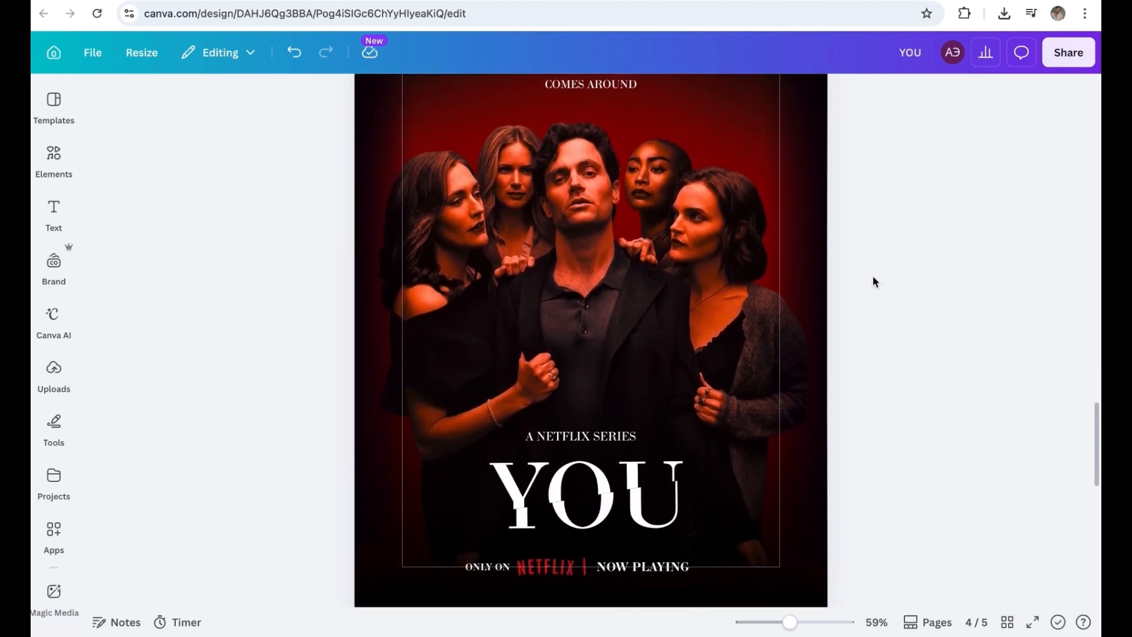